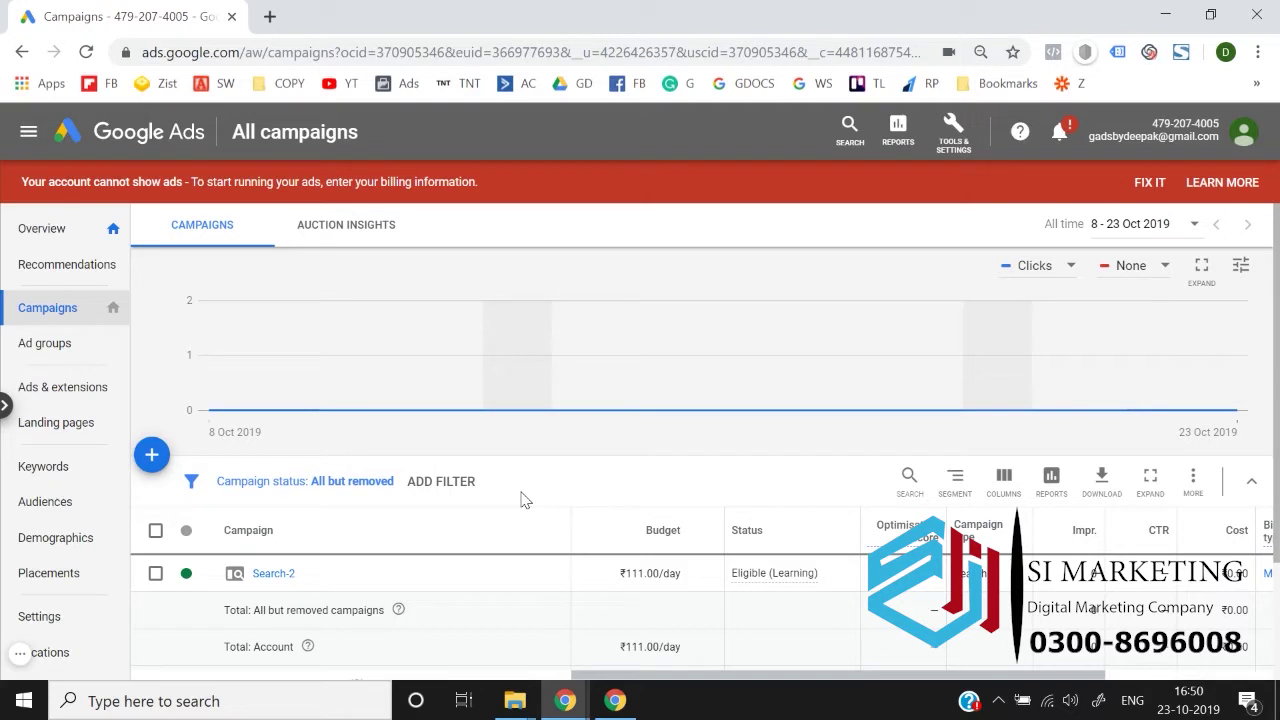
Start a brand-new campaign from the blue + button's menu.
{"action": "left_click", "coordinate": [152, 457]}
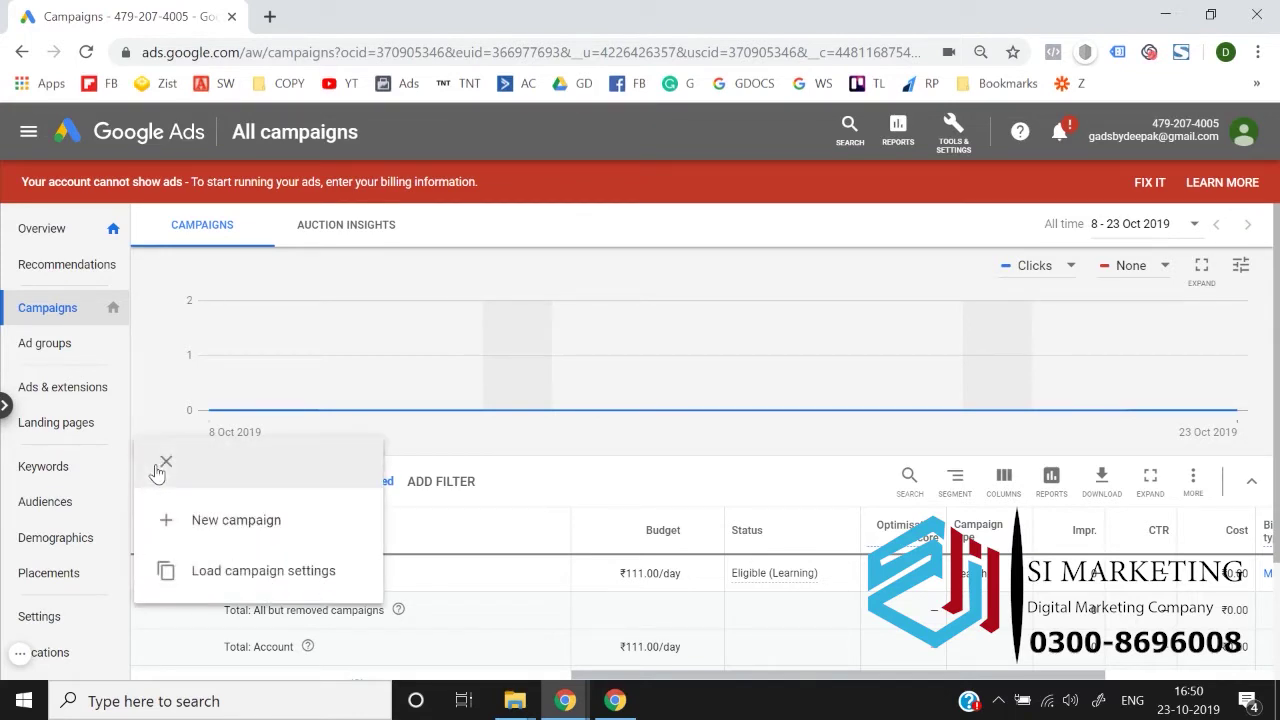
{"action": "left_click", "coordinate": [236, 521]}
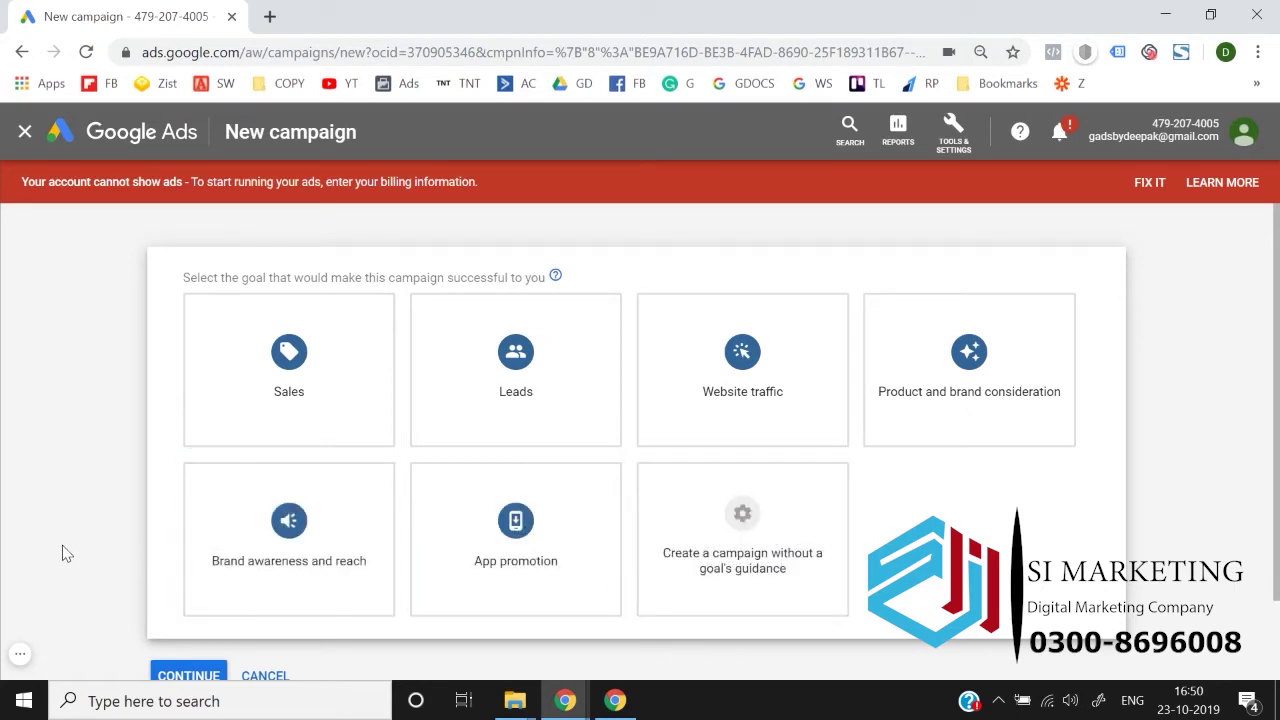
Try the Sales and Leads goals, then choose to build the campaign without a goal's guidance.
{"action": "left_click", "coordinate": [365, 393]}
{"action": "scroll", "coordinate": [365, 393], "scroll_direction": "up", "scroll_amount": 3}
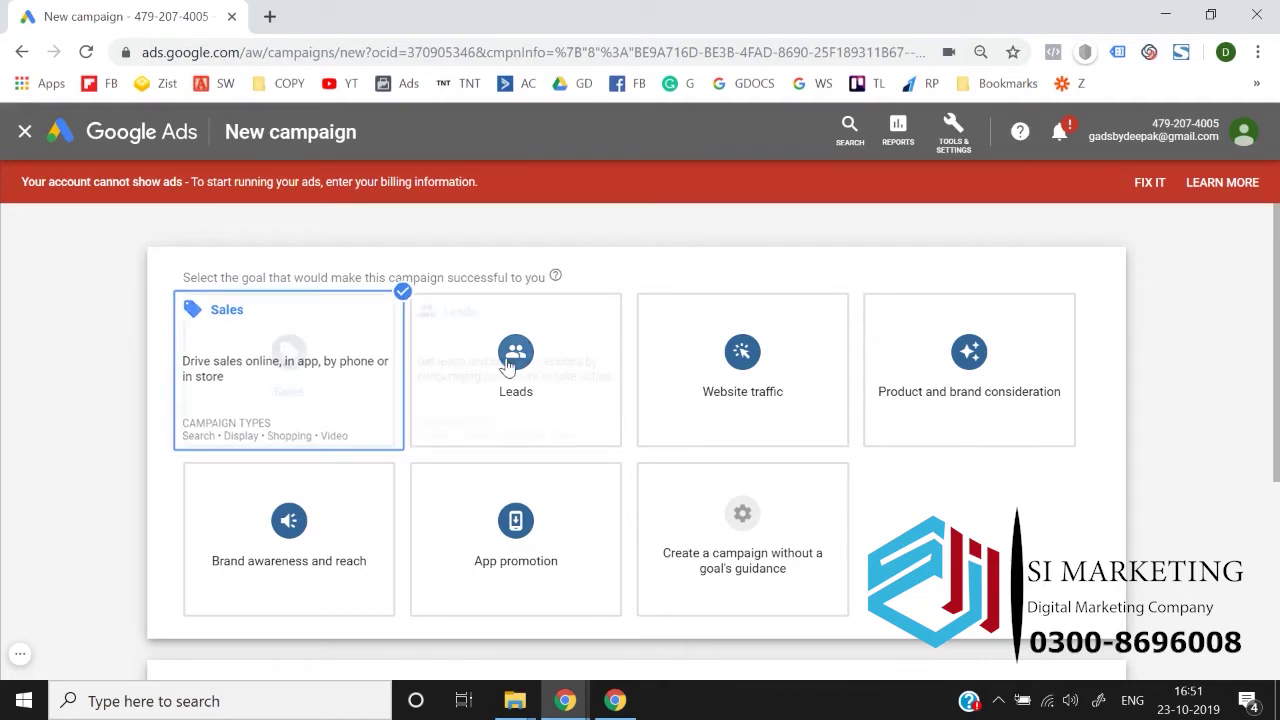
{"action": "left_click", "coordinate": [549, 394]}
{"action": "scroll", "coordinate": [400, 400], "scroll_direction": "down", "scroll_amount": 3}
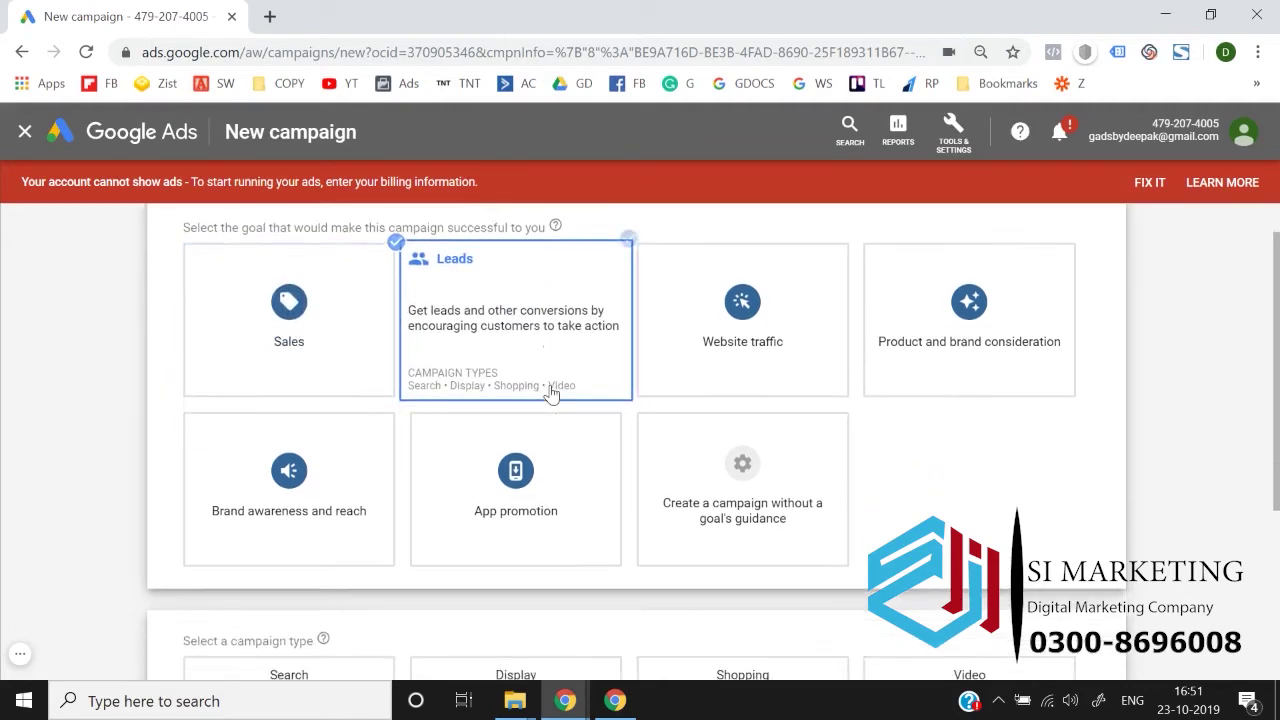
{"action": "scroll", "coordinate": [100, 412], "scroll_direction": "up", "scroll_amount": 2}
{"action": "scroll", "coordinate": [3, 421], "scroll_direction": "up", "scroll_amount": 1}
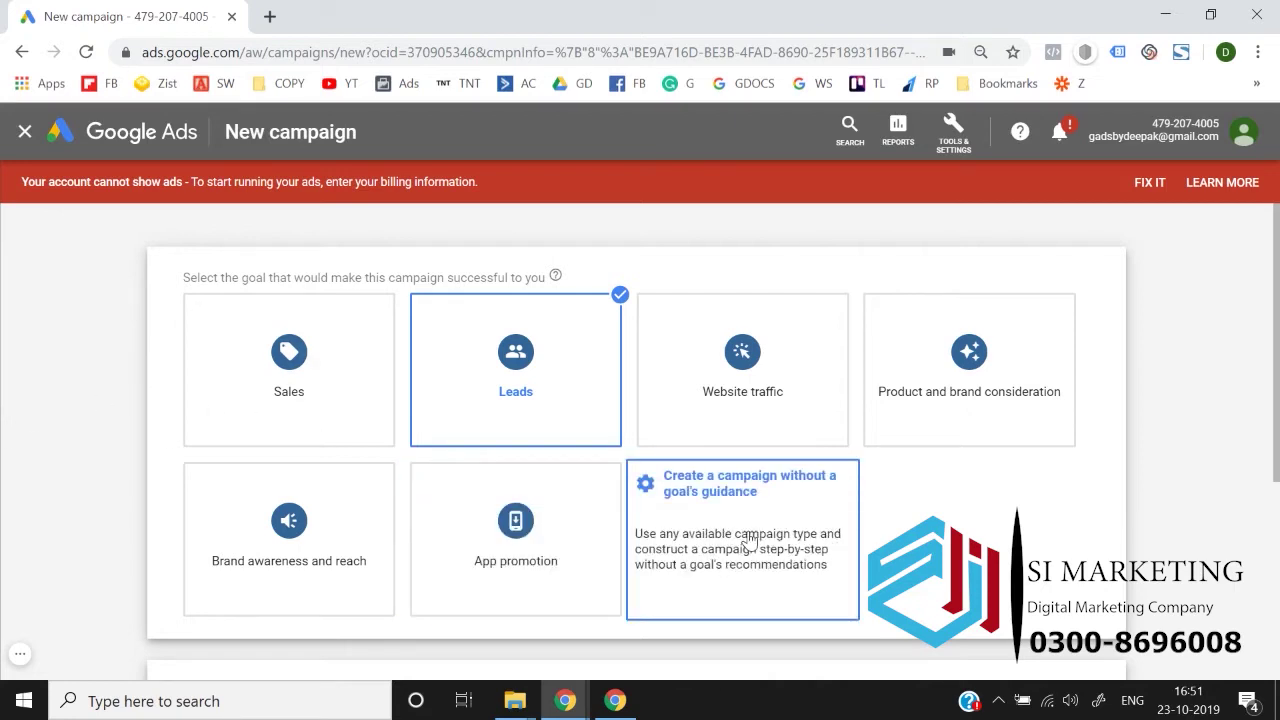
{"action": "left_click", "coordinate": [796, 512]}
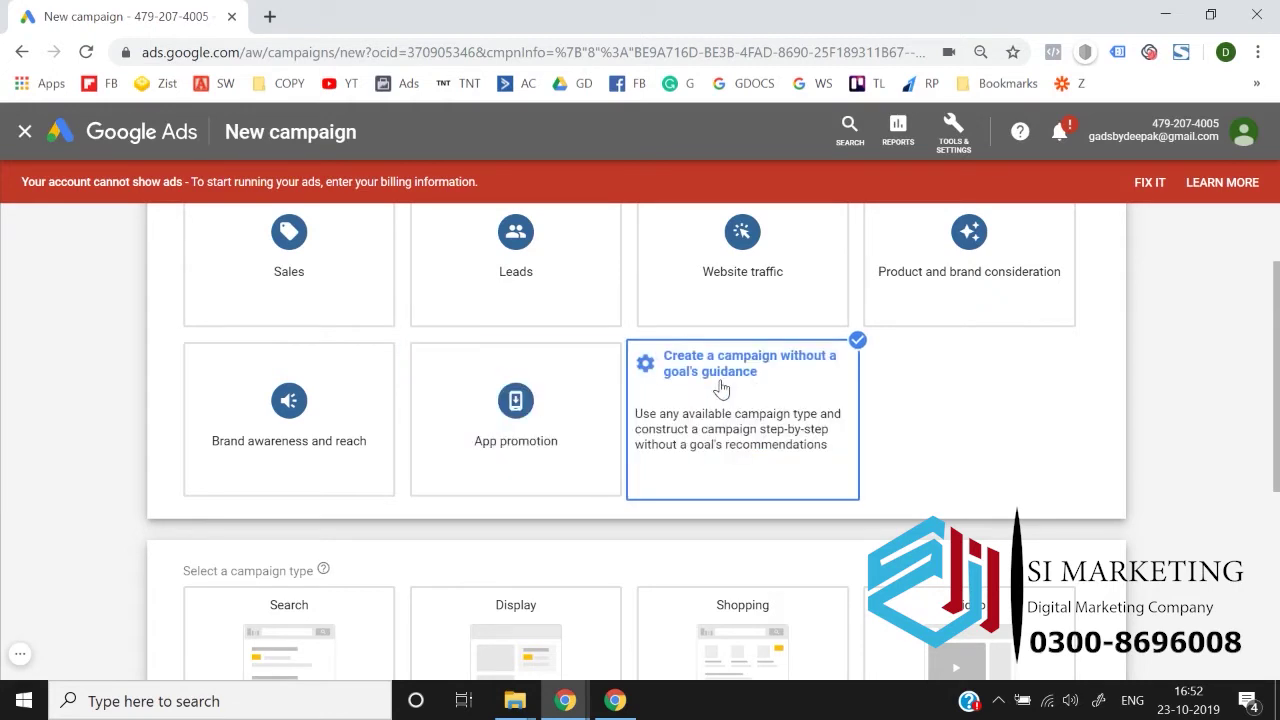
{"action": "scroll", "coordinate": [172, 428], "scroll_direction": "up", "scroll_amount": 1}
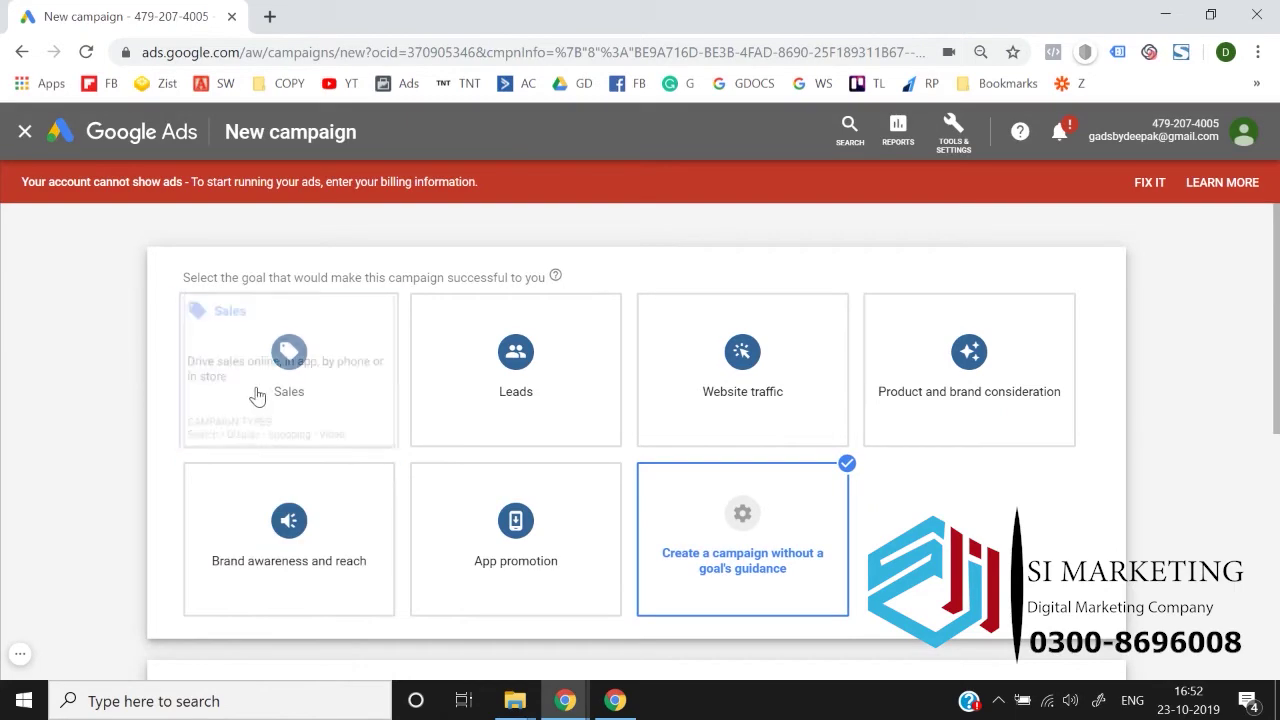
{"action": "scroll", "coordinate": [5, 492], "scroll_direction": "down", "scroll_amount": 3}
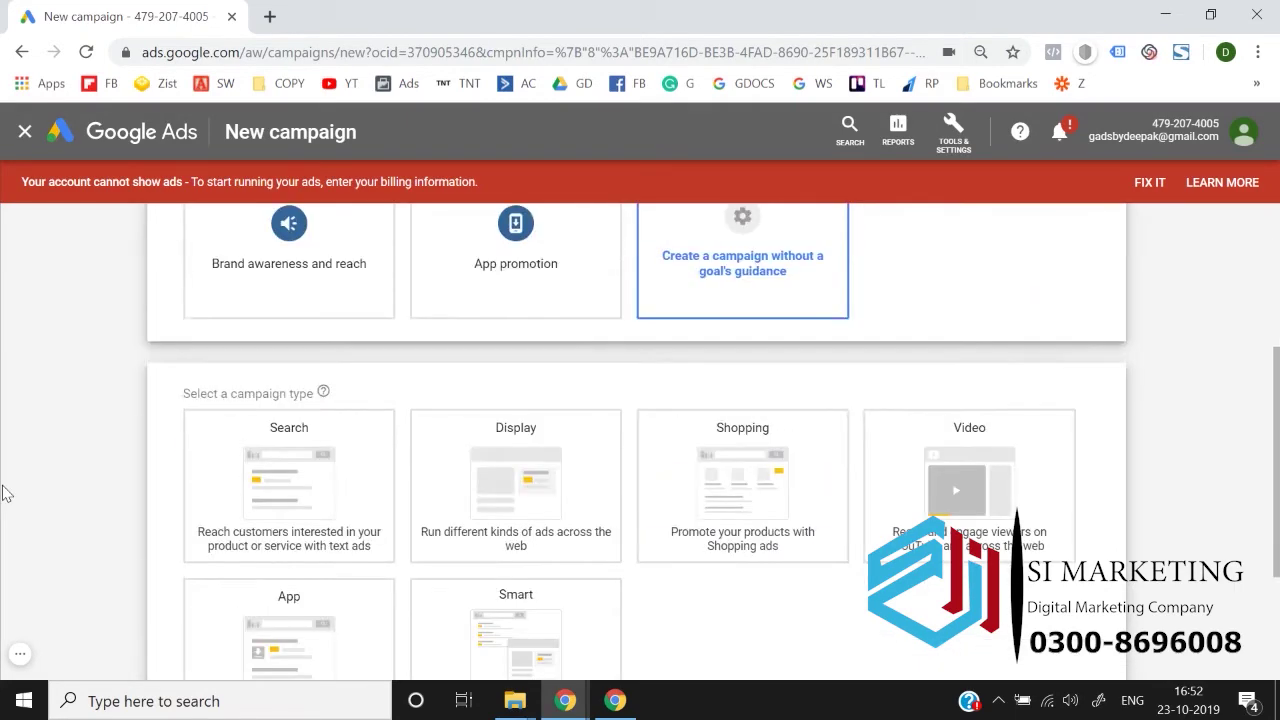
{"action": "scroll", "coordinate": [5, 492], "scroll_direction": "up", "scroll_amount": 2}
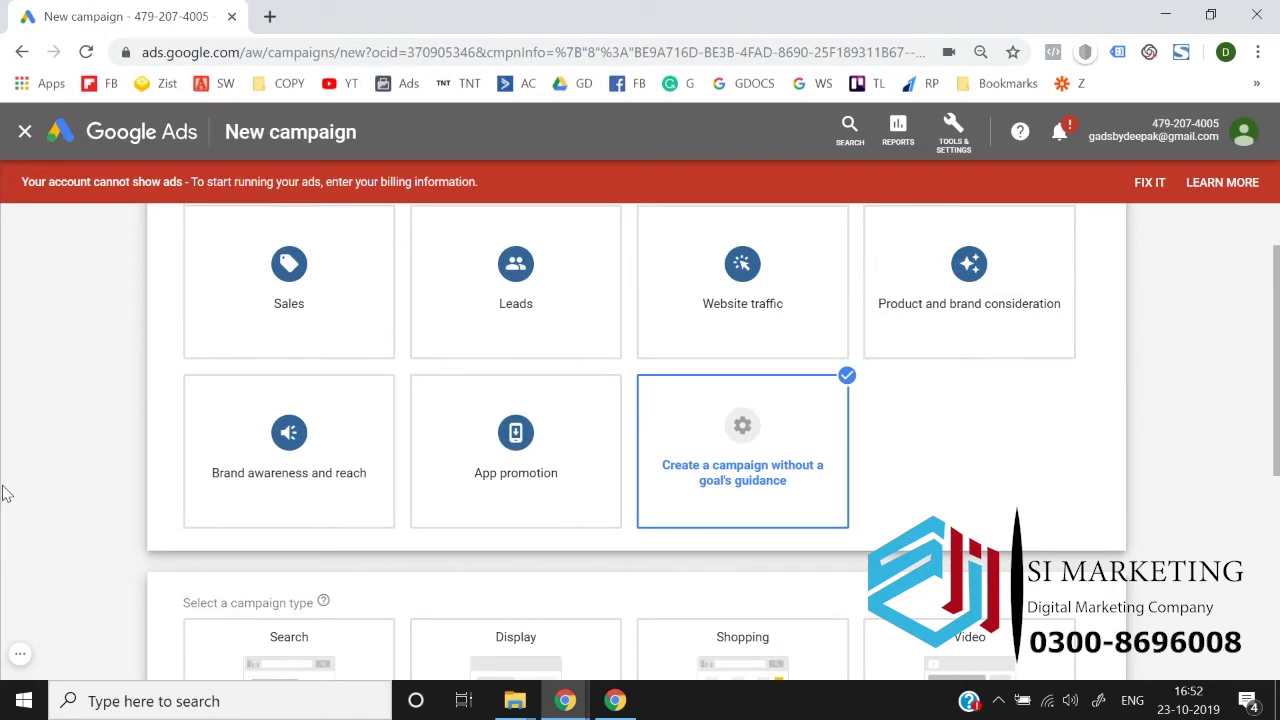
Compare the Display, Shopping and Video types, then pick Search and continue to settings.
{"action": "left_click", "coordinate": [726, 450]}
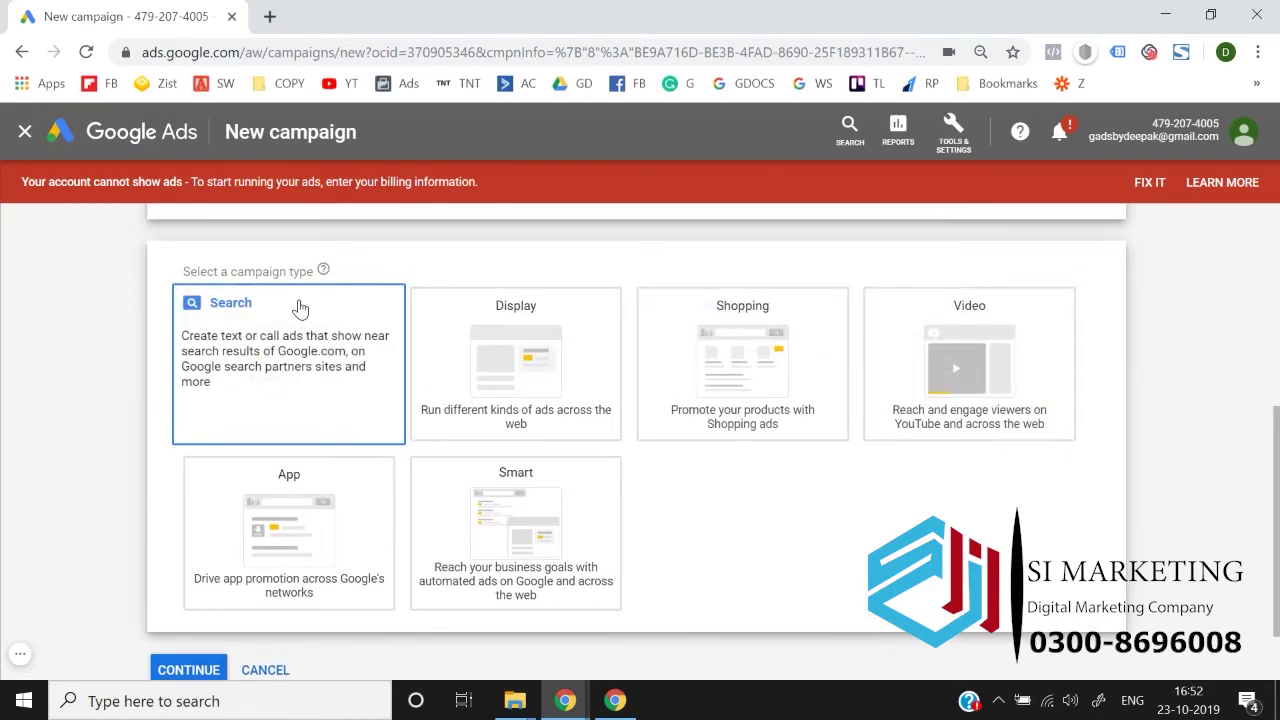
{"action": "left_click", "coordinate": [561, 362]}
{"action": "left_click", "coordinate": [843, 418]}
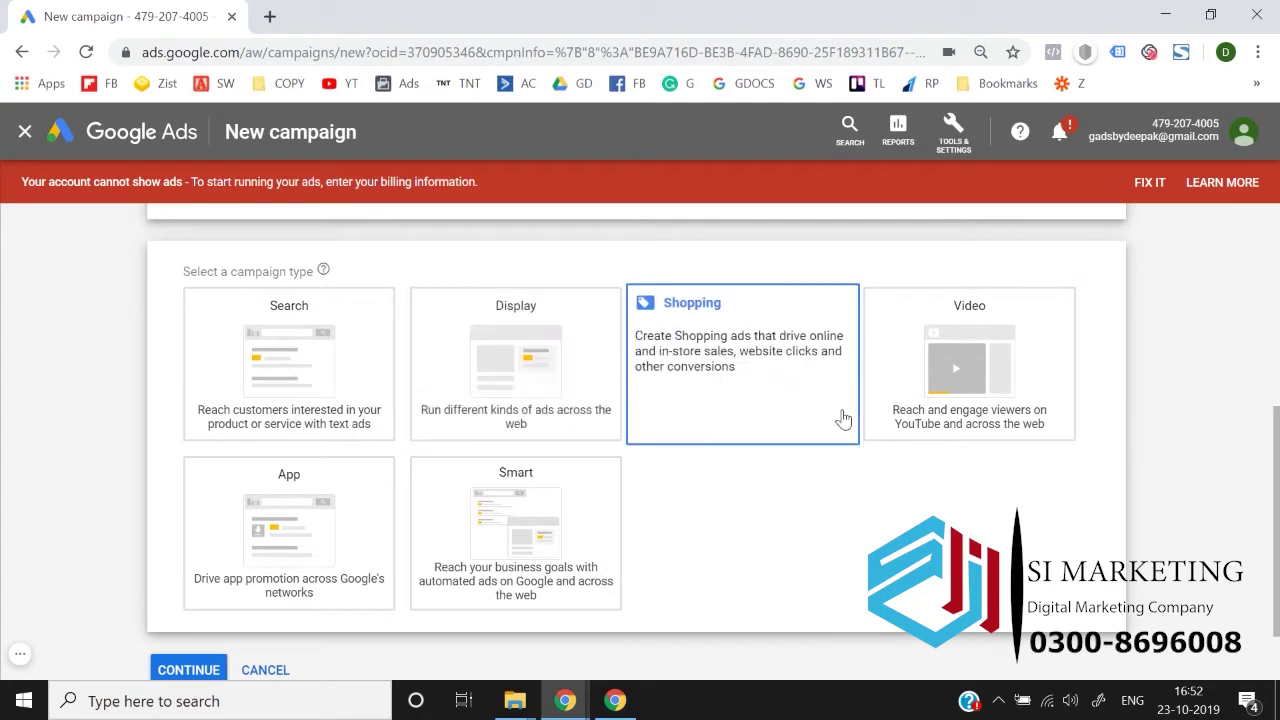
{"action": "left_click", "coordinate": [1035, 413]}
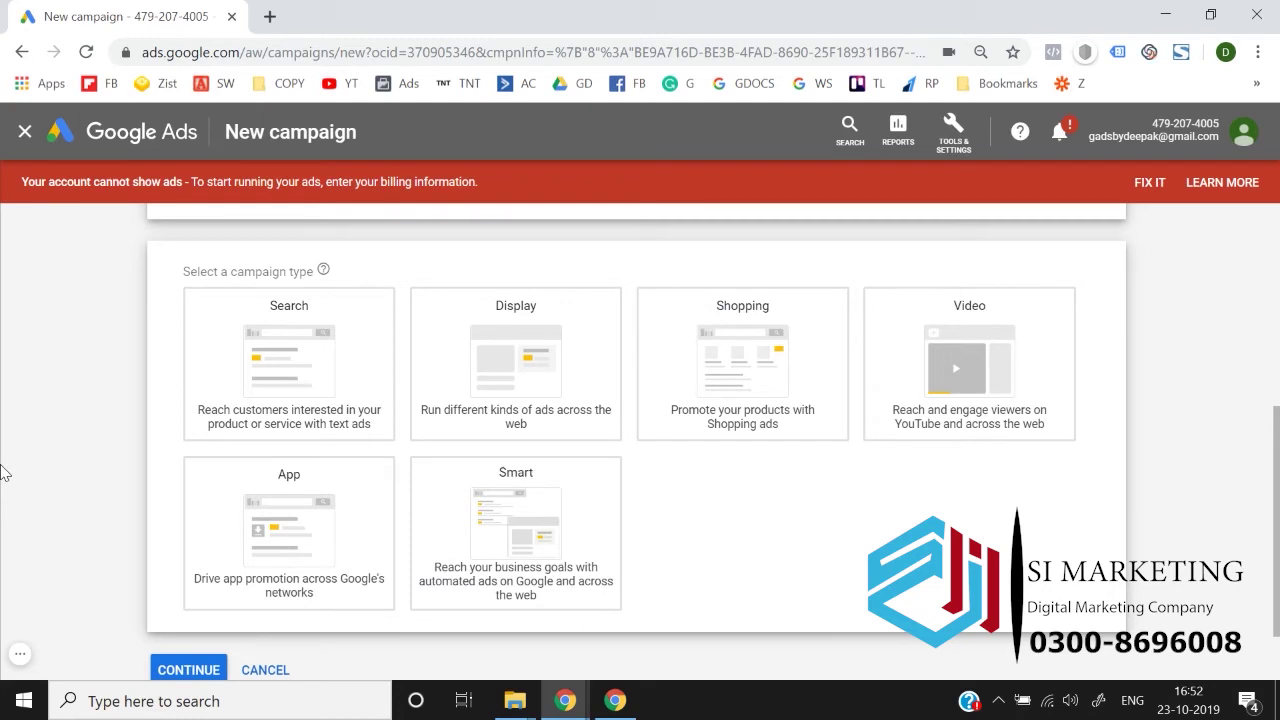
{"action": "left_click", "coordinate": [330, 408]}
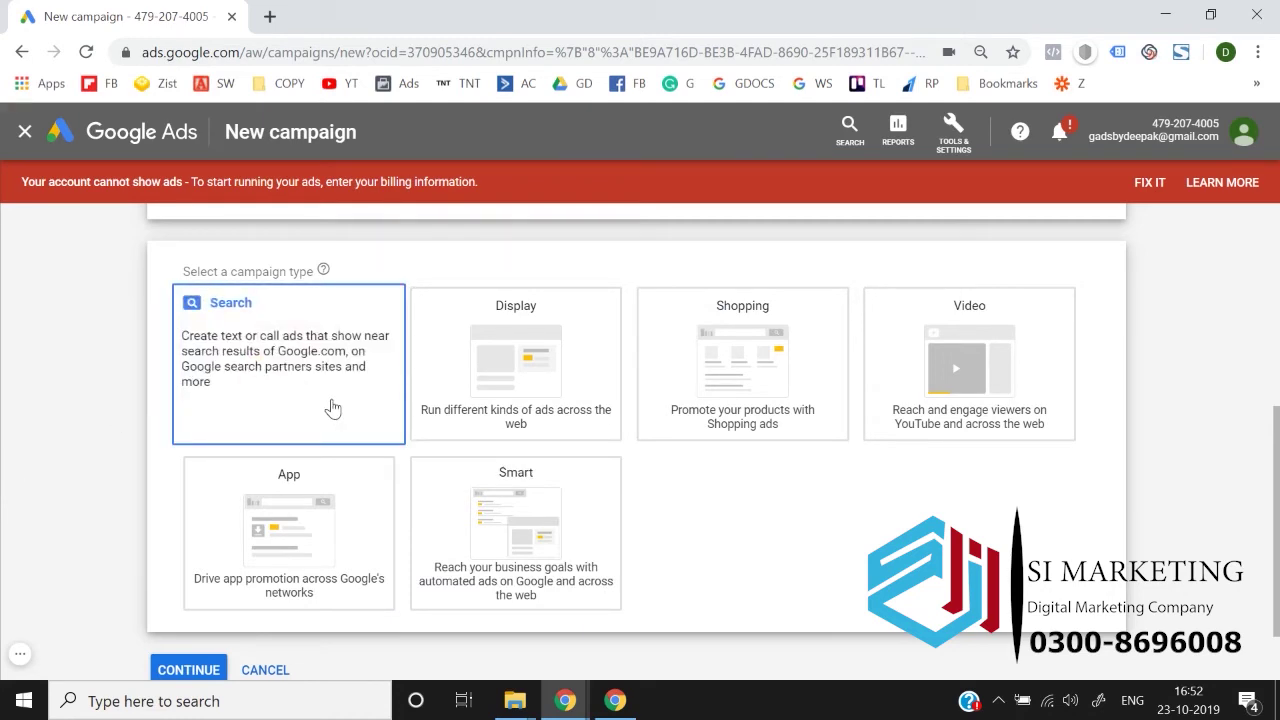
{"action": "left_click", "coordinate": [313, 378]}
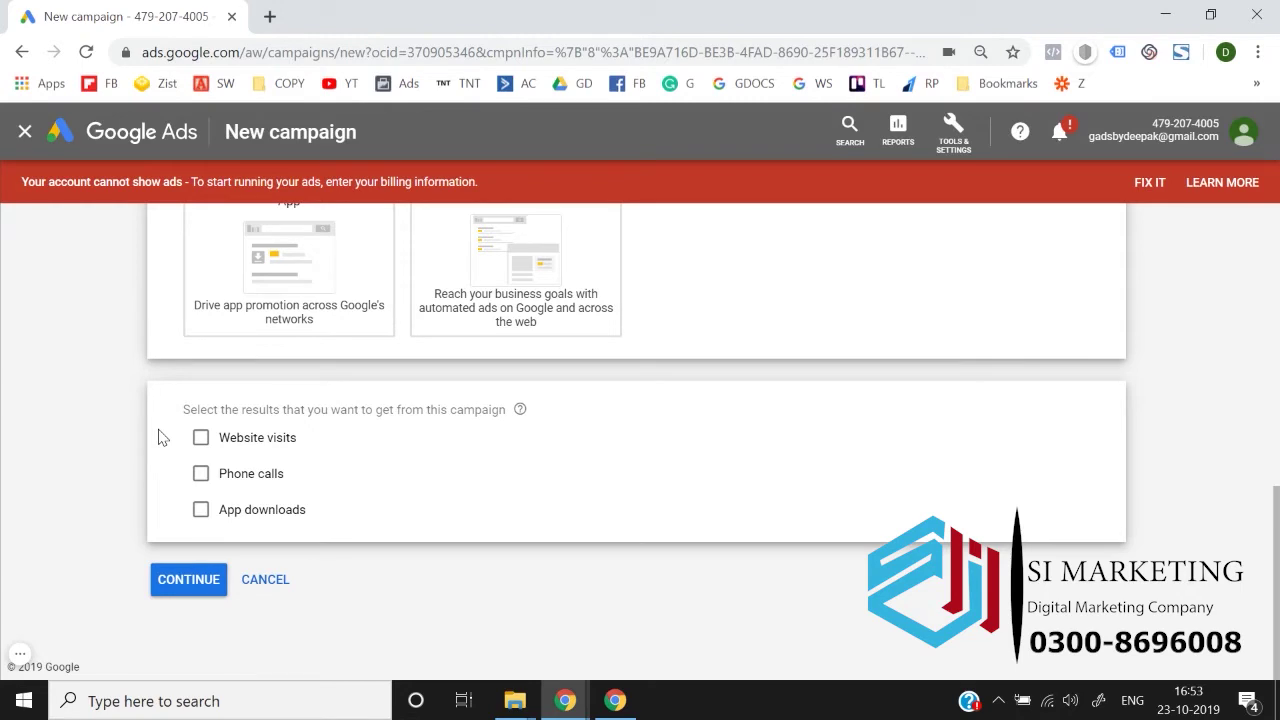
{"action": "left_click", "coordinate": [186, 584]}
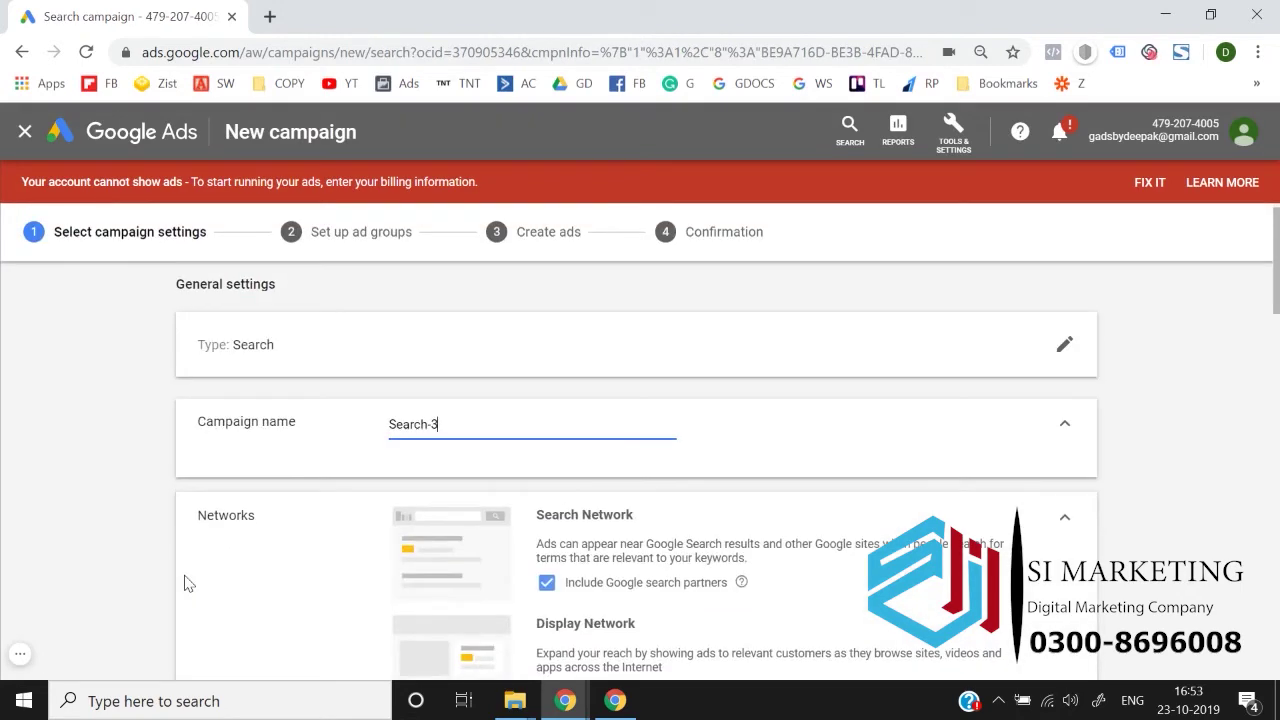
Rename the campaign from Search-3 to 'Lead Generation | Oct 23'.
{"action": "triple_click", "coordinate": [520, 432]}
{"action": "key", "text": "BackSpace"}
{"action": "type", "text": "Lead Generationa"}
{"action": "key", "text": "BackSpace"}
{"action": "type", "text": "| Oct 23"}
{"action": "left_click", "coordinate": [3, 565]}
Exclude both Google search partners and the Google Display Network.
{"action": "scroll", "coordinate": [3, 567], "scroll_direction": "down", "scroll_amount": 2}
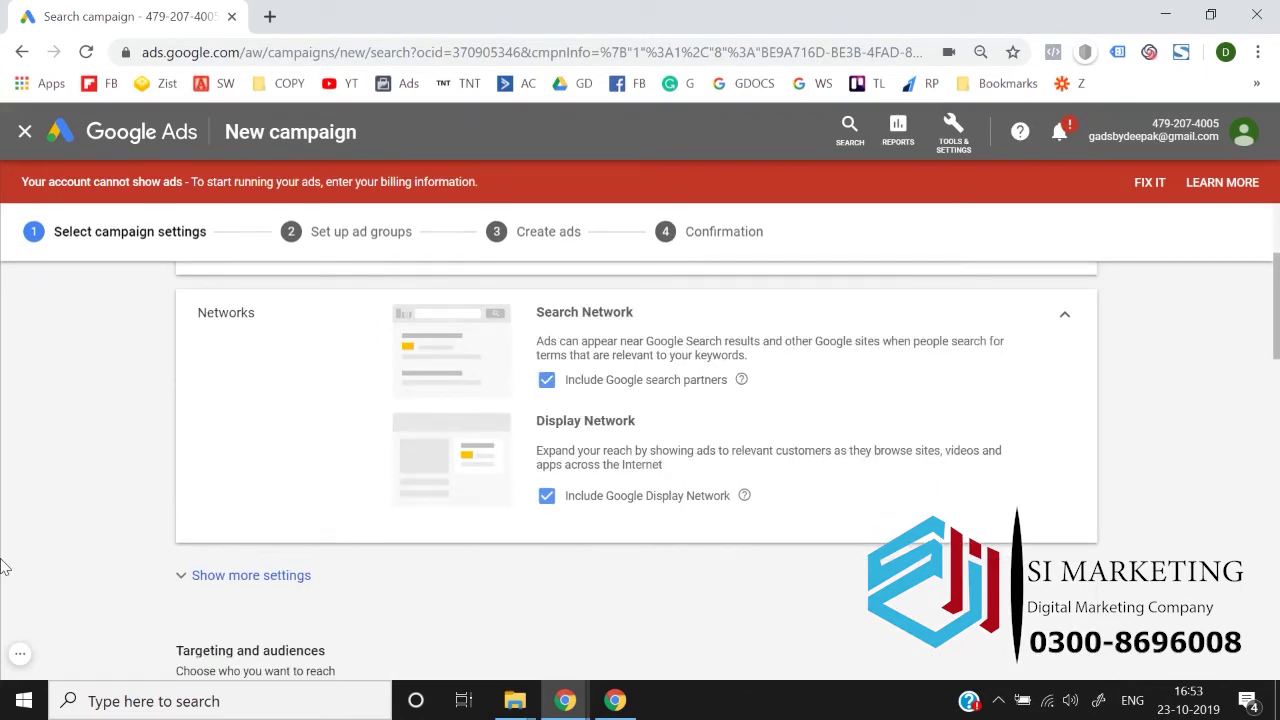
{"action": "scroll", "coordinate": [3, 567], "scroll_direction": "up", "scroll_amount": 1}
{"action": "scroll", "coordinate": [3, 567], "scroll_direction": "down", "scroll_amount": 3}
{"action": "scroll", "coordinate": [3, 567], "scroll_direction": "up", "scroll_amount": 3}
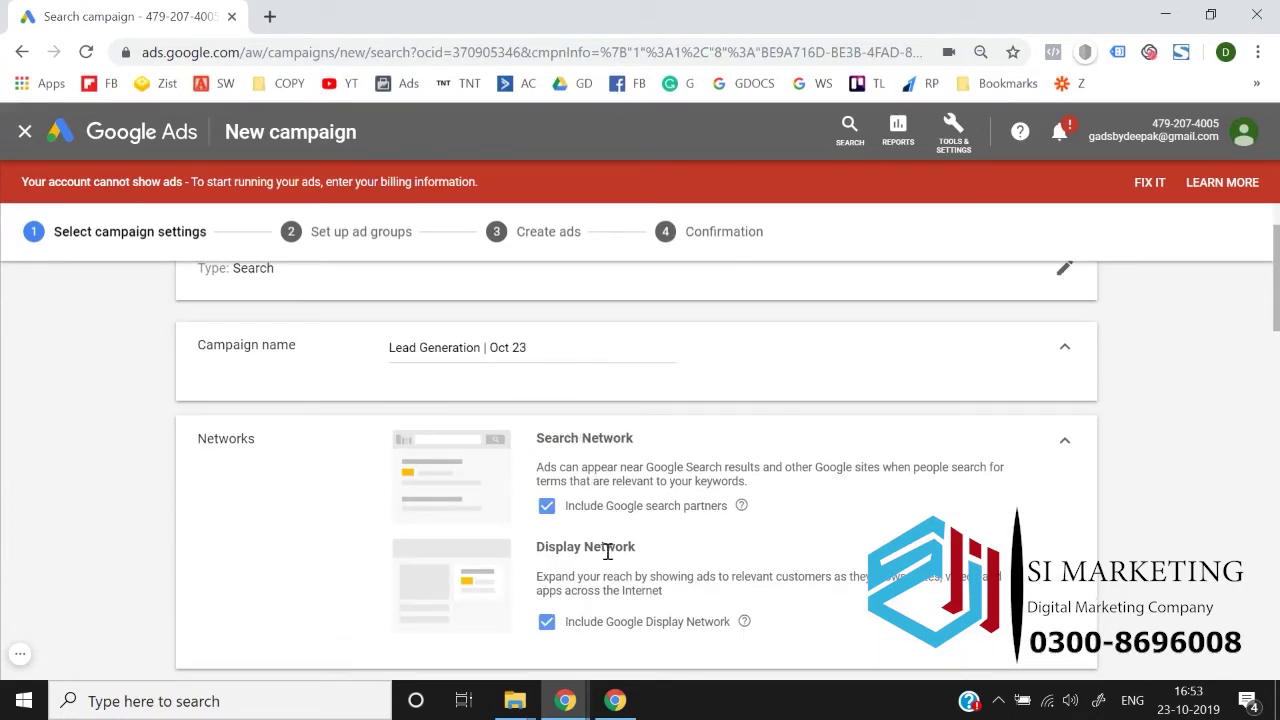
{"action": "left_click", "coordinate": [546, 506]}
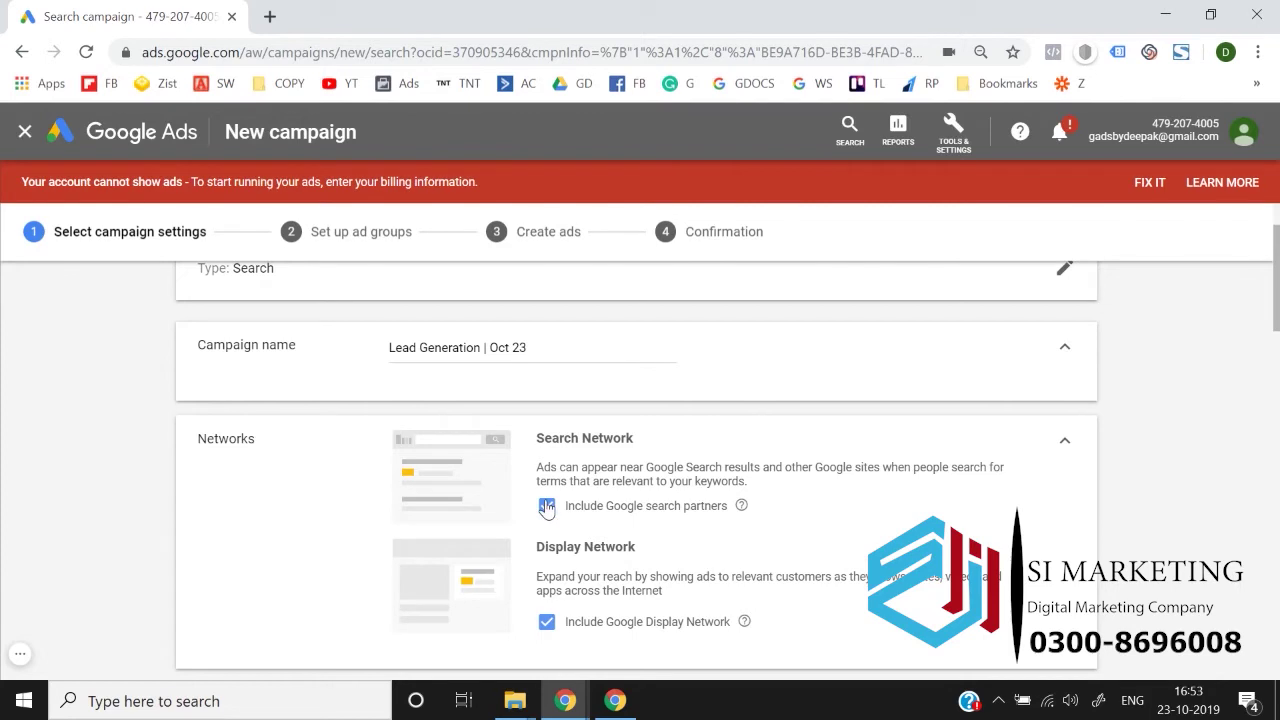
{"action": "left_click", "coordinate": [547, 634]}
{"action": "scroll", "coordinate": [13, 535], "scroll_direction": "down", "scroll_amount": 4}
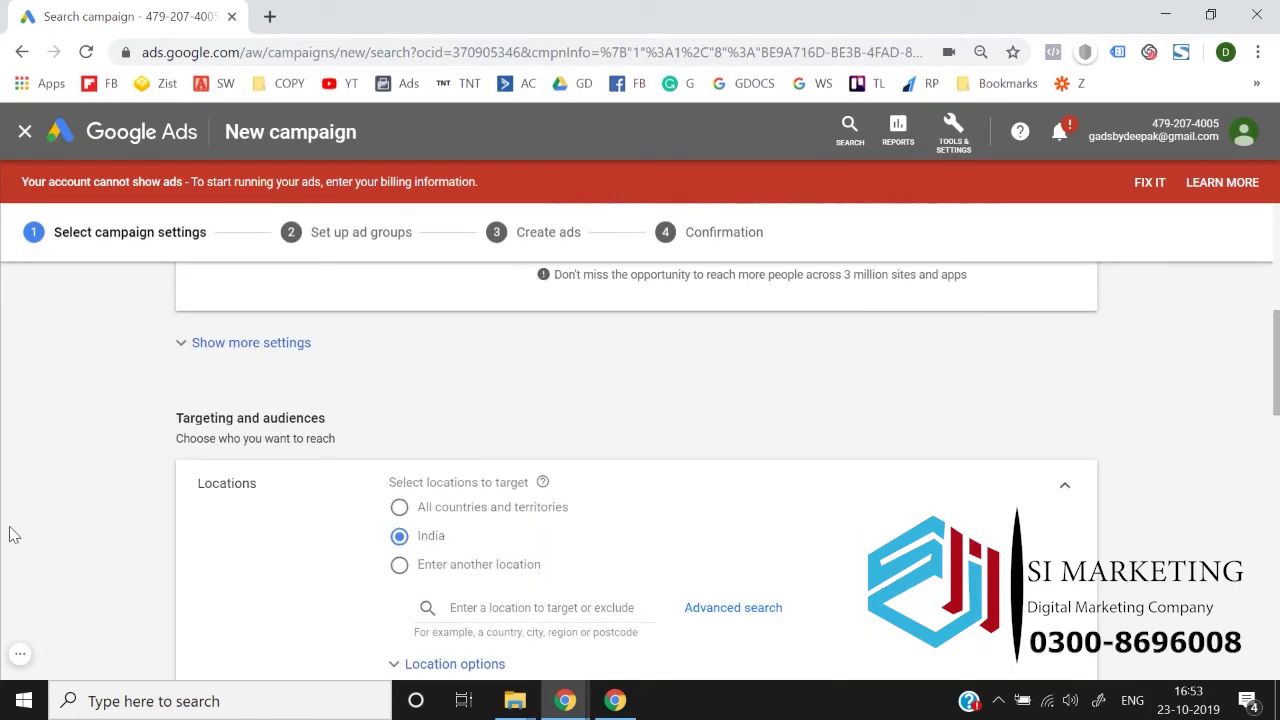
Set the campaign start date to 23 Oct 2019 with no end date.
{"action": "left_click", "coordinate": [218, 345]}
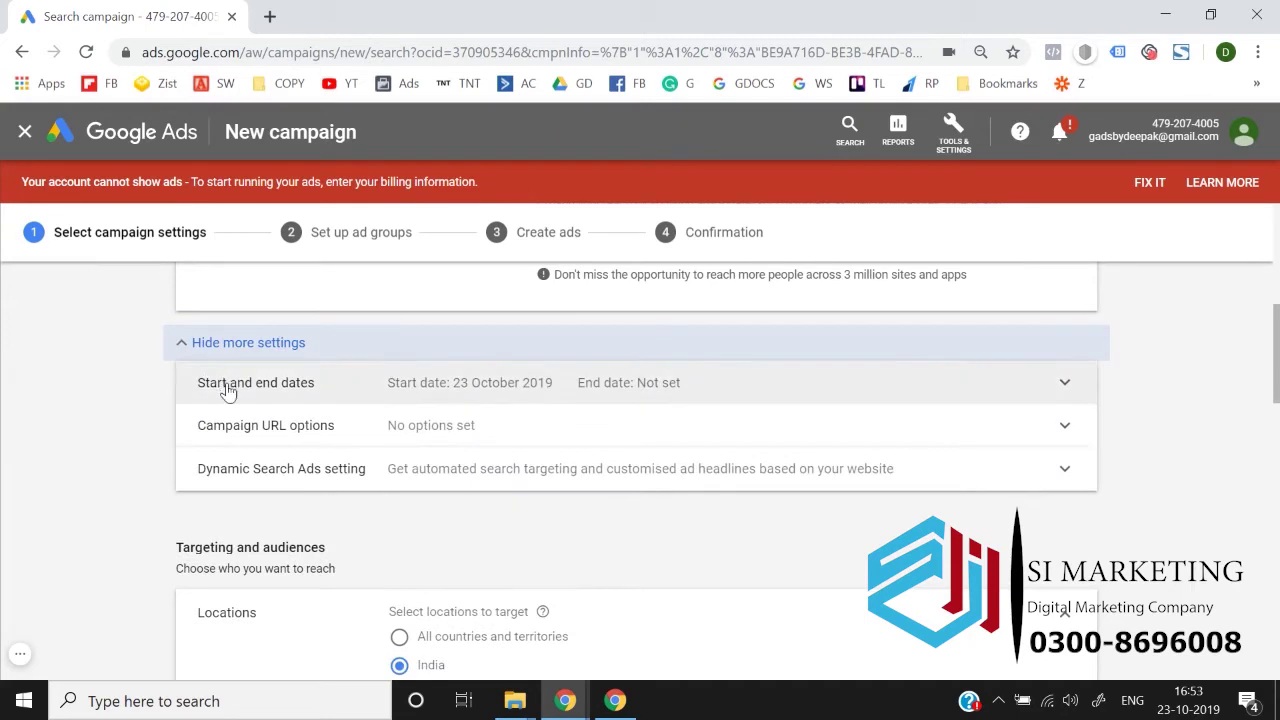
{"action": "left_click", "coordinate": [281, 394]}
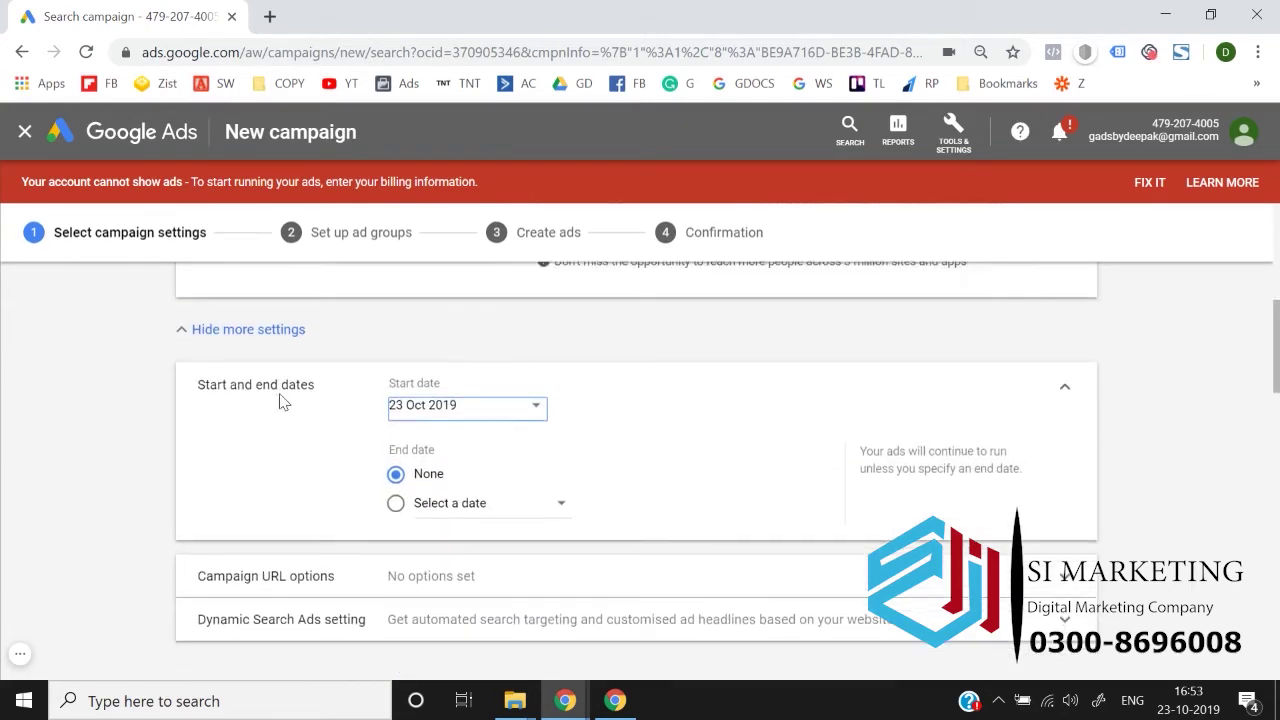
{"action": "left_click", "coordinate": [420, 396]}
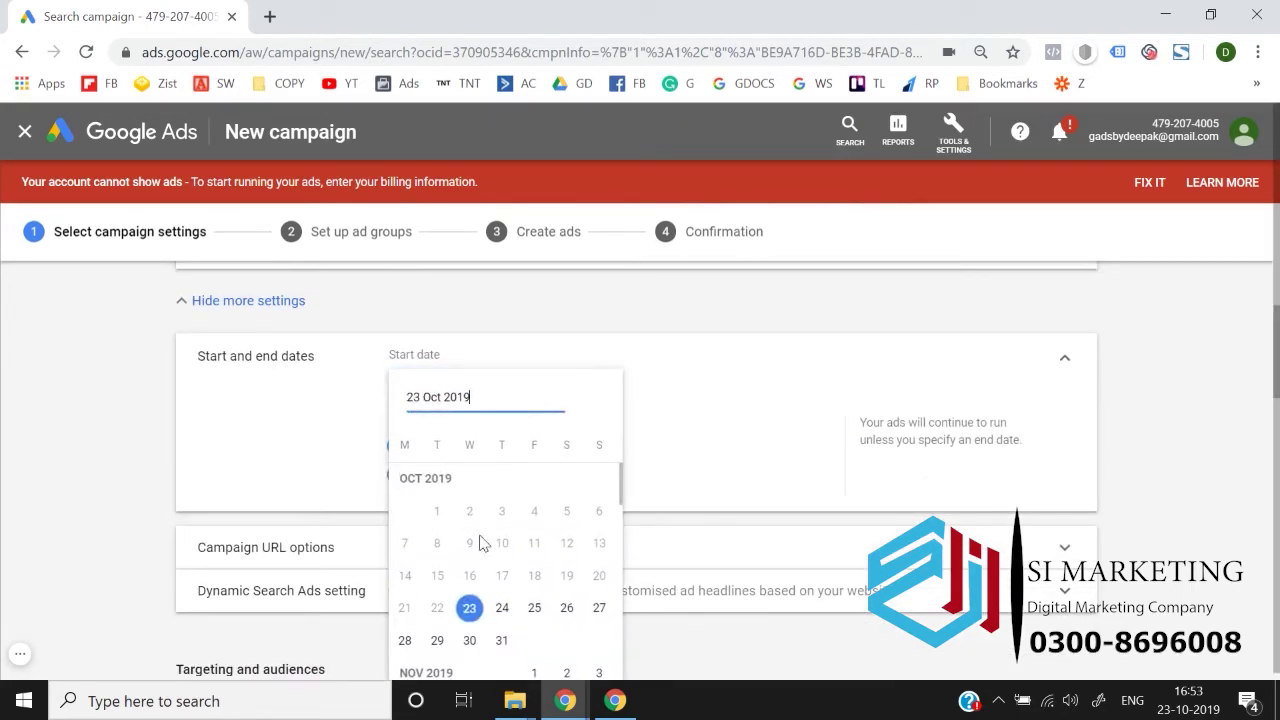
{"action": "left_click", "coordinate": [498, 600]}
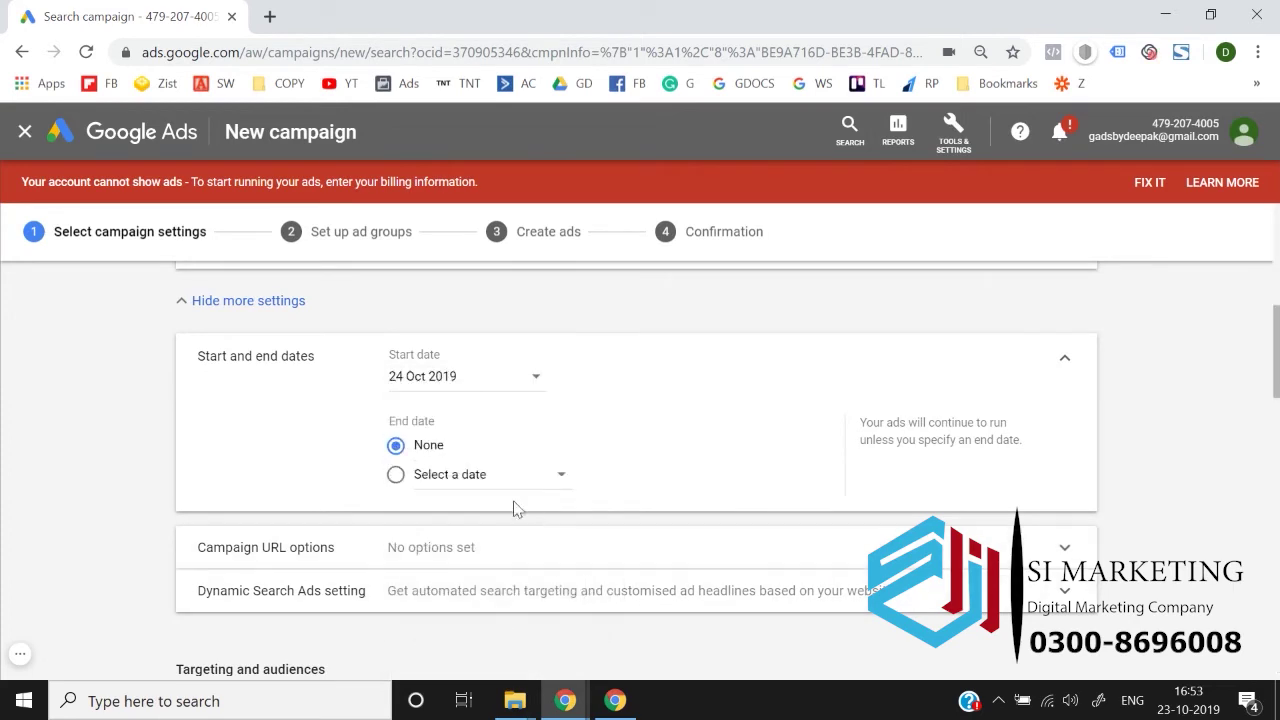
{"action": "left_click", "coordinate": [466, 478]}
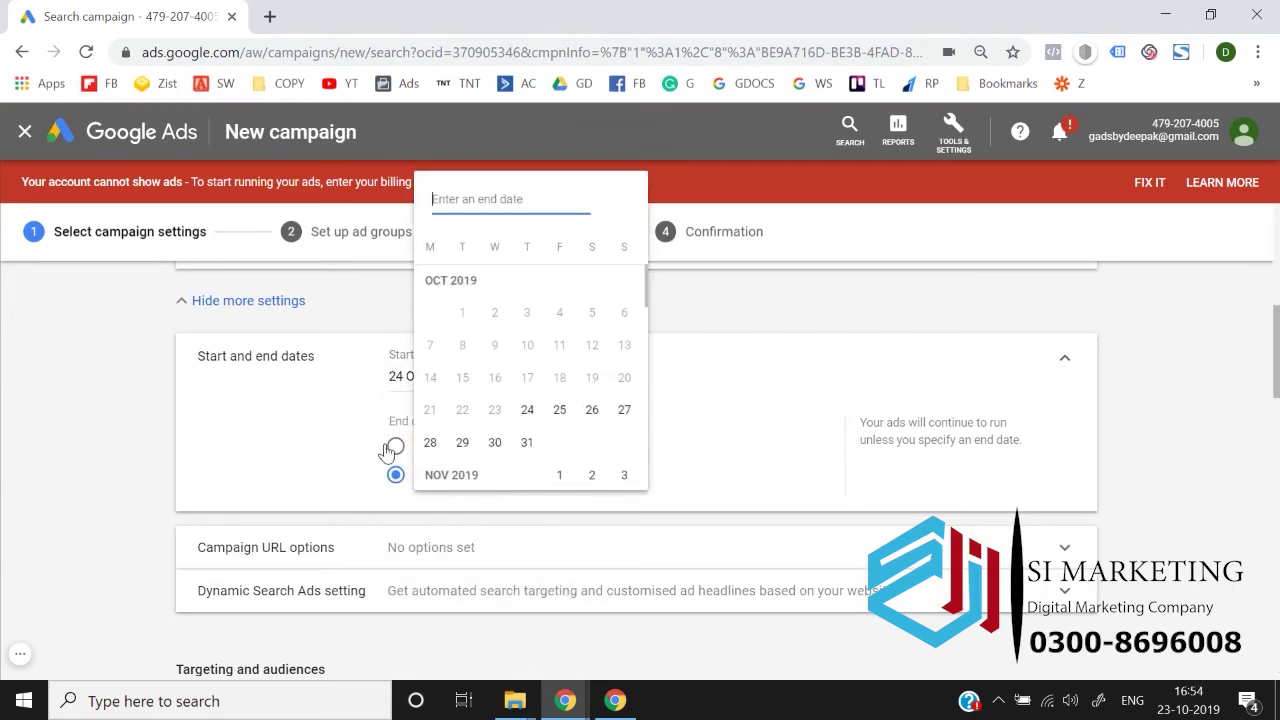
{"action": "left_click", "coordinate": [100, 457]}
{"action": "left_click", "coordinate": [395, 450]}
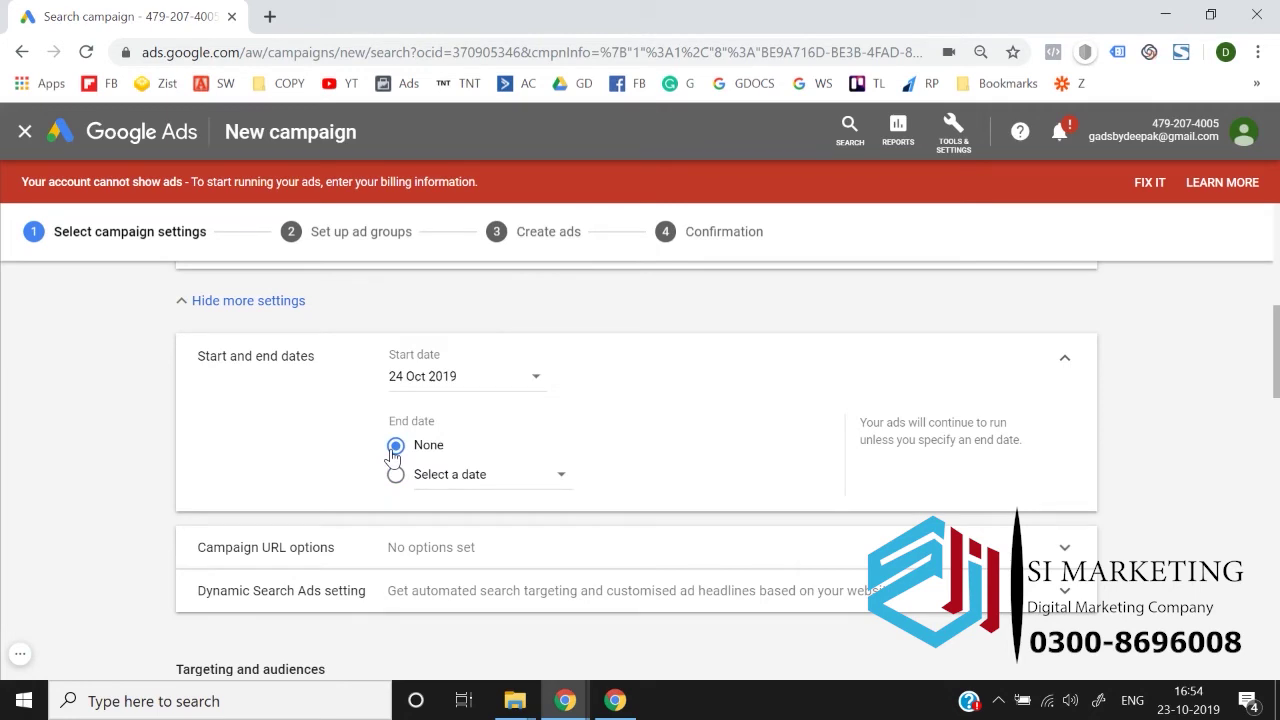
{"action": "left_click", "coordinate": [474, 392]}
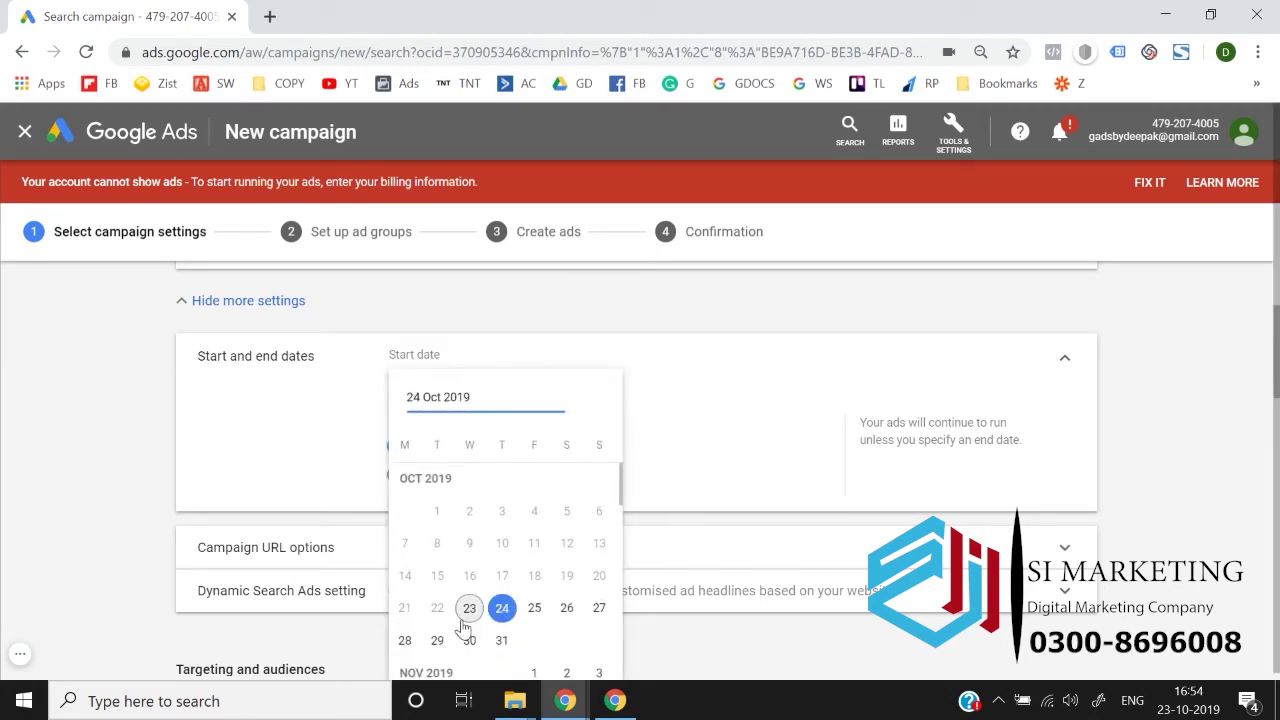
{"action": "left_click", "coordinate": [467, 612]}
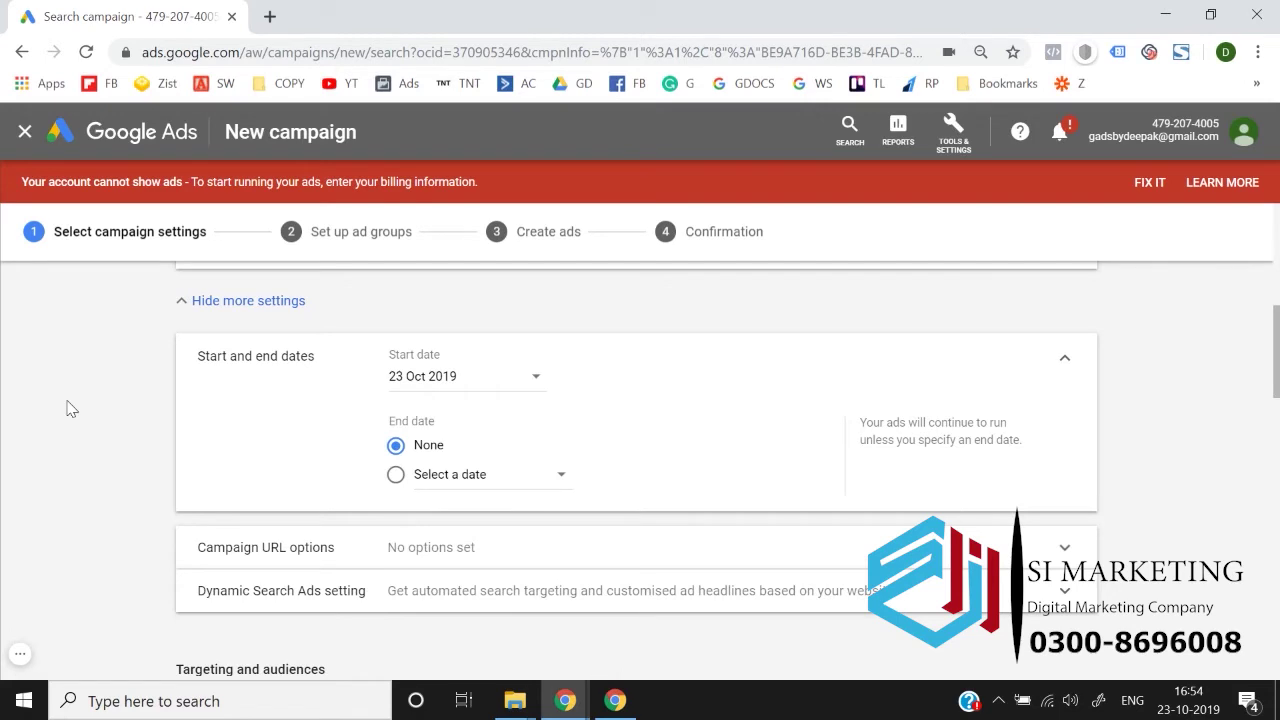
{"action": "scroll", "coordinate": [70, 408], "scroll_direction": "down", "scroll_amount": 2}
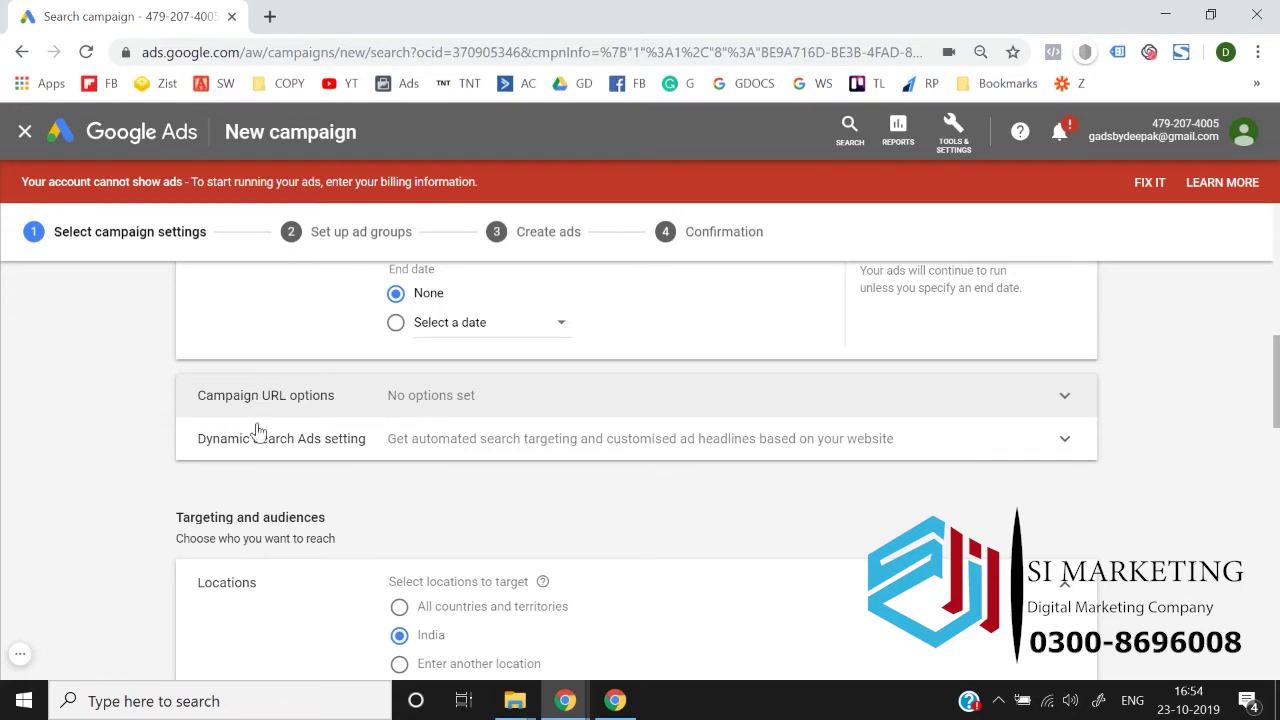
Add Delhi, India as the targeted location.
{"action": "scroll", "coordinate": [126, 503], "scroll_direction": "down", "scroll_amount": 4}
{"action": "scroll", "coordinate": [126, 503], "scroll_direction": "up", "scroll_amount": 1}
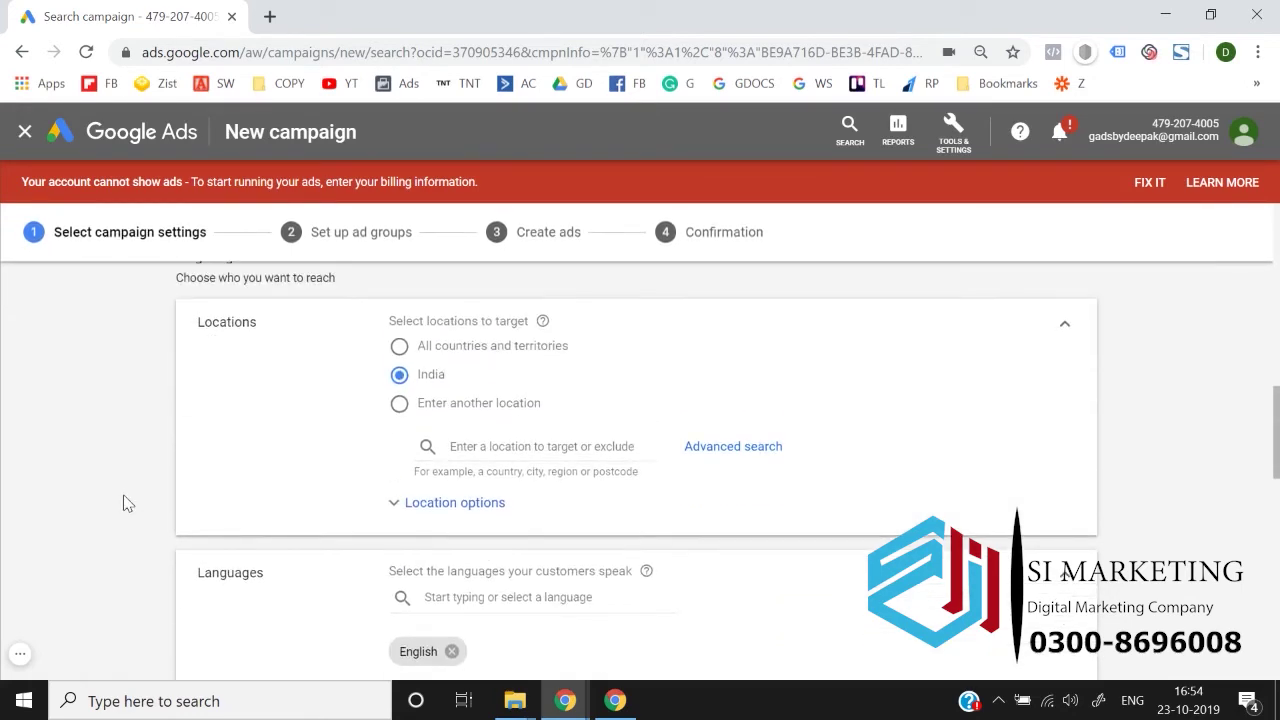
{"action": "left_click", "coordinate": [503, 446]}
{"action": "type", "text": "delhi"}
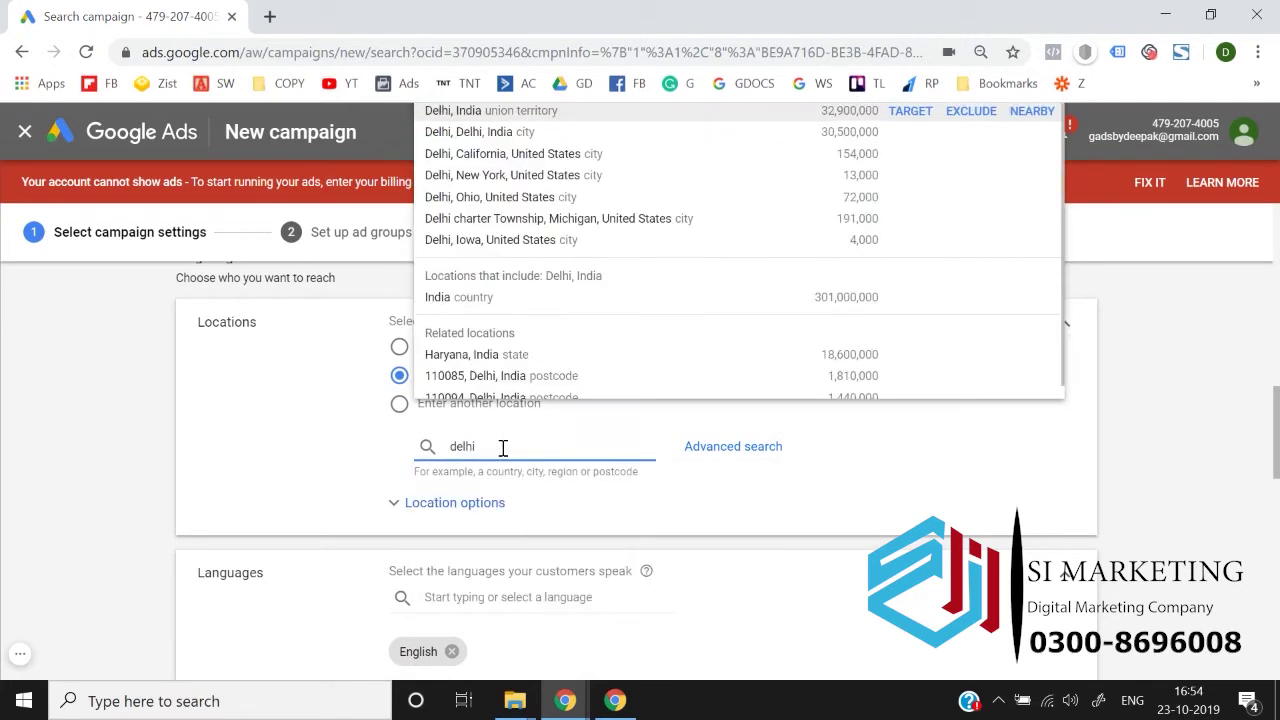
{"action": "left_click", "coordinate": [907, 124]}
{"action": "left_click", "coordinate": [907, 124]}
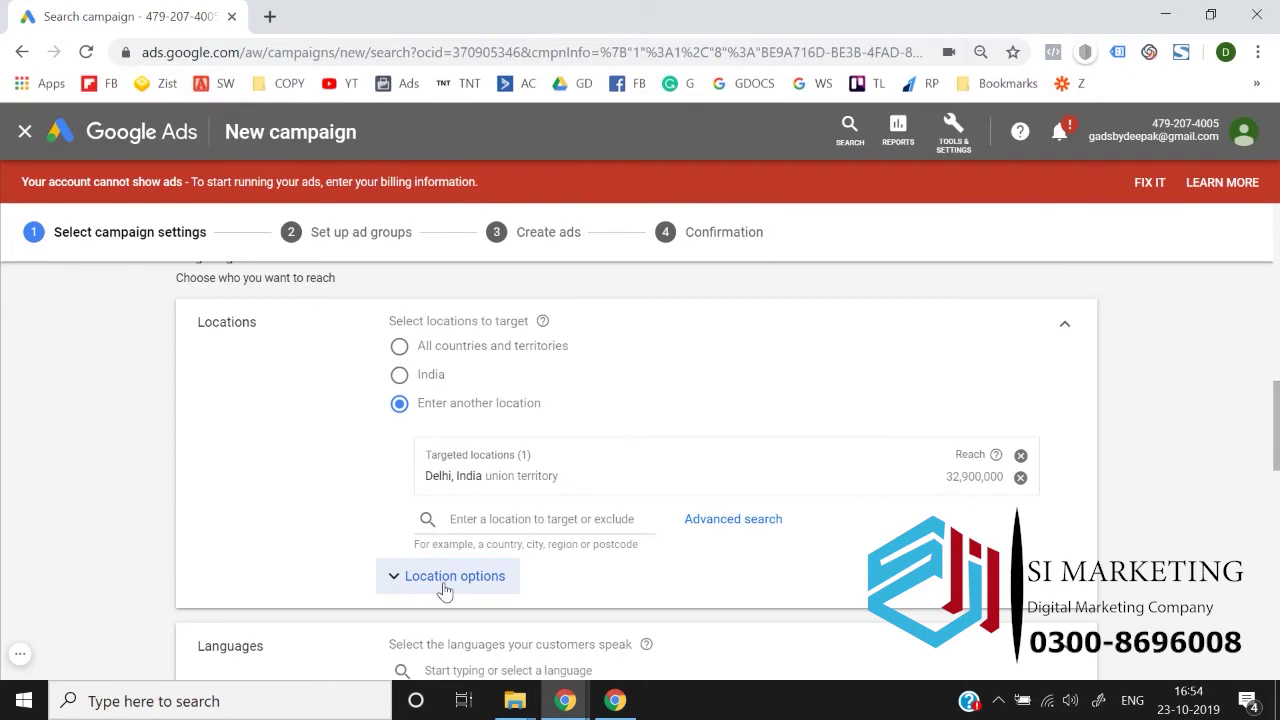
{"action": "left_click", "coordinate": [443, 578]}
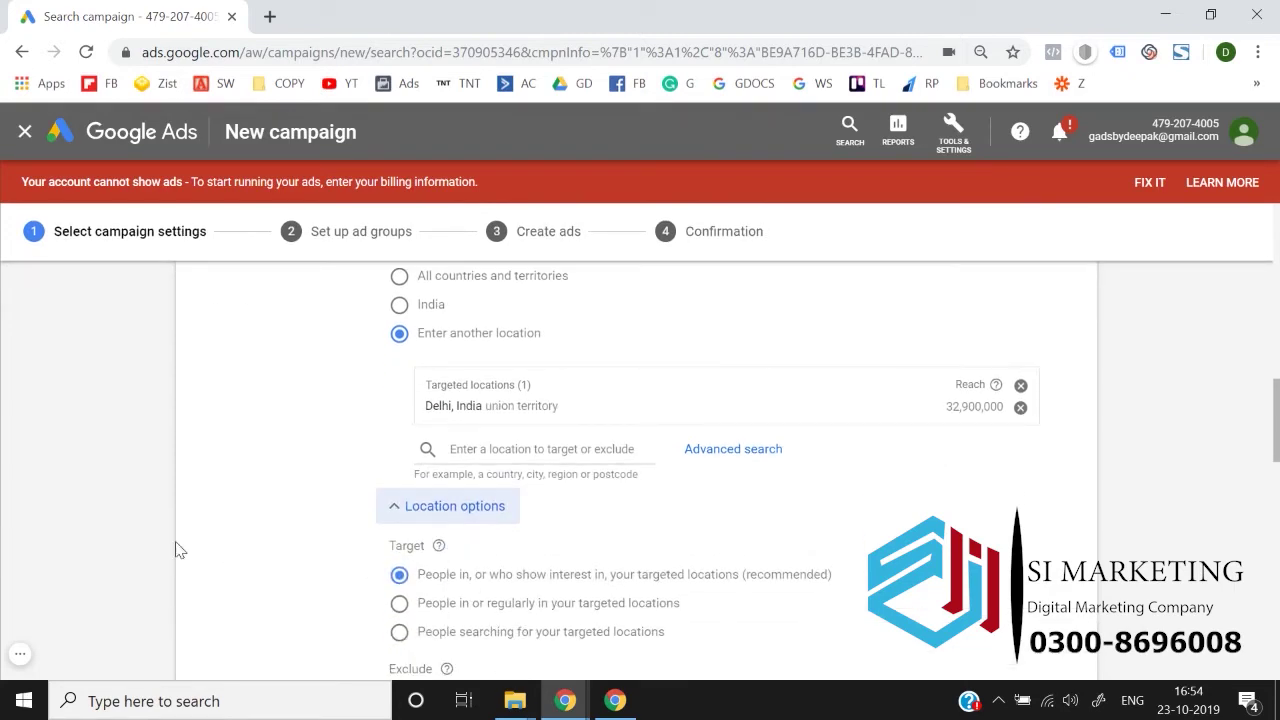
Remove English so all languages are targeted, and expand Audiences.
{"action": "scroll", "coordinate": [123, 549], "scroll_direction": "down", "scroll_amount": 2}
{"action": "scroll", "coordinate": [123, 549], "scroll_direction": "down", "scroll_amount": 2}
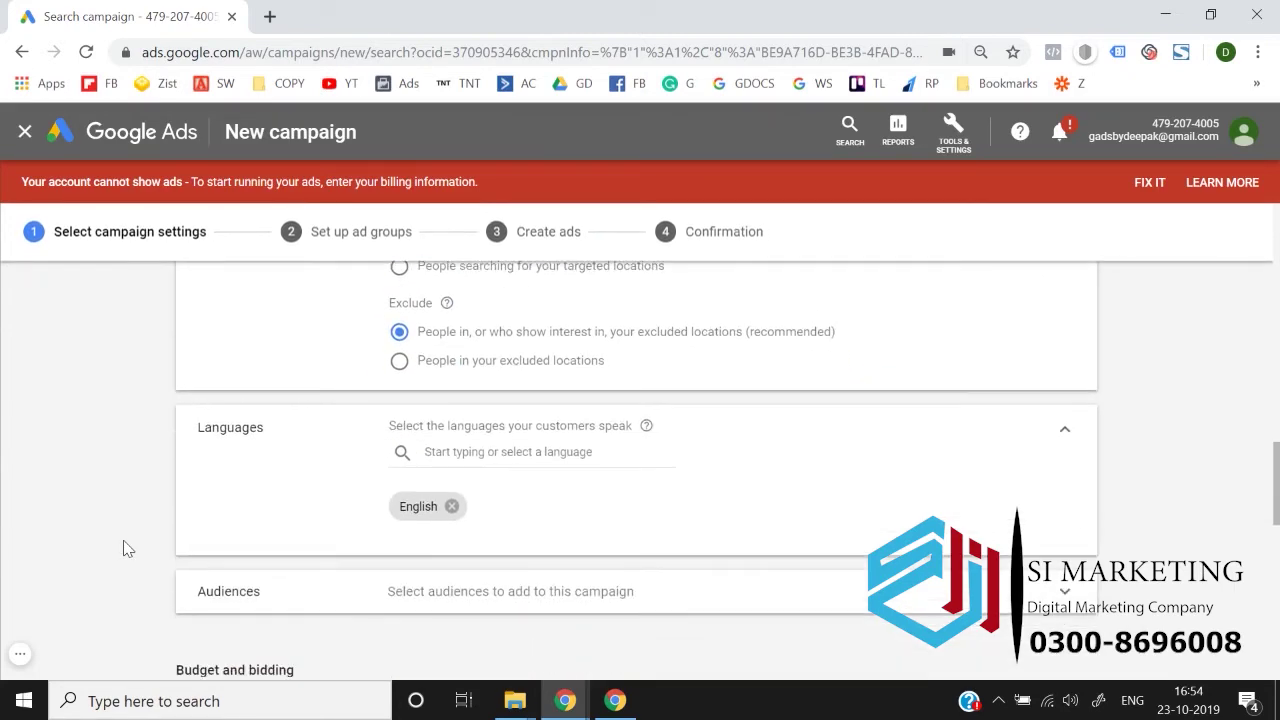
{"action": "left_click", "coordinate": [453, 507]}
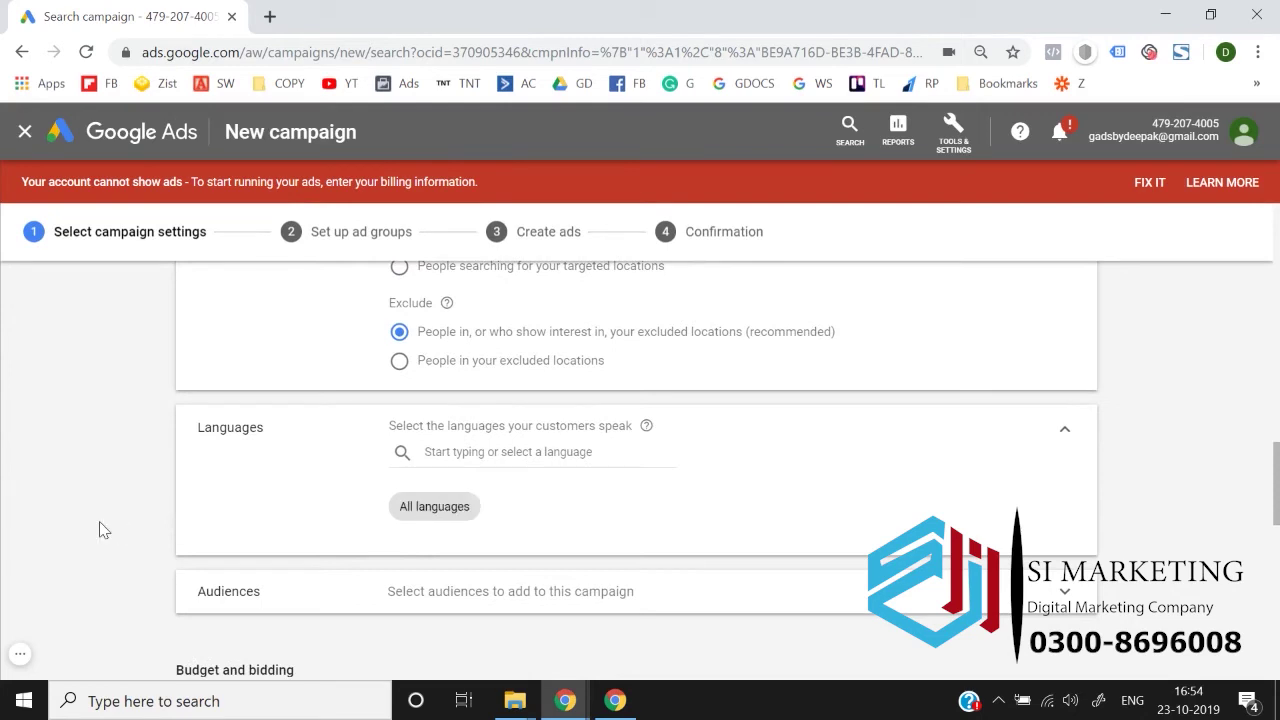
{"action": "scroll", "coordinate": [103, 530], "scroll_direction": "down", "scroll_amount": 1}
{"action": "left_click", "coordinate": [326, 474]}
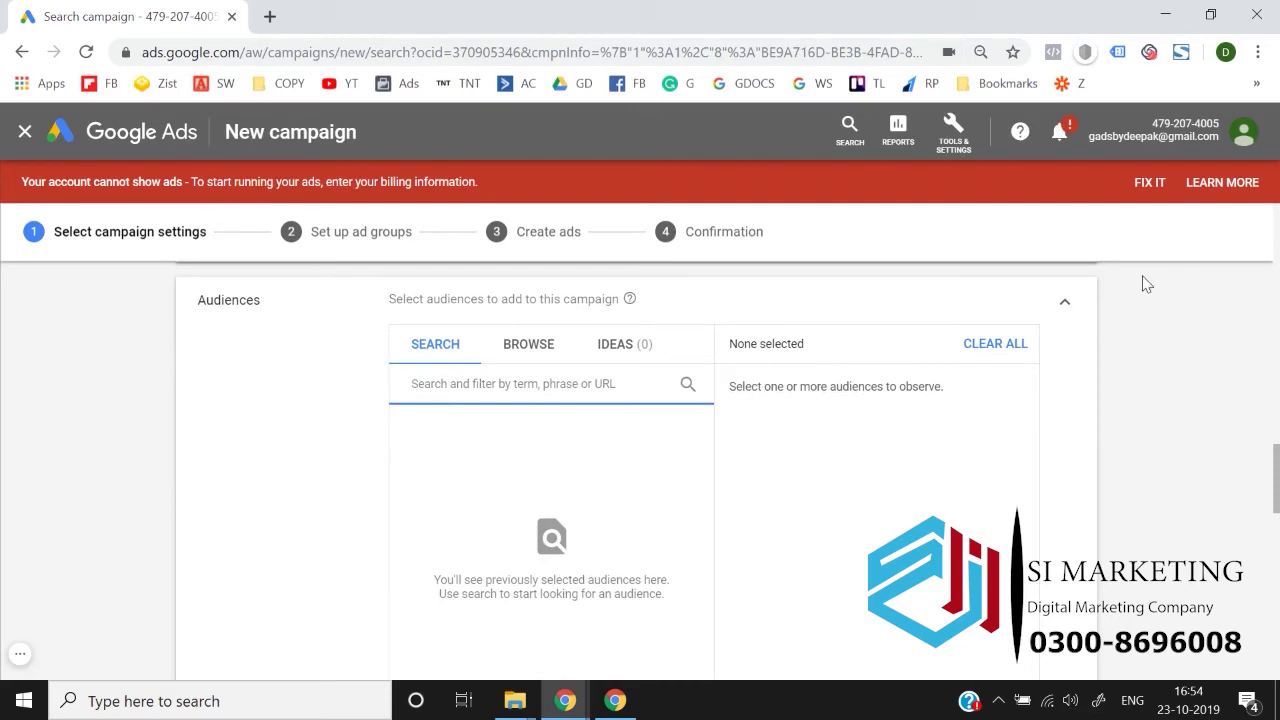
Collapse Audiences and set a ₹1,000 daily budget.
{"action": "left_click", "coordinate": [1085, 305]}
{"action": "left_click", "coordinate": [1065, 304]}
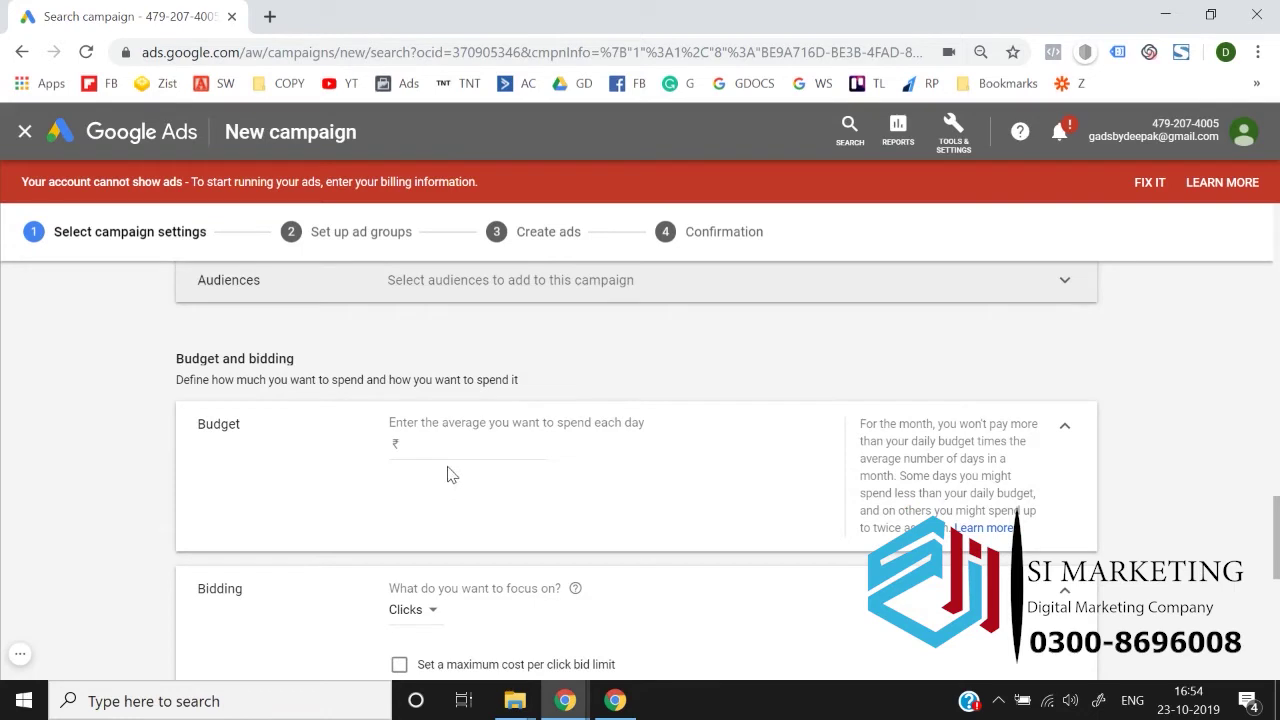
{"action": "left_click", "coordinate": [456, 447]}
{"action": "type", "text": "1,000"}
{"action": "left_click", "coordinate": [93, 496]}
{"action": "scroll", "coordinate": [93, 496], "scroll_direction": "down", "scroll_amount": 2}
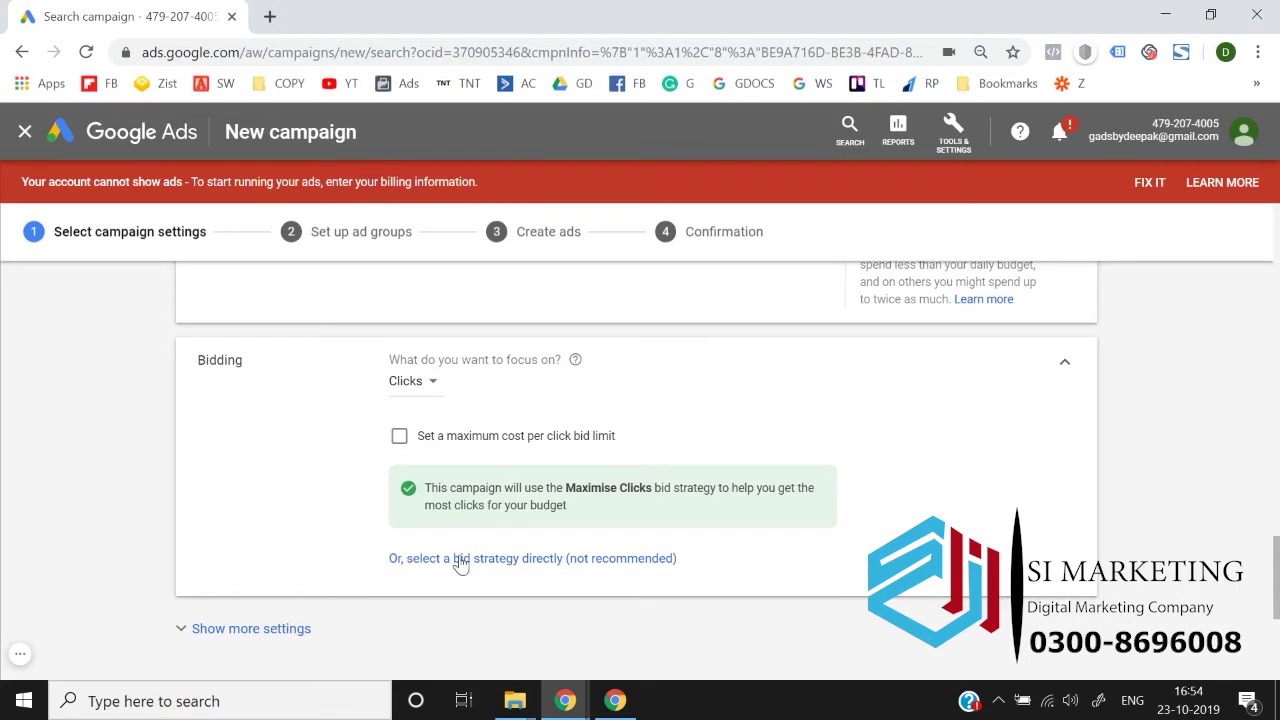
Select the bid strategy directly and switch it to Manual CPC.
{"action": "left_click", "coordinate": [522, 559]}
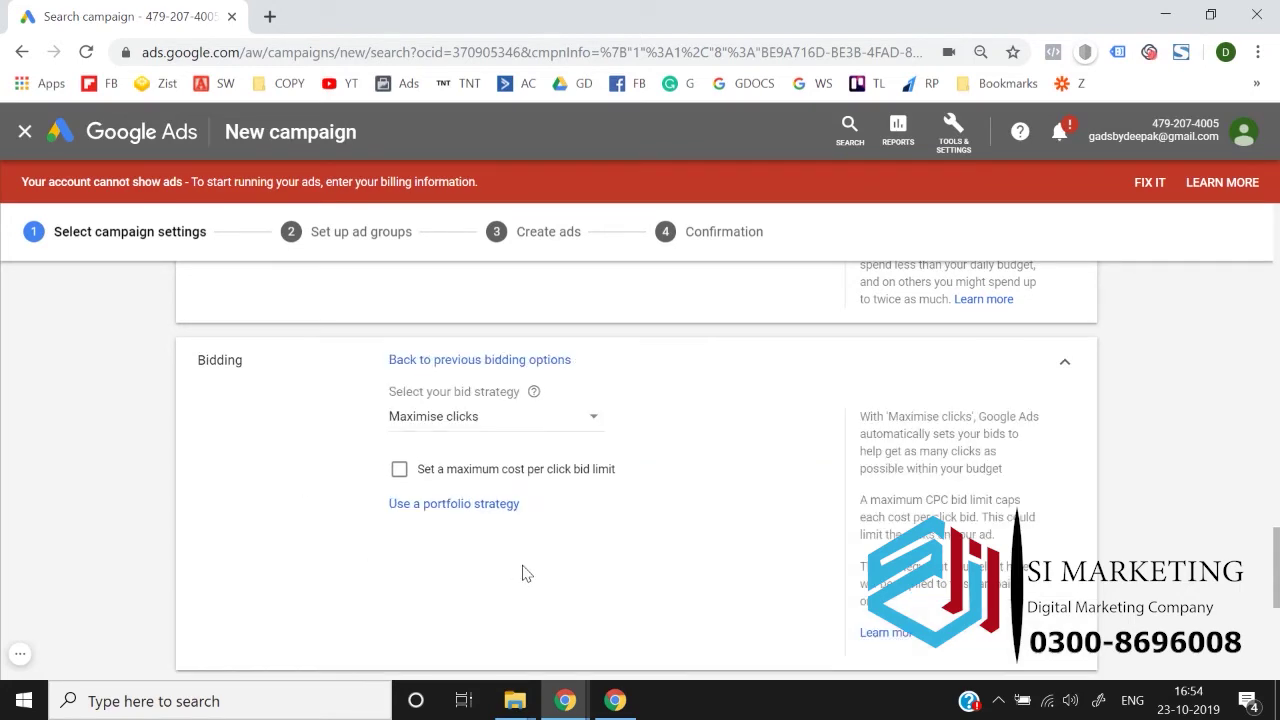
{"action": "left_click", "coordinate": [540, 418]}
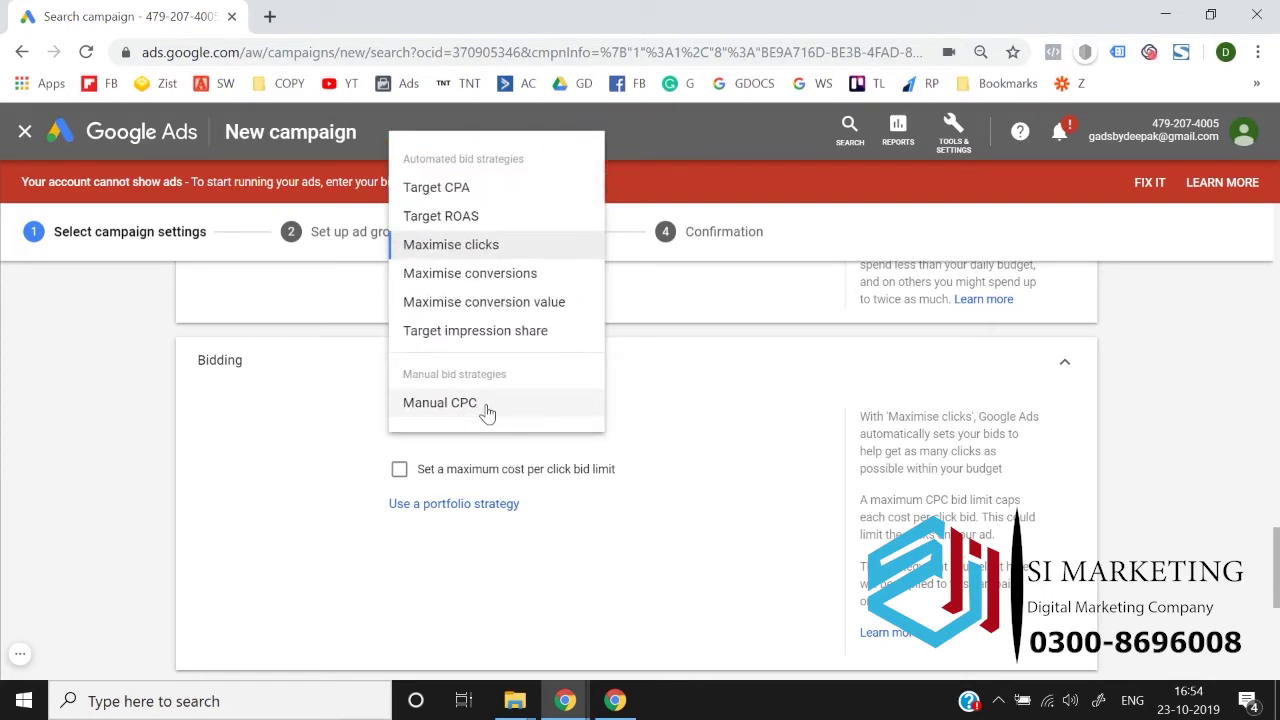
{"action": "left_click", "coordinate": [487, 410]}
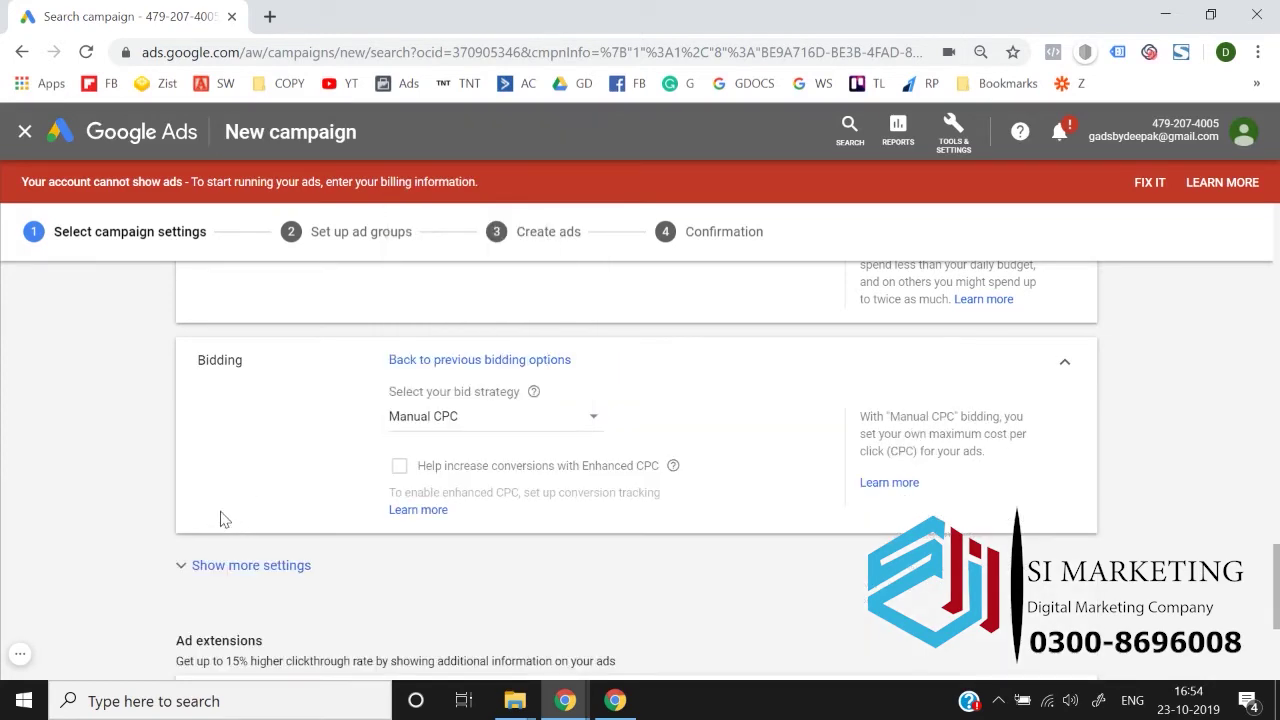
{"action": "scroll", "coordinate": [42, 485], "scroll_direction": "down", "scroll_amount": 2}
{"action": "scroll", "coordinate": [42, 485], "scroll_direction": "up", "scroll_amount": 2}
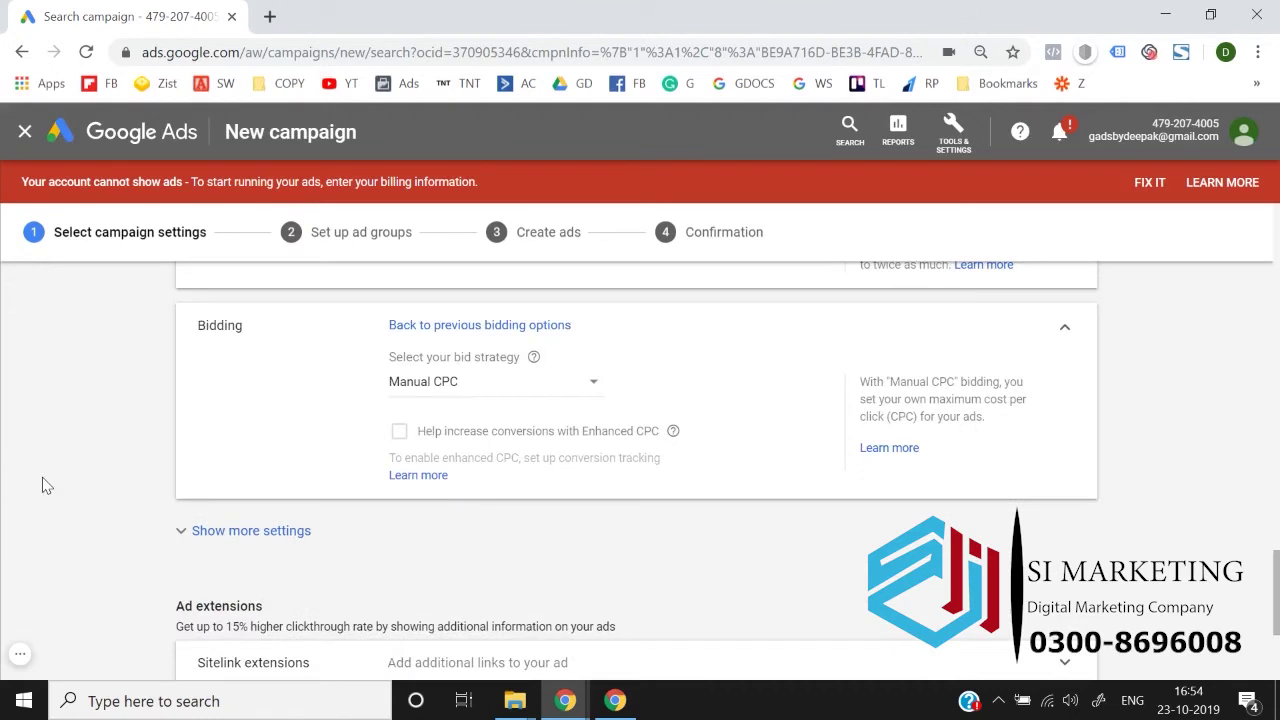
{"action": "scroll", "coordinate": [42, 485], "scroll_direction": "down", "scroll_amount": 1}
Keep the ad schedule at All day and set rotation to 'Do not optimise: Rotate ads indefinitely'.
{"action": "left_click", "coordinate": [185, 440]}
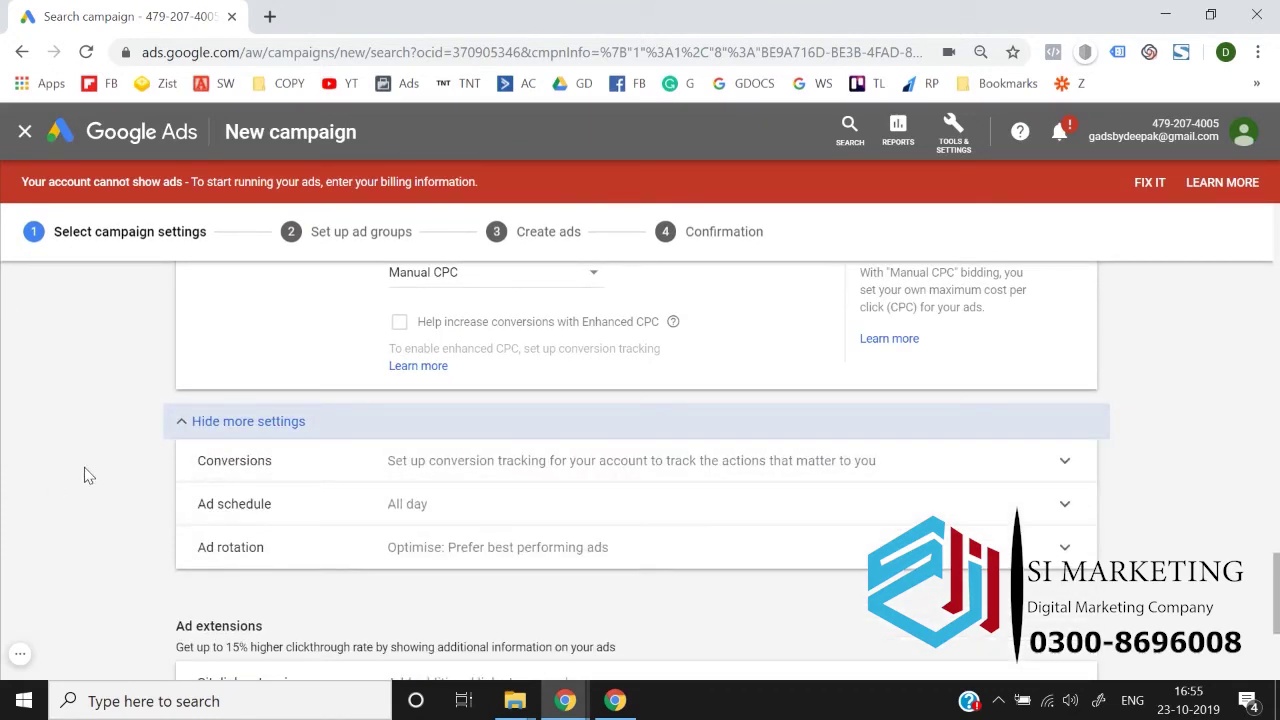
{"action": "scroll", "coordinate": [84, 474], "scroll_direction": "down", "scroll_amount": 1}
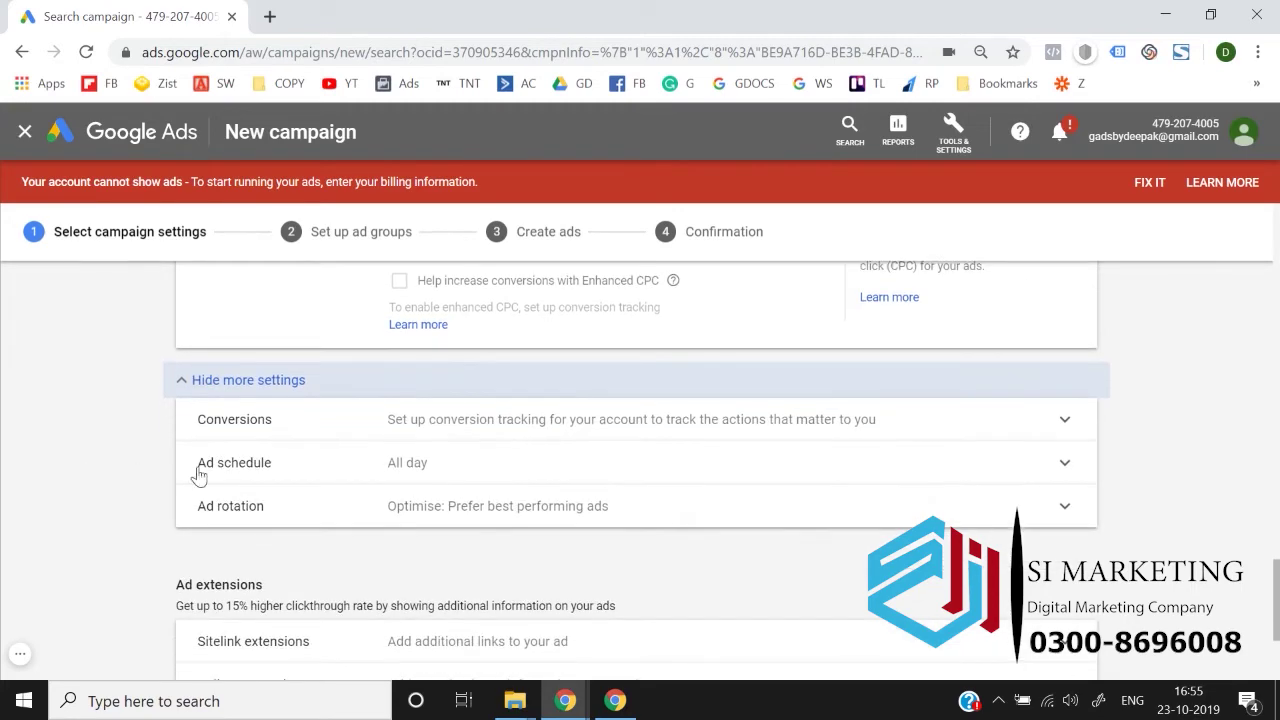
{"action": "left_click", "coordinate": [221, 470]}
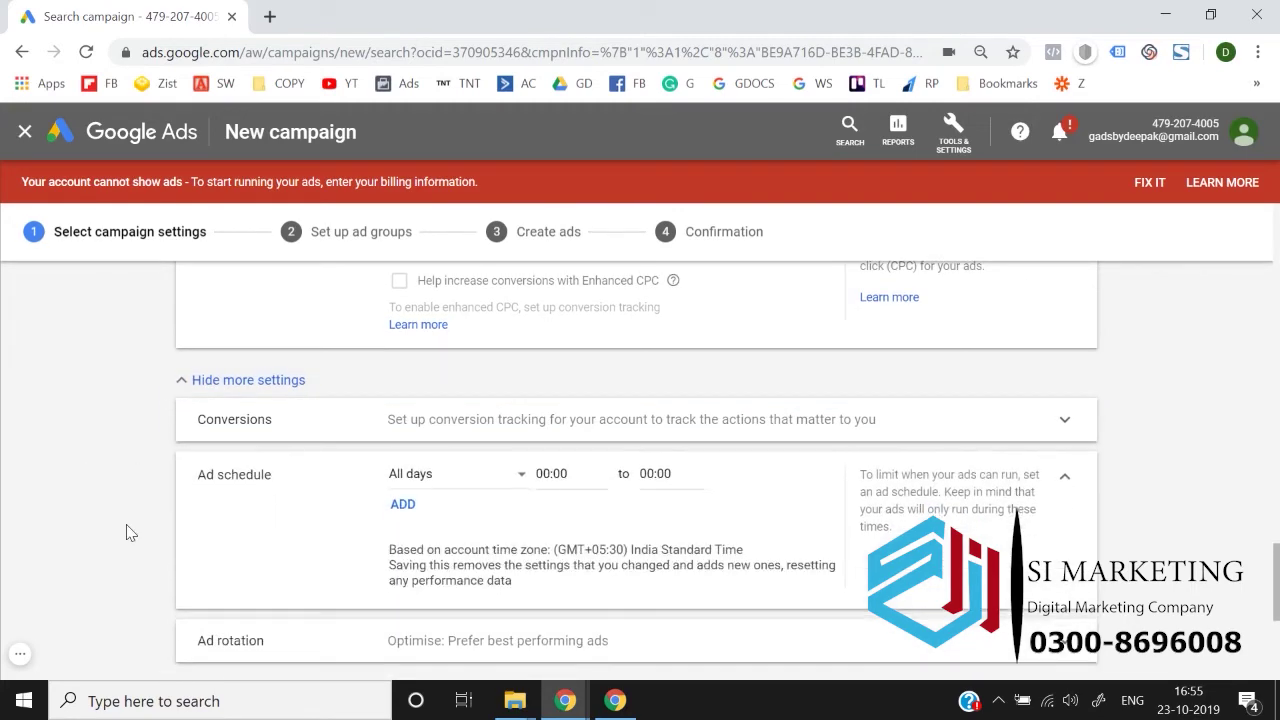
{"action": "scroll", "coordinate": [126, 530], "scroll_direction": "down", "scroll_amount": 2}
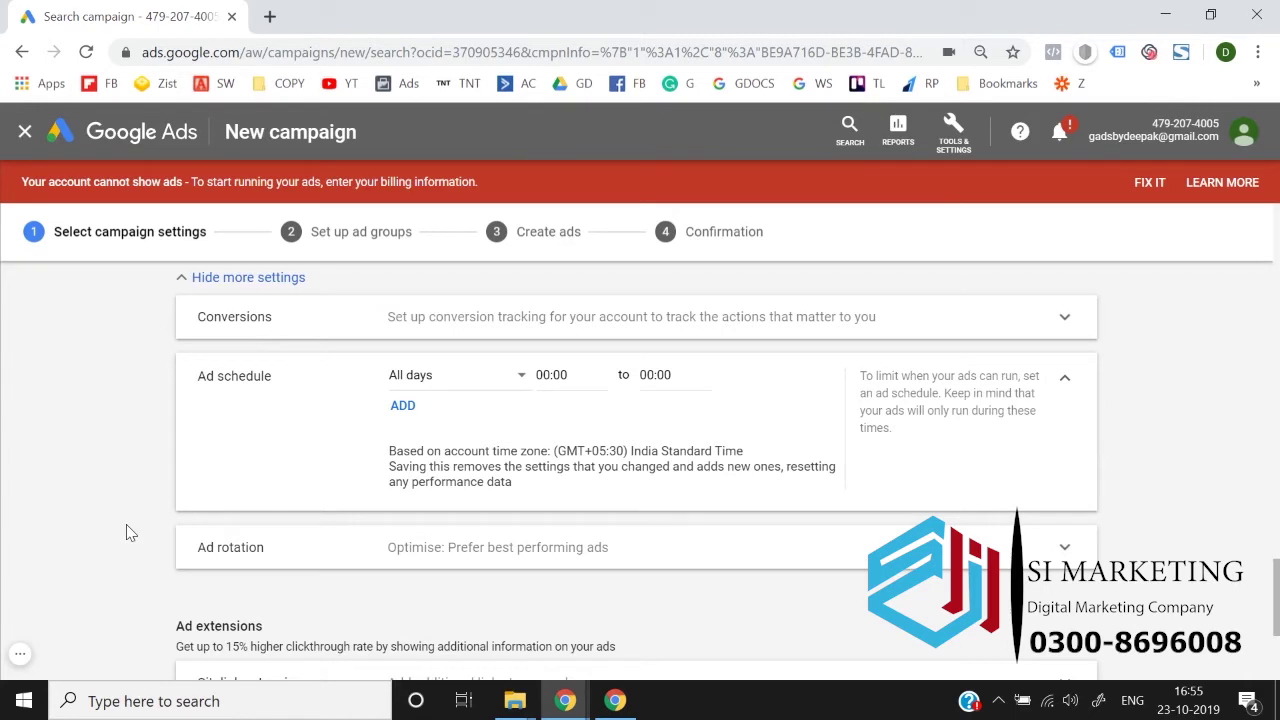
{"action": "left_click", "coordinate": [1063, 386]}
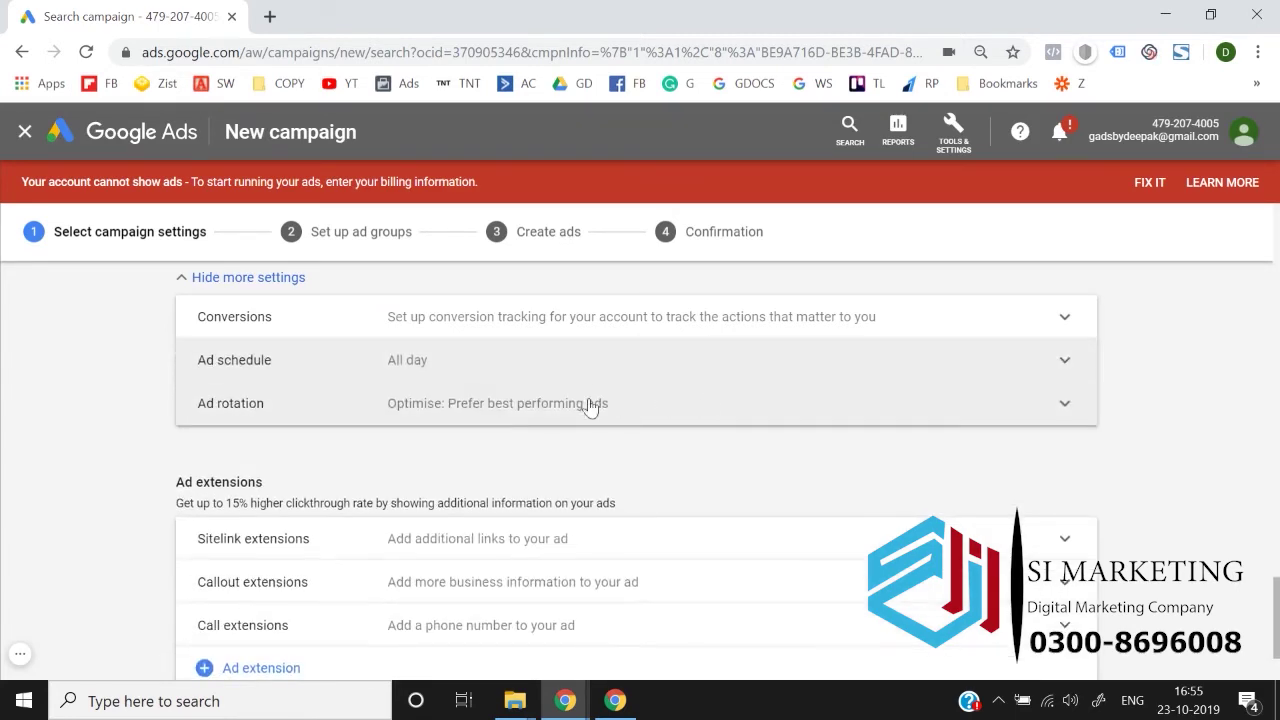
{"action": "left_click", "coordinate": [530, 427]}
{"action": "left_click", "coordinate": [488, 450]}
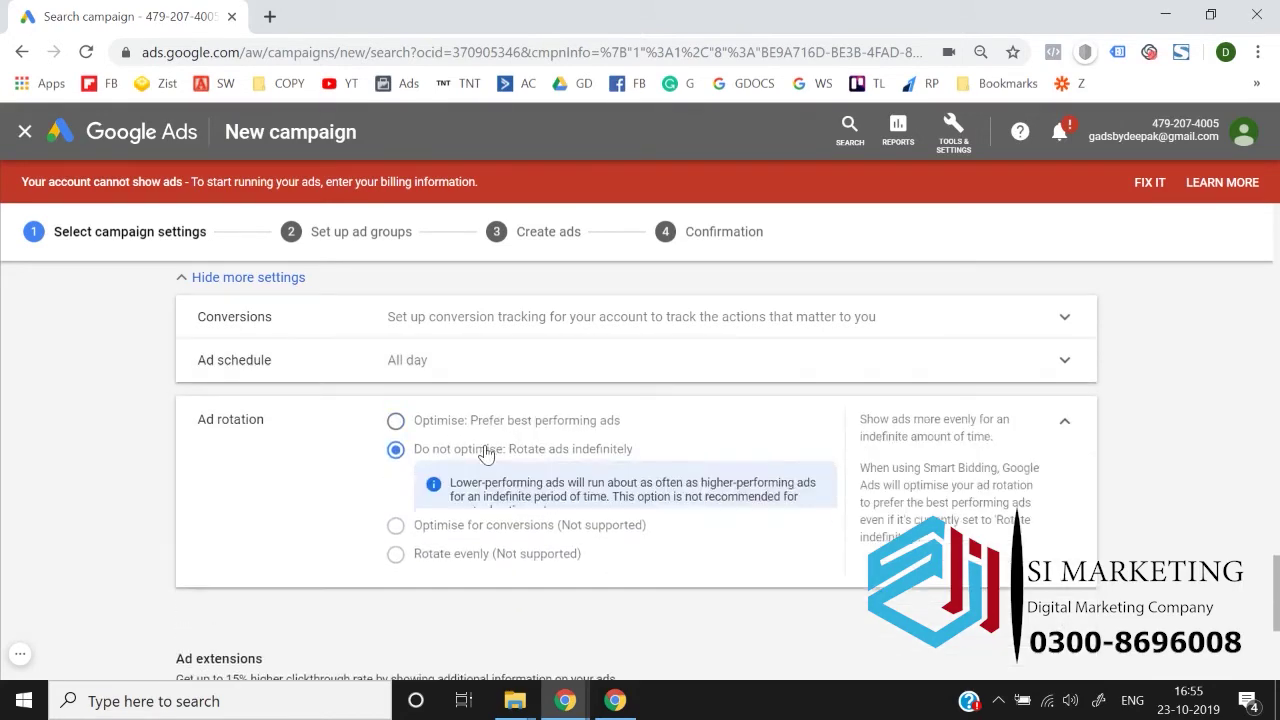
{"action": "scroll", "coordinate": [62, 480], "scroll_direction": "down", "scroll_amount": 3}
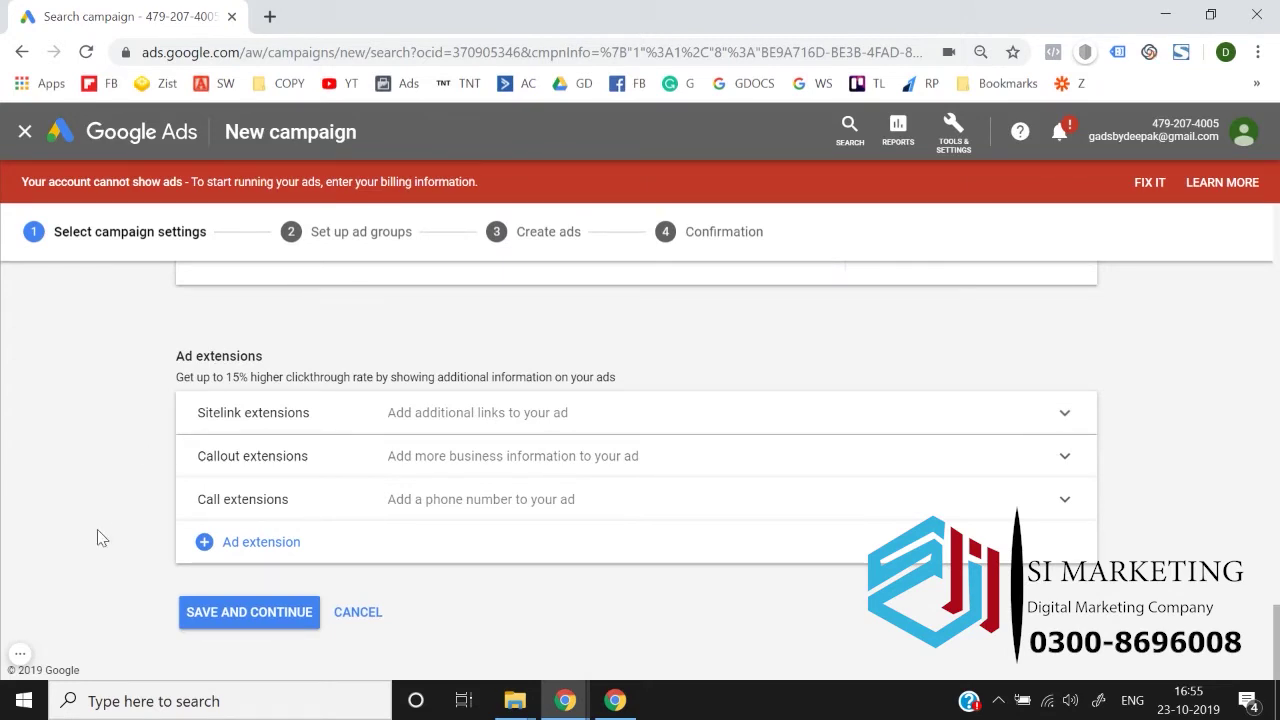
Save the campaign settings and clear the default 'Ad group 1' name.
{"action": "left_click", "coordinate": [230, 610]}
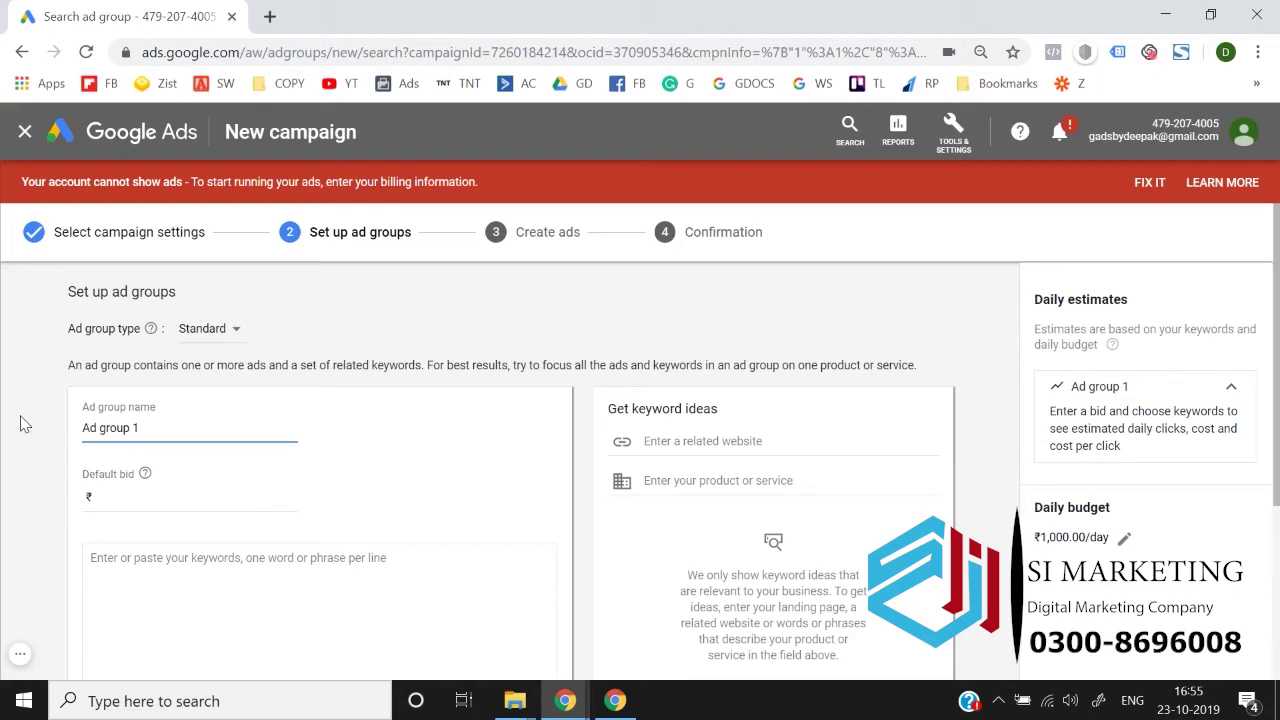
{"action": "triple_click", "coordinate": [198, 430]}
{"action": "key", "text": "BackSpace"}
{"action": "scroll", "coordinate": [200, 437], "scroll_direction": "down", "scroll_amount": 1}
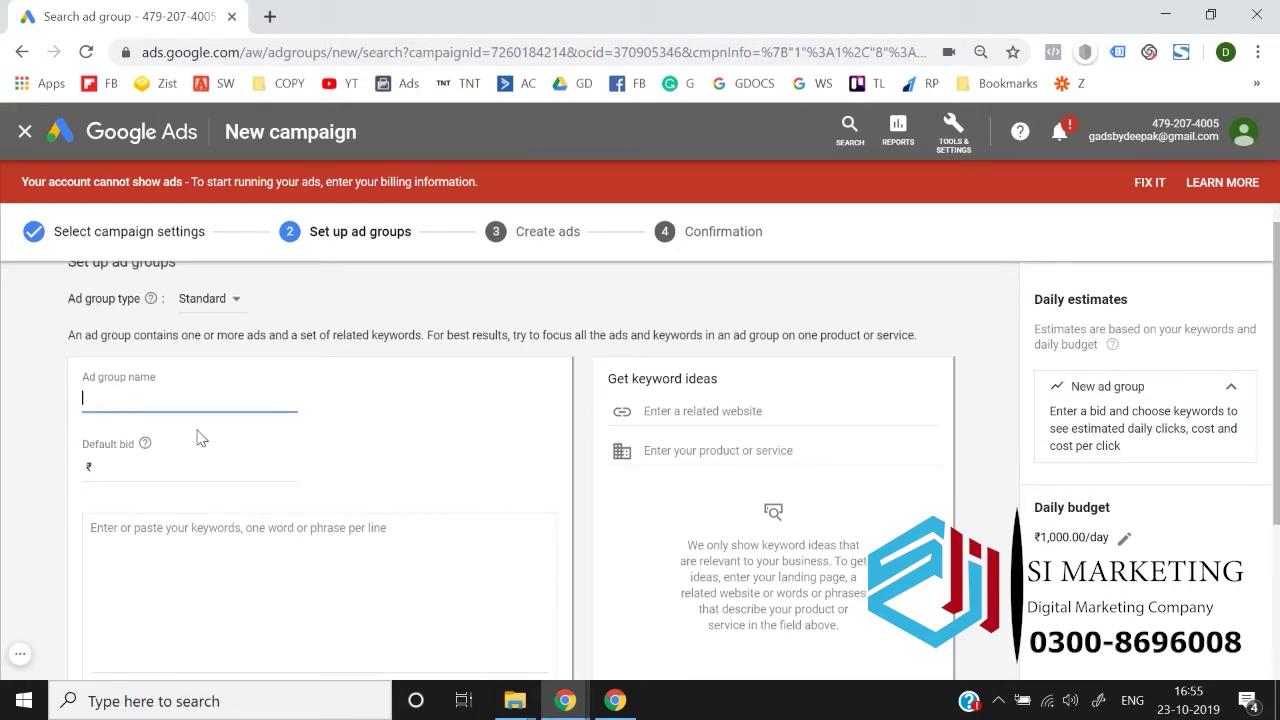
{"action": "left_click", "coordinate": [2, 448]}
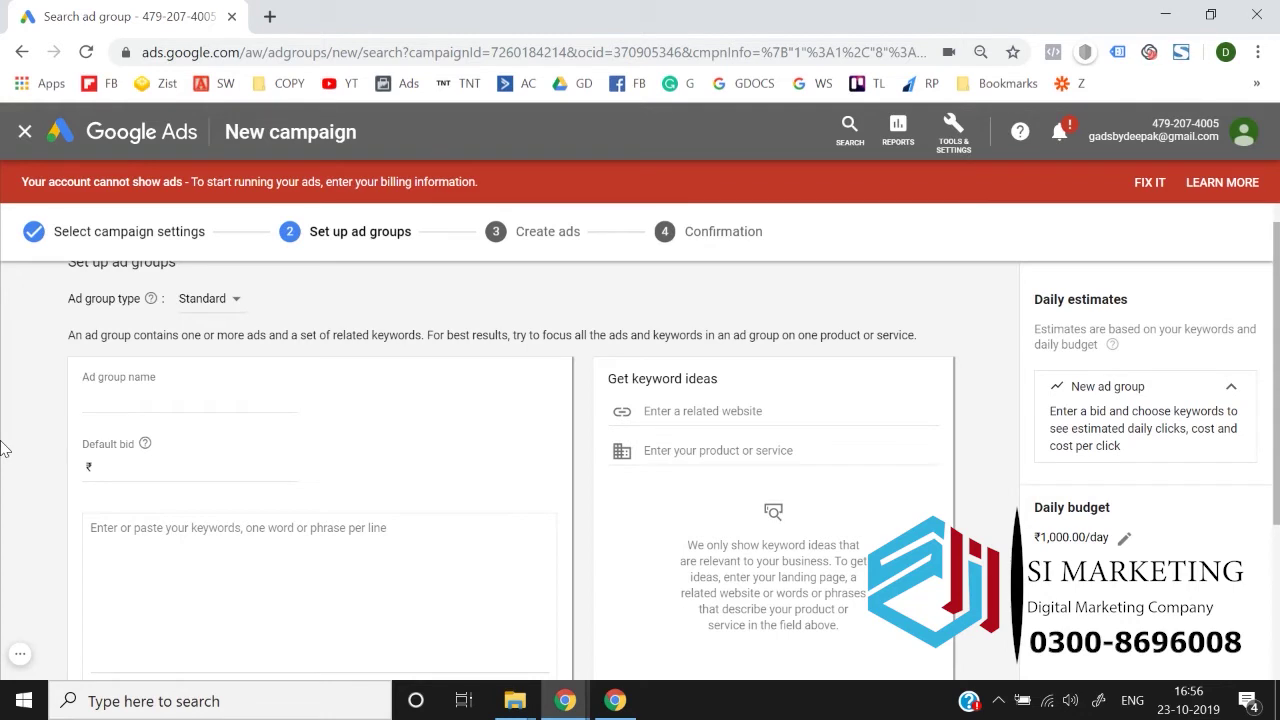
Name the ad group 'Digital Marketing' and give it a ₹50 default bid.
{"action": "left_click", "coordinate": [160, 398]}
{"action": "type", "text": "Digital Marketing"}
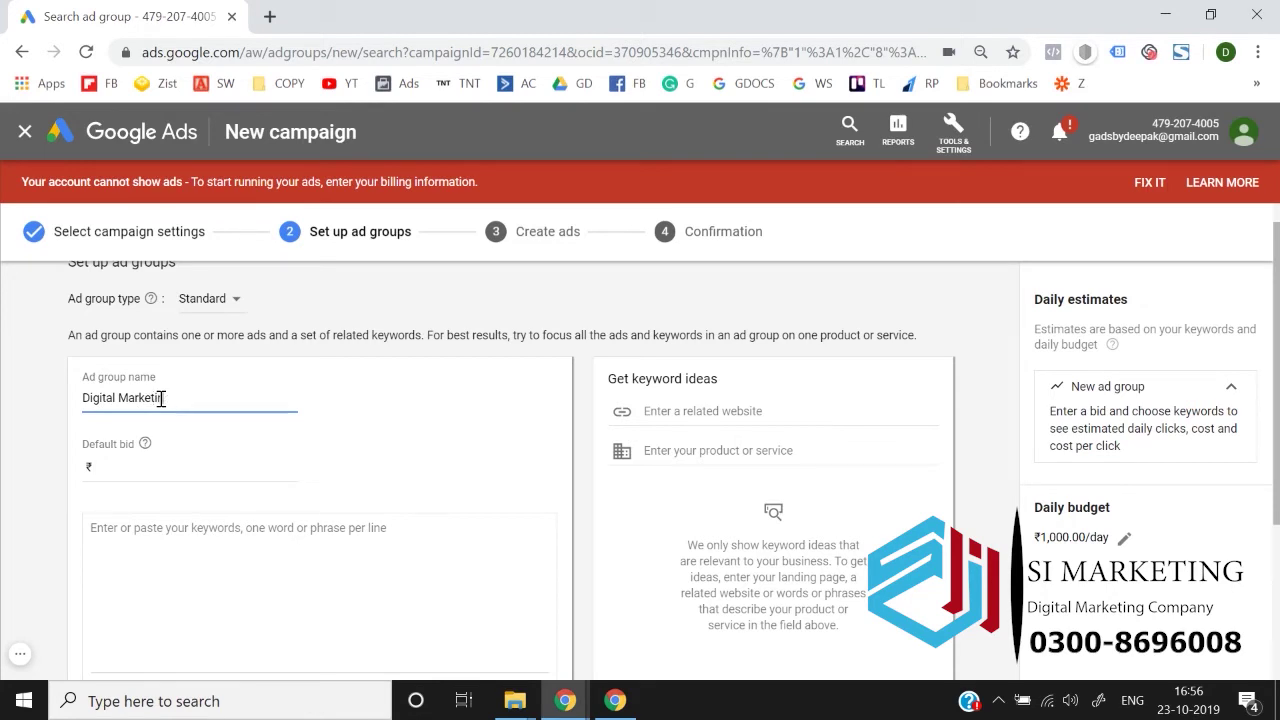
{"action": "scroll", "coordinate": [160, 402], "scroll_direction": "down", "scroll_amount": 1}
{"action": "scroll", "coordinate": [5, 414], "scroll_direction": "up", "scroll_amount": 1}
{"action": "left_click", "coordinate": [169, 479]}
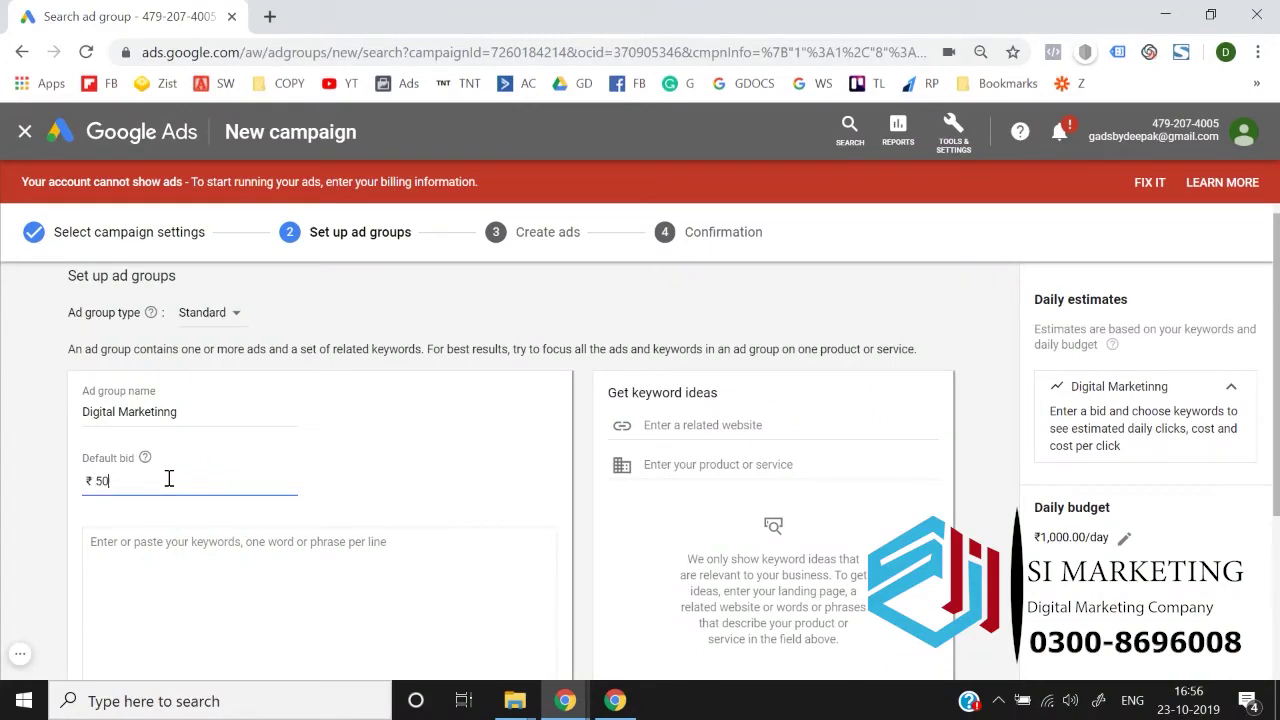
{"action": "type", "text": "50"}
{"action": "scroll", "coordinate": [163, 472], "scroll_direction": "down", "scroll_amount": 1}
{"action": "left_click", "coordinate": [39, 445]}
{"action": "left_click", "coordinate": [186, 422]}
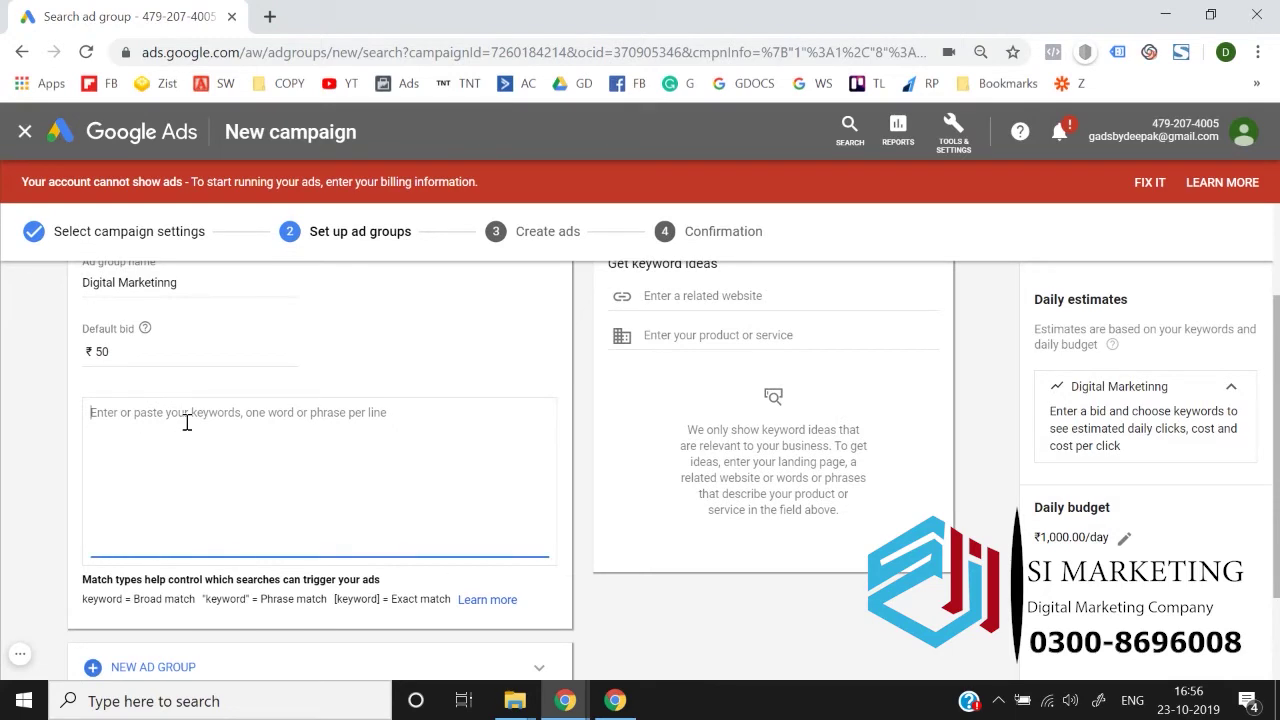
{"action": "scroll", "coordinate": [181, 452], "scroll_direction": "up", "scroll_amount": 1}
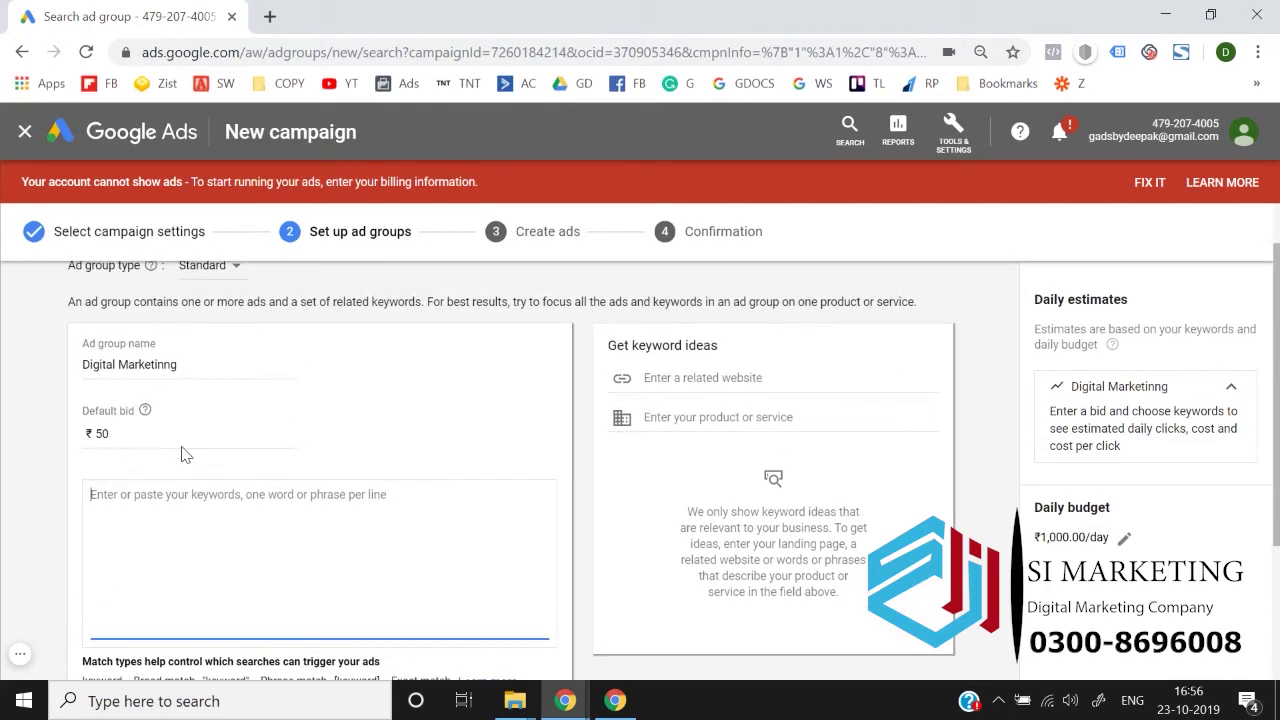
{"action": "scroll", "coordinate": [167, 472], "scroll_direction": "down", "scroll_amount": 1}
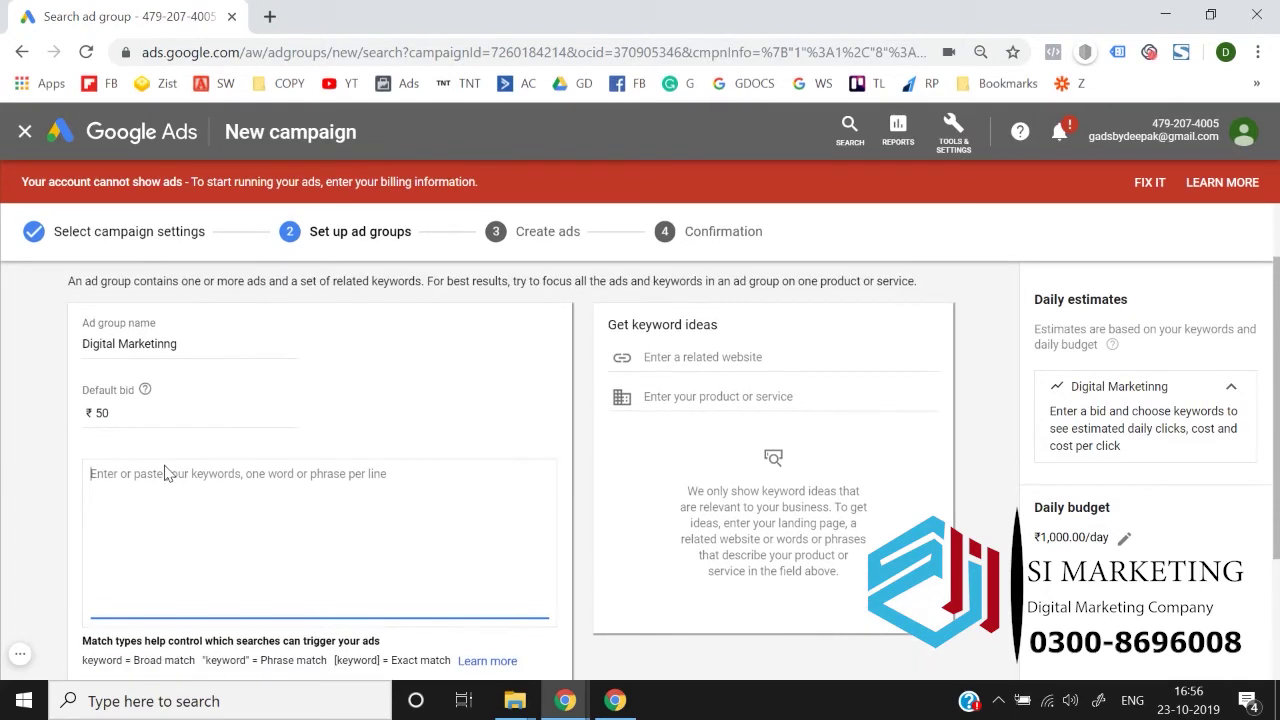
Enter 'digital marketing agency' and wrap it in brackets as an exact-match keyword.
{"action": "type", "text": "digitakl"}
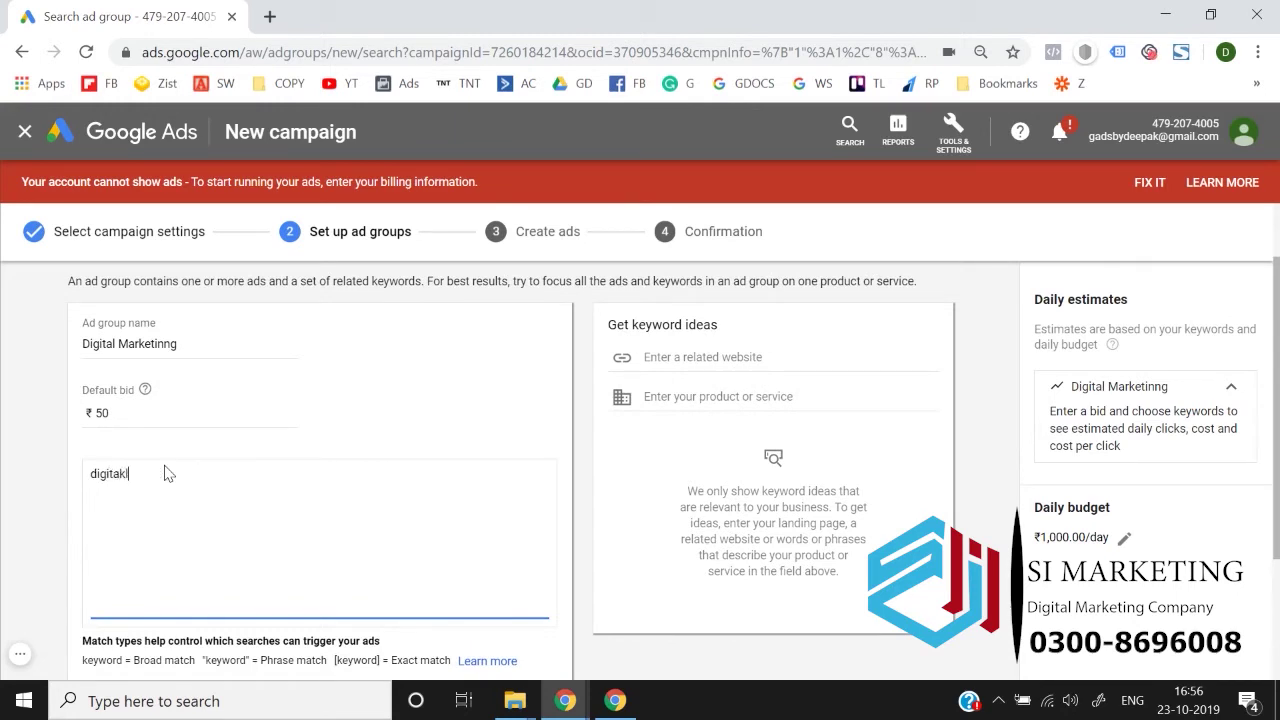
{"action": "key", "text": "BackSpace"}
{"action": "key", "text": "BackSpace"}
{"action": "type", "text": "l marketing agency"}
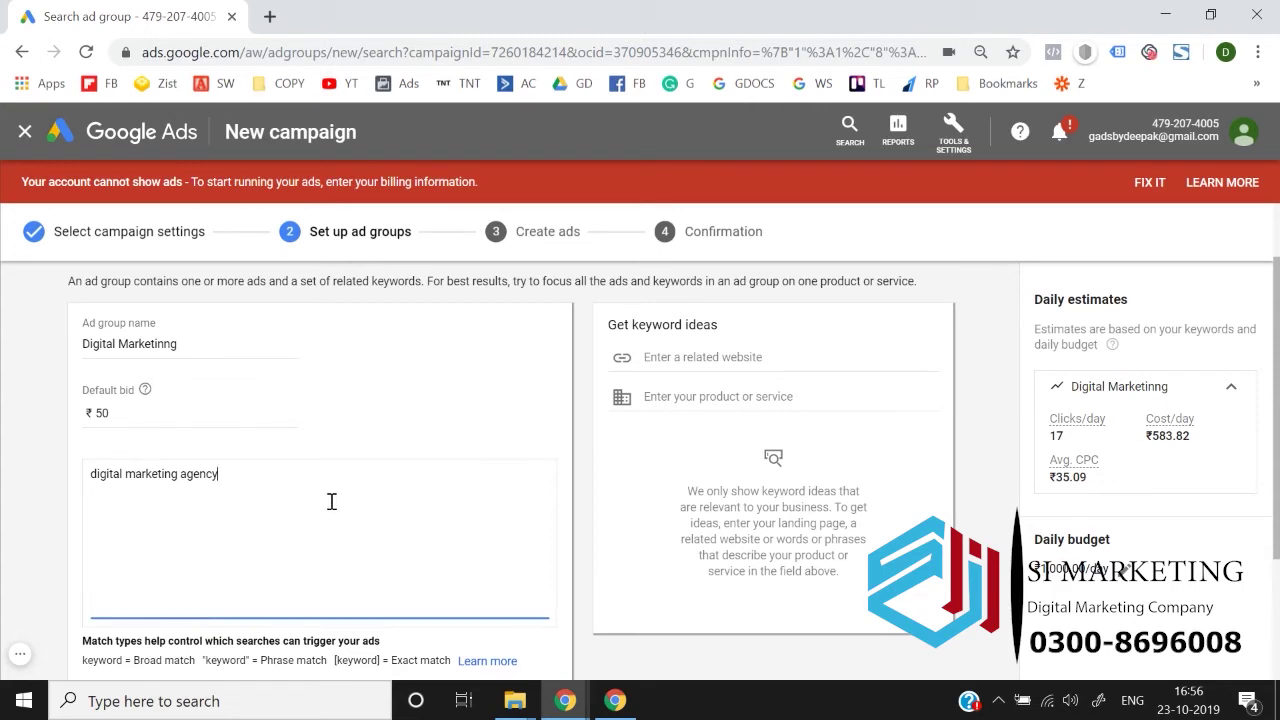
{"action": "key", "text": "Home"}
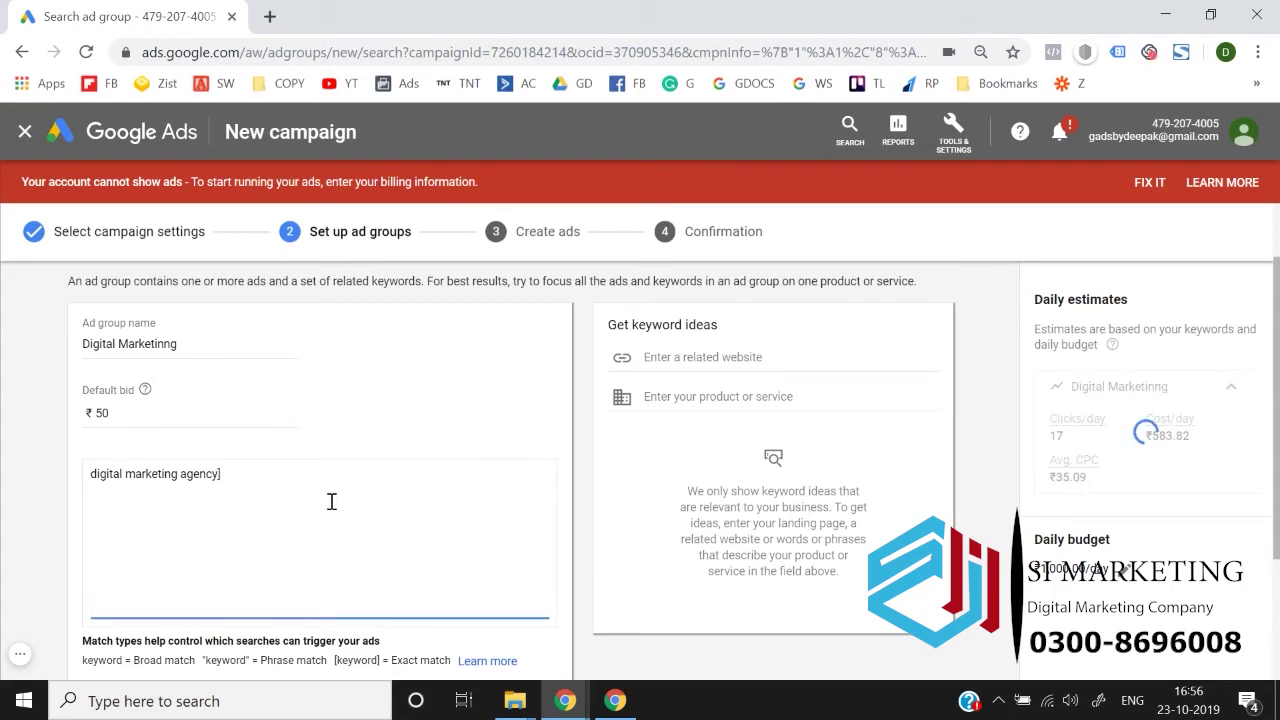
{"action": "type", "text": "["}
{"action": "key", "text": "End"}
{"action": "type", "text": "]"}
{"action": "left_click", "coordinate": [4, 524]}
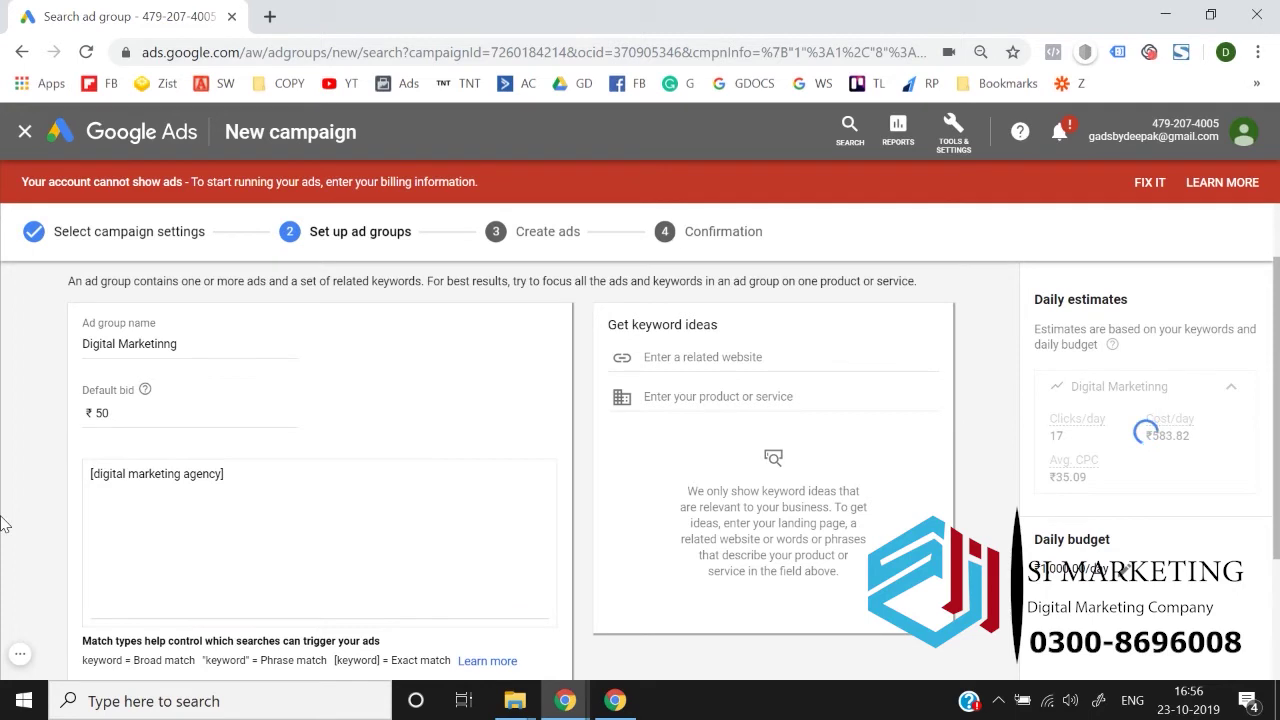
Add [best digital marketing agency] as an exact-match keyword on a new line.
{"action": "left_click", "coordinate": [314, 475]}
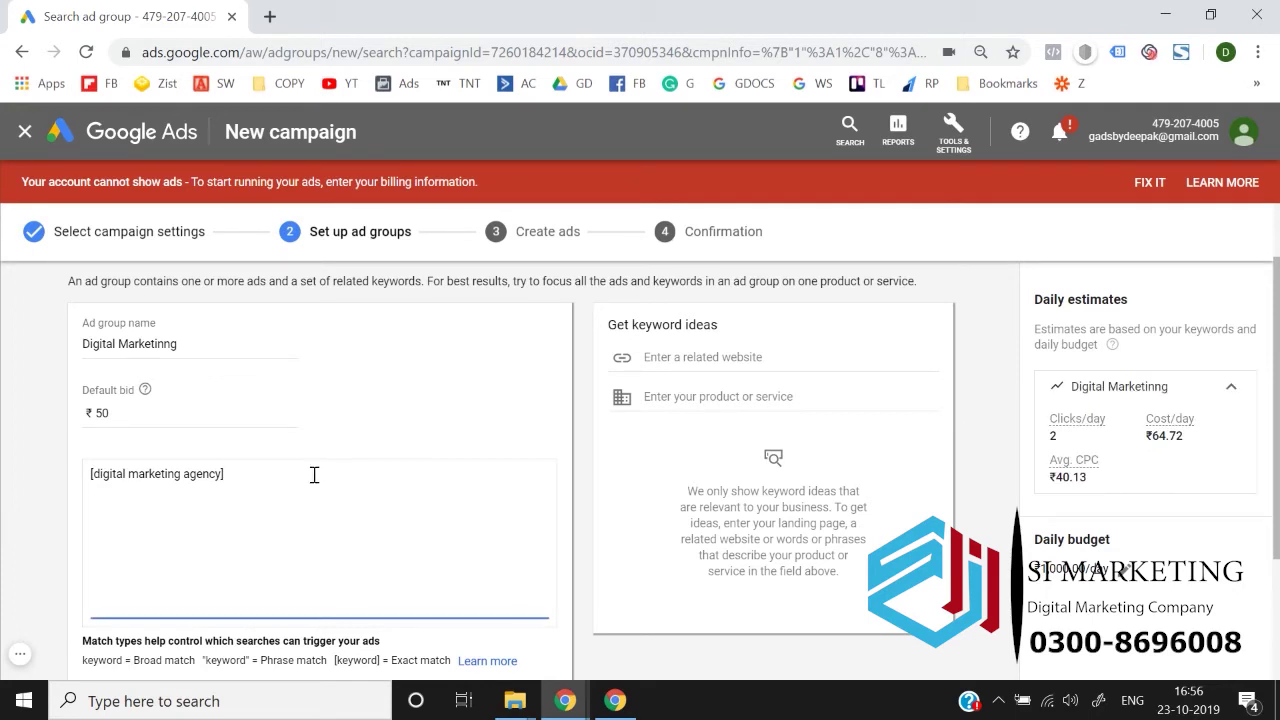
{"action": "key", "text": "Return"}
{"action": "type", "text": "best digital marketing"}
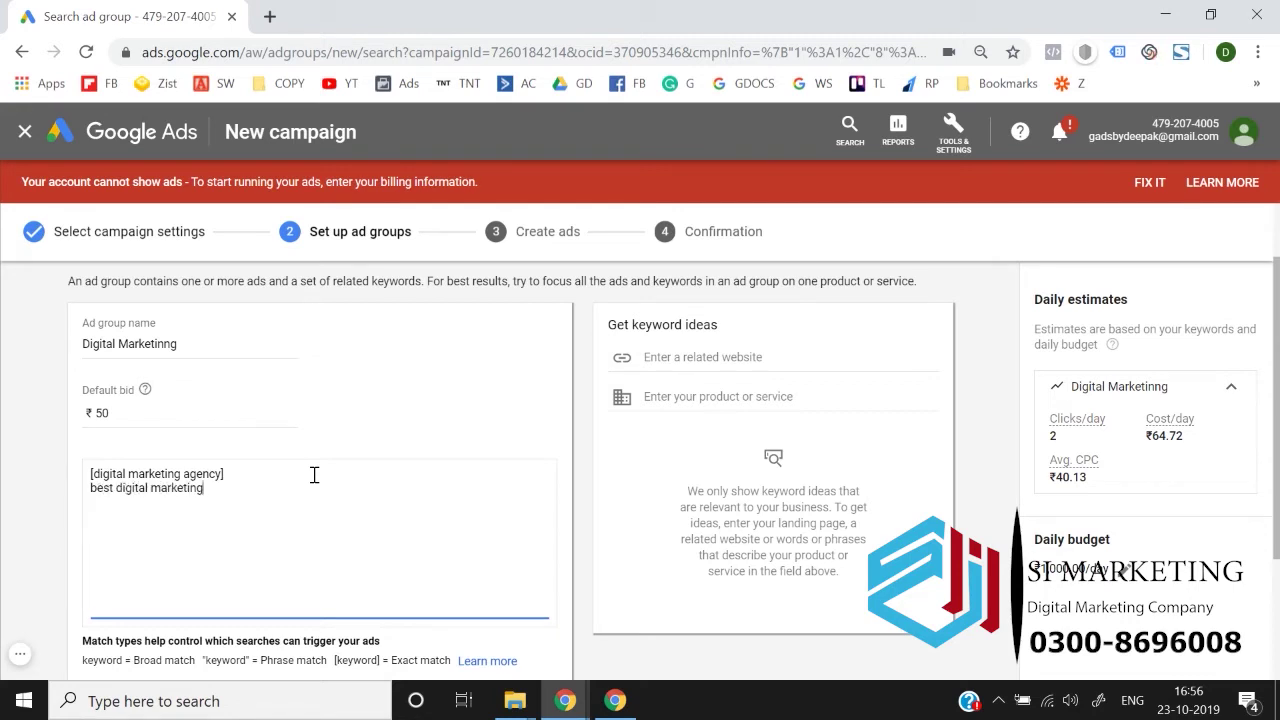
{"action": "type", "text": " agency]"}
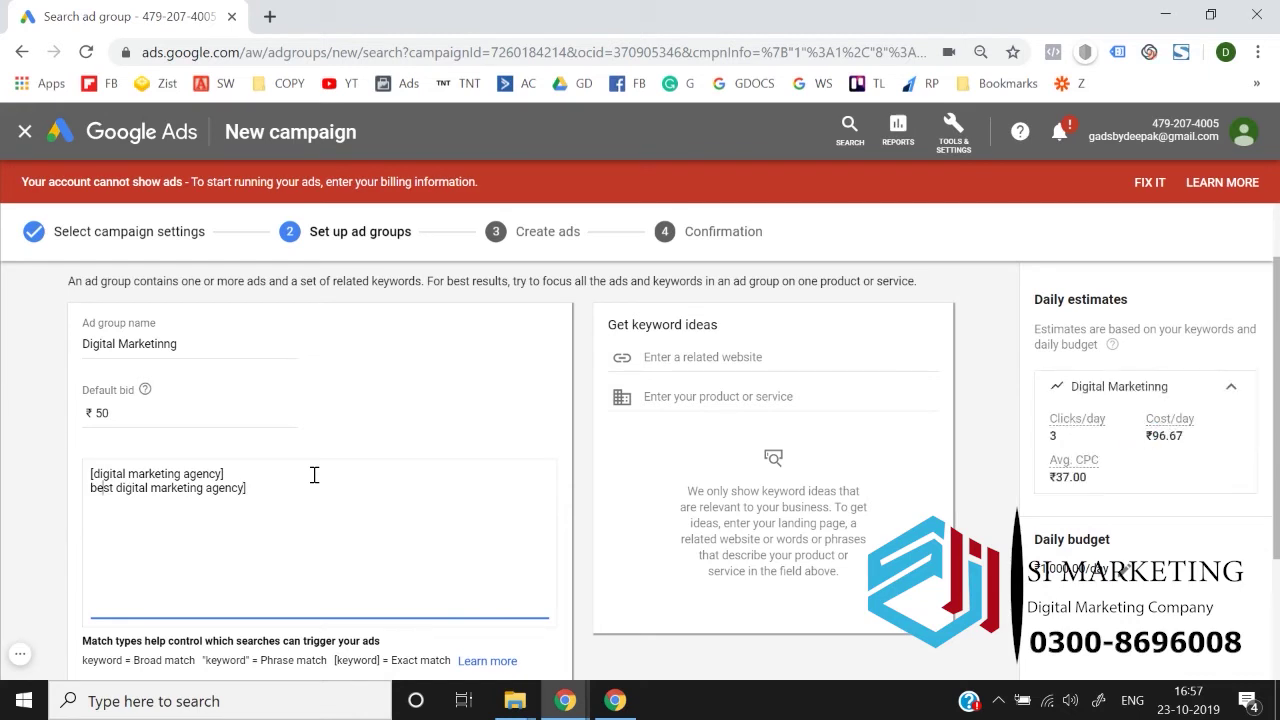
{"action": "key", "text": "Home"}
{"action": "type", "text": "["}
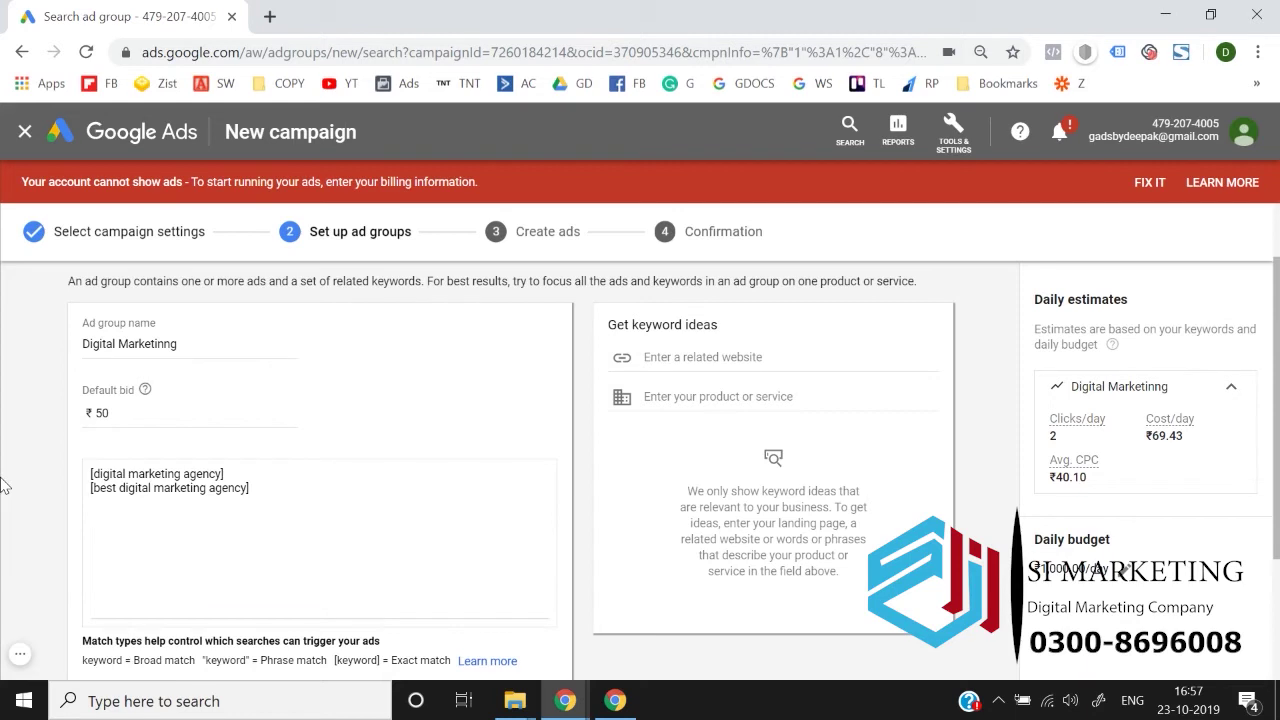
Add the exact-match keywords [online marketing agency] and [digital marketing company].
{"action": "left_click", "coordinate": [328, 486]}
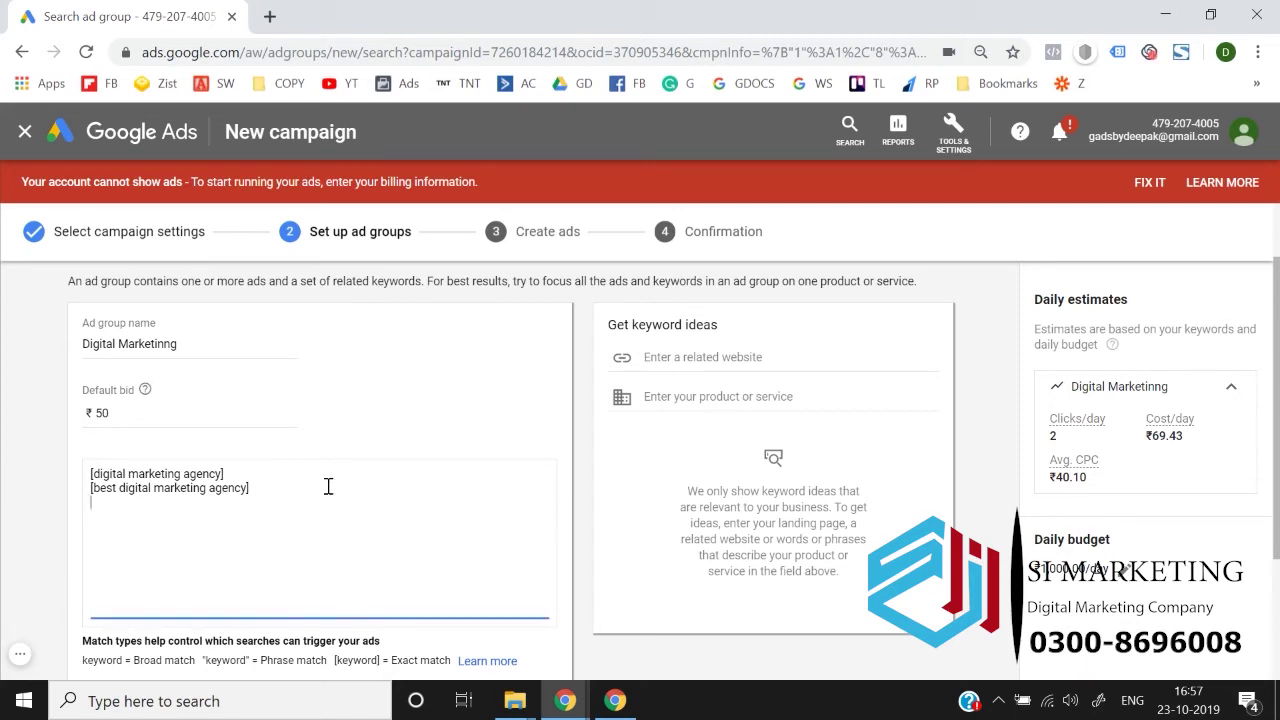
{"action": "type", "text": "online marketing agency"}
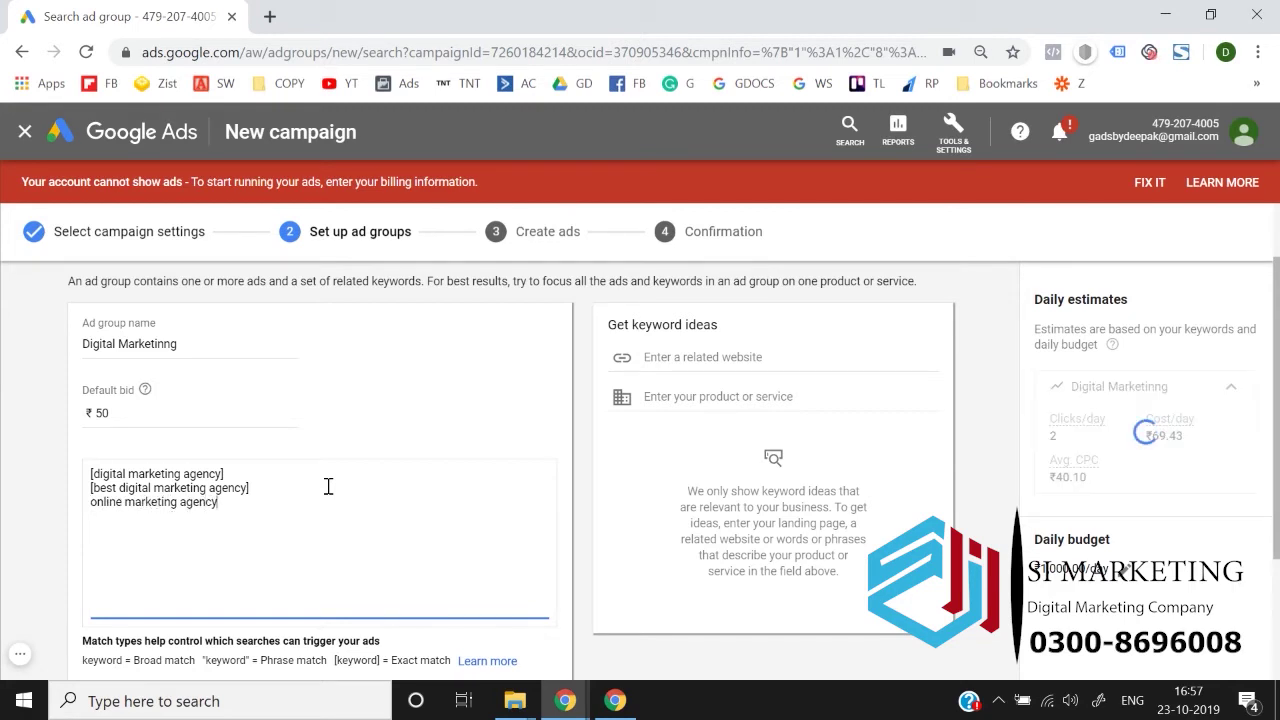
{"action": "type", "text": "]"}
{"action": "key", "text": "Left"}
{"action": "key", "text": "Left"}
{"action": "key", "text": "Left"}
{"action": "key", "text": "Left"}
{"action": "key", "text": "Left"}
{"action": "key", "text": "Left"}
{"action": "key", "text": "Left"}
{"action": "key", "text": "Left"}
{"action": "key", "text": "Left"}
{"action": "key", "text": "Left"}
{"action": "key", "text": "Left"}
{"action": "key", "text": "Left"}
{"action": "key", "text": "Left"}
{"action": "key", "text": "Left"}
{"action": "key", "text": "Left"}
{"action": "key", "text": "Left"}
{"action": "key", "text": "Left"}
{"action": "key", "text": "Left"}
{"action": "key", "text": "Left"}
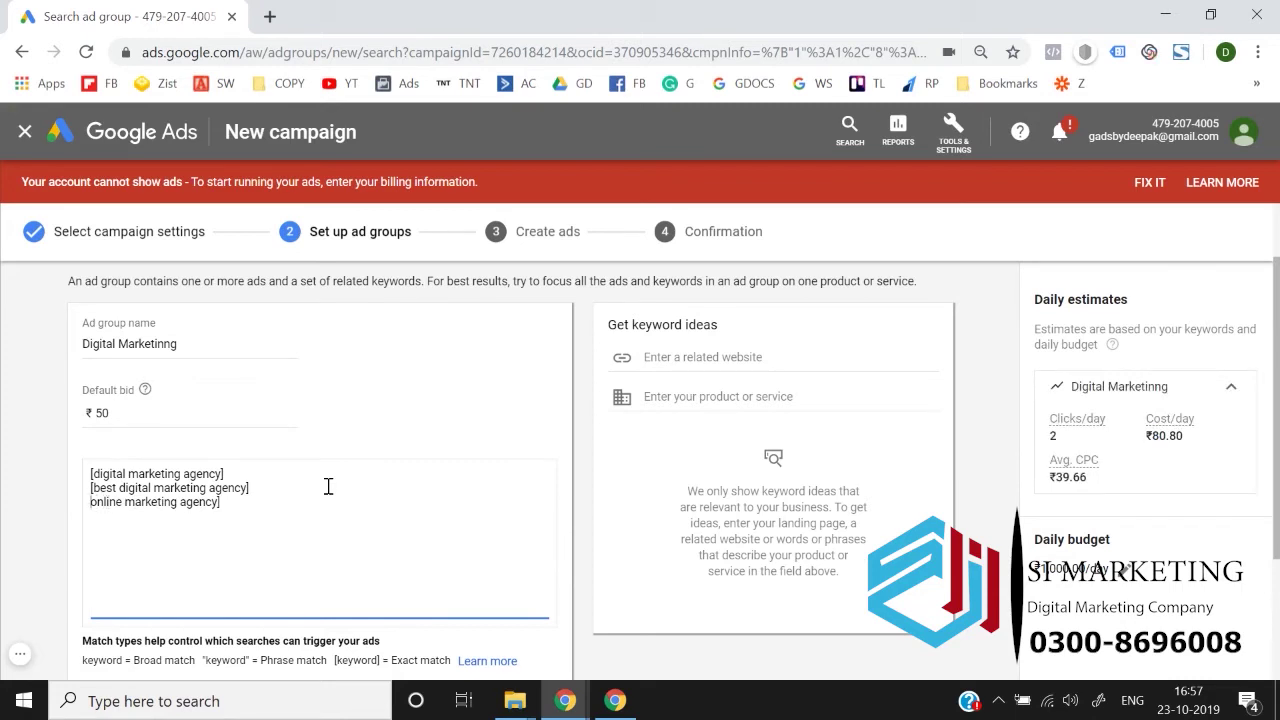
{"action": "type", "text": "["}
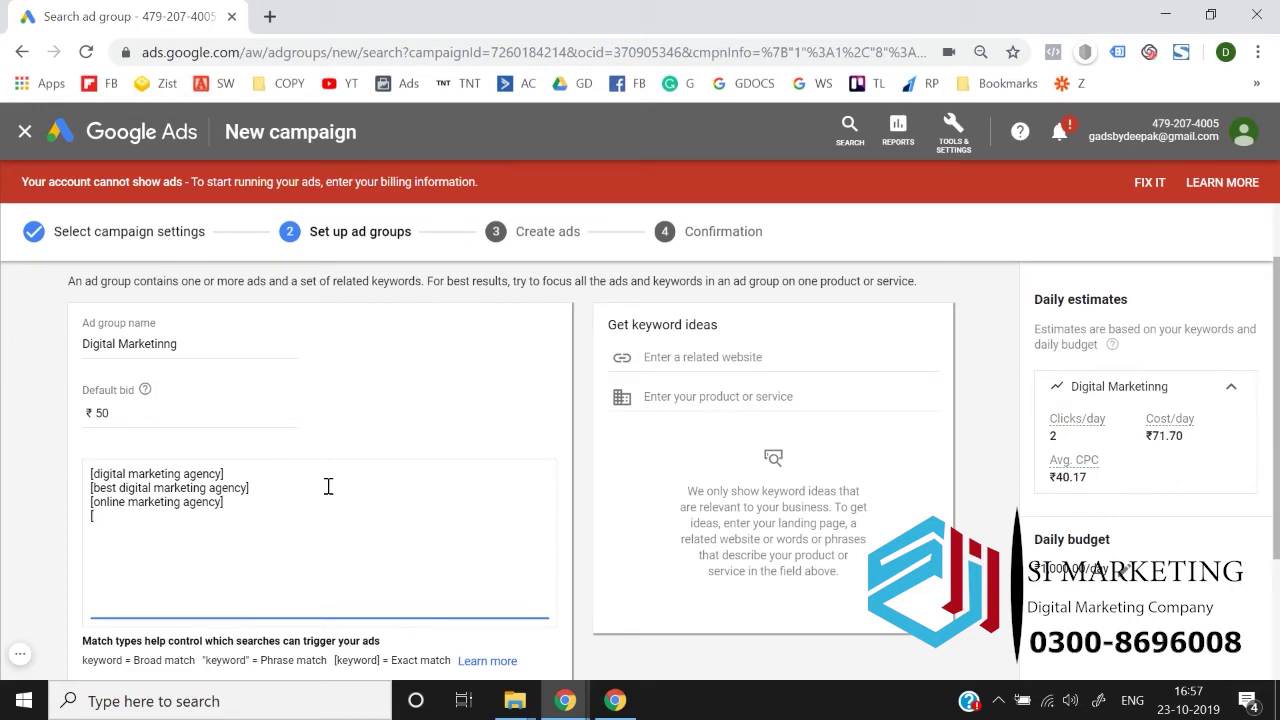
{"action": "type", "text": "online marketing agency] ["}
{"action": "type", "text": "digital marketing c"}
{"action": "type", "text": "ompan"}
{"action": "type", "text": "y]"}
{"action": "left_click", "coordinate": [3, 483]}
{"action": "scroll", "coordinate": [3, 483], "scroll_direction": "down", "scroll_amount": 2}
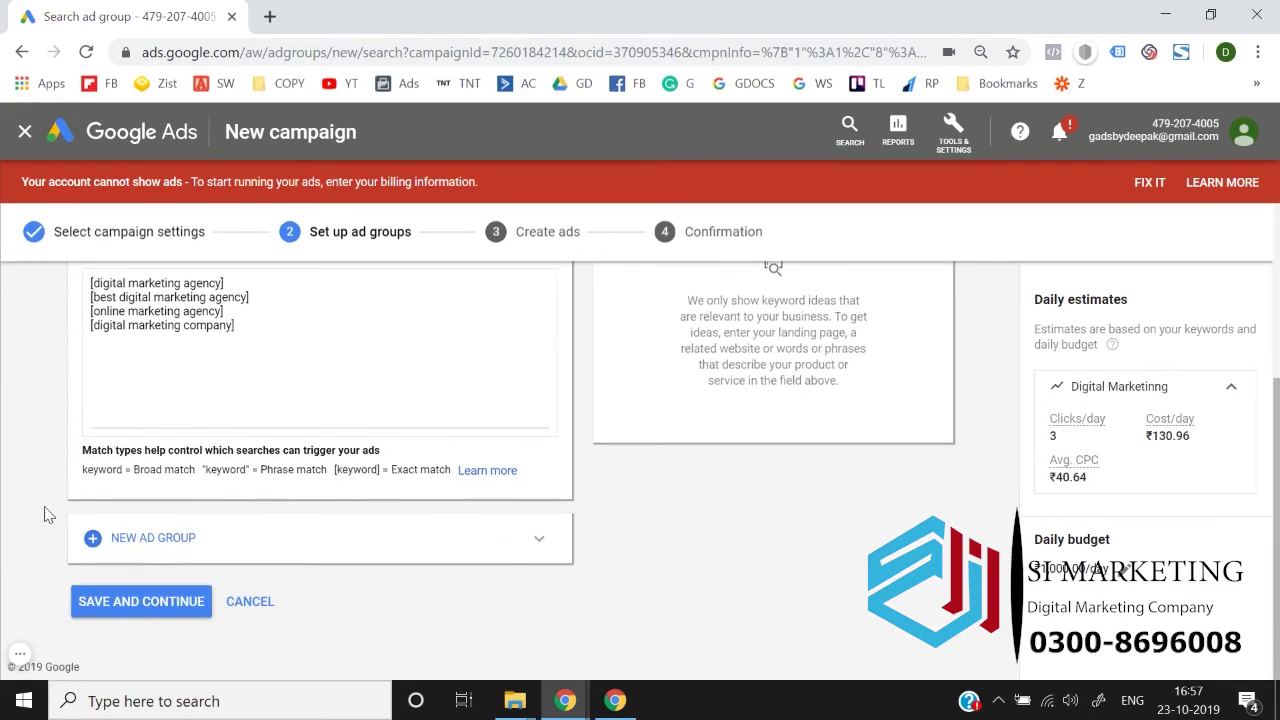
Save the ad group and continue to the Create ads step.
{"action": "left_click", "coordinate": [121, 603]}
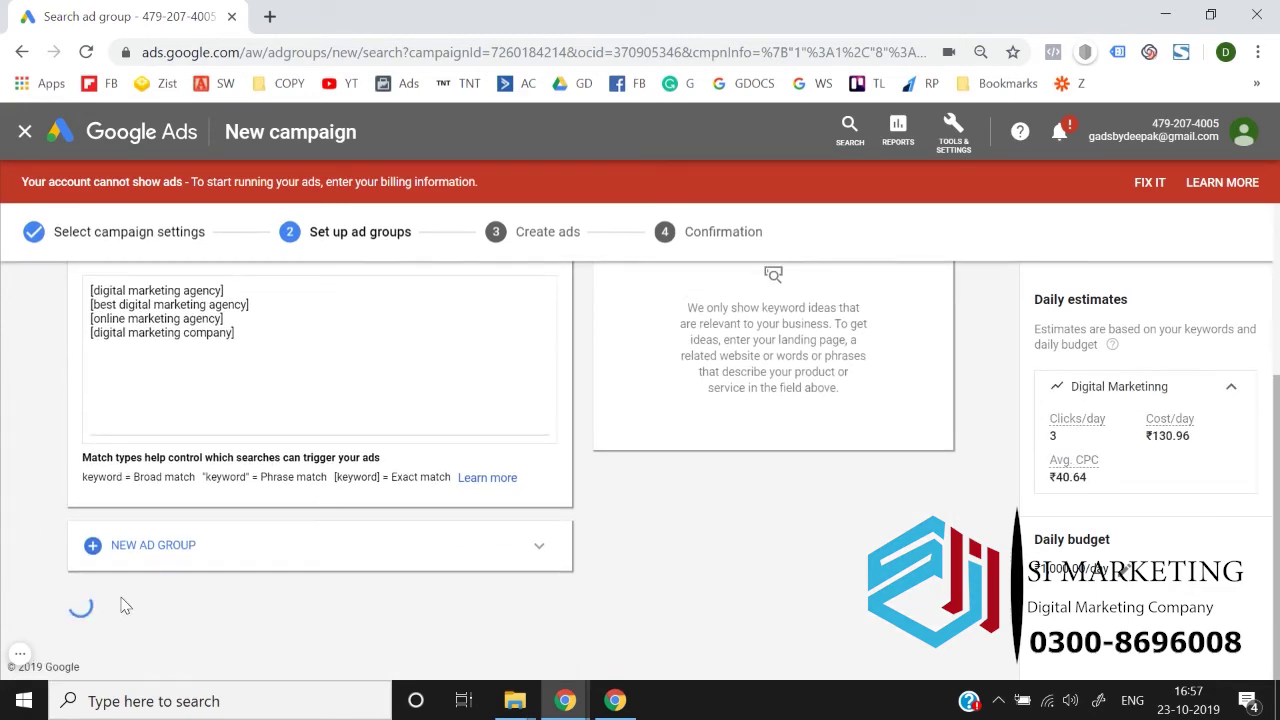
{"action": "scroll", "coordinate": [3, 558], "scroll_direction": "up", "scroll_amount": 4}
{"action": "scroll", "coordinate": [3, 558], "scroll_direction": "down", "scroll_amount": 5}
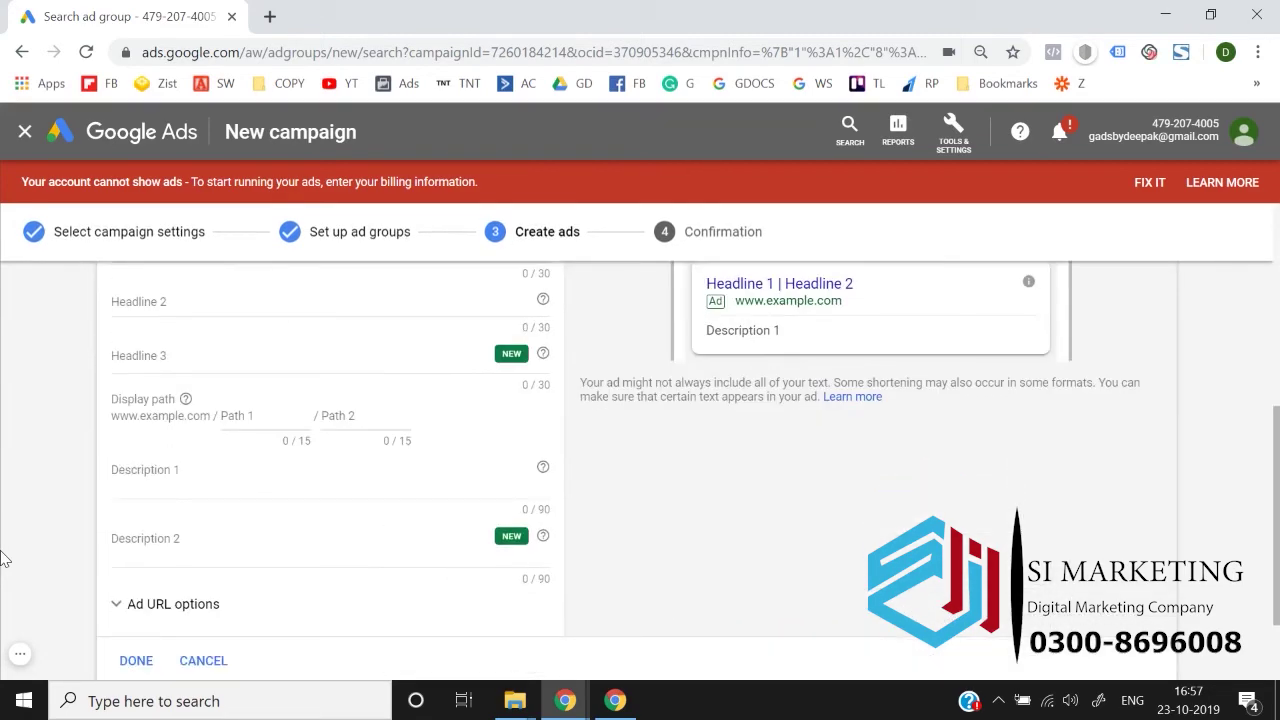
{"action": "scroll", "coordinate": [3, 558], "scroll_direction": "up", "scroll_amount": 4}
{"action": "scroll", "coordinate": [3, 558], "scroll_direction": "down", "scroll_amount": 2}
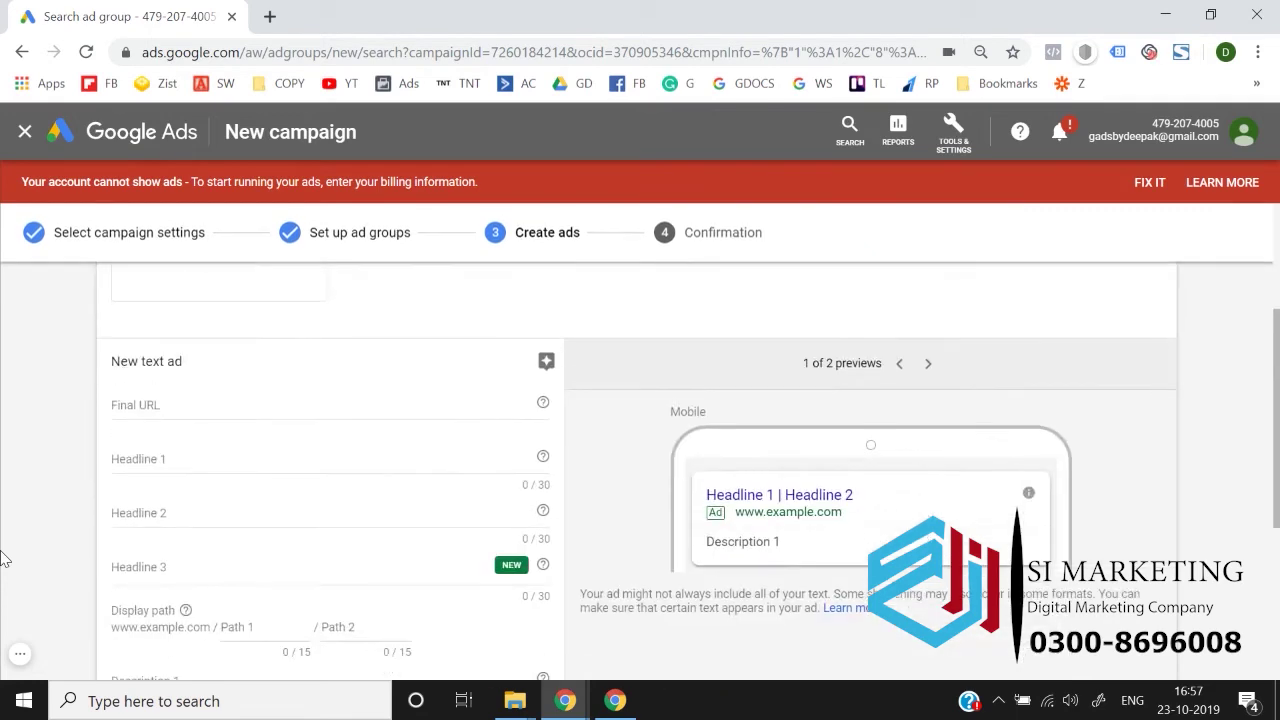
Expand the Ad URL options in the new text ad form.
{"action": "left_click", "coordinate": [181, 398]}
{"action": "left_click", "coordinate": [62, 460]}
{"action": "scroll", "coordinate": [61, 457], "scroll_direction": "down", "scroll_amount": 2}
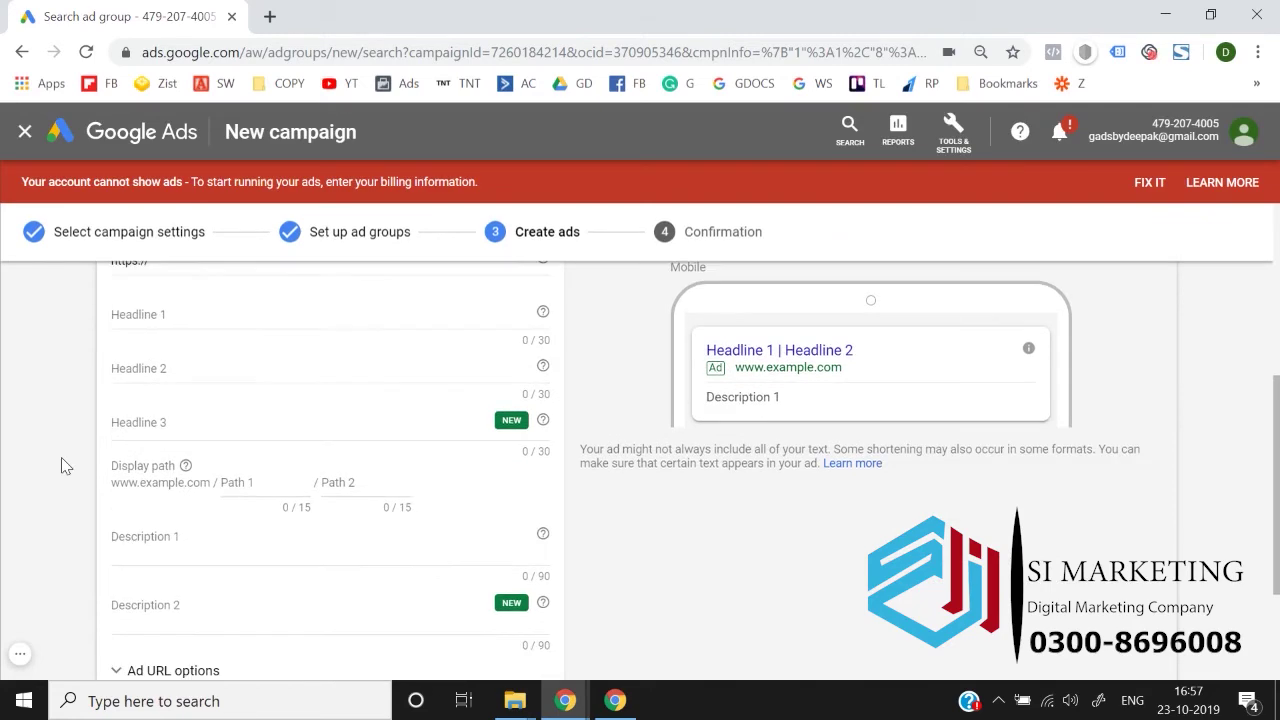
{"action": "scroll", "coordinate": [61, 457], "scroll_direction": "down", "scroll_amount": 2}
{"action": "left_click", "coordinate": [136, 500]}
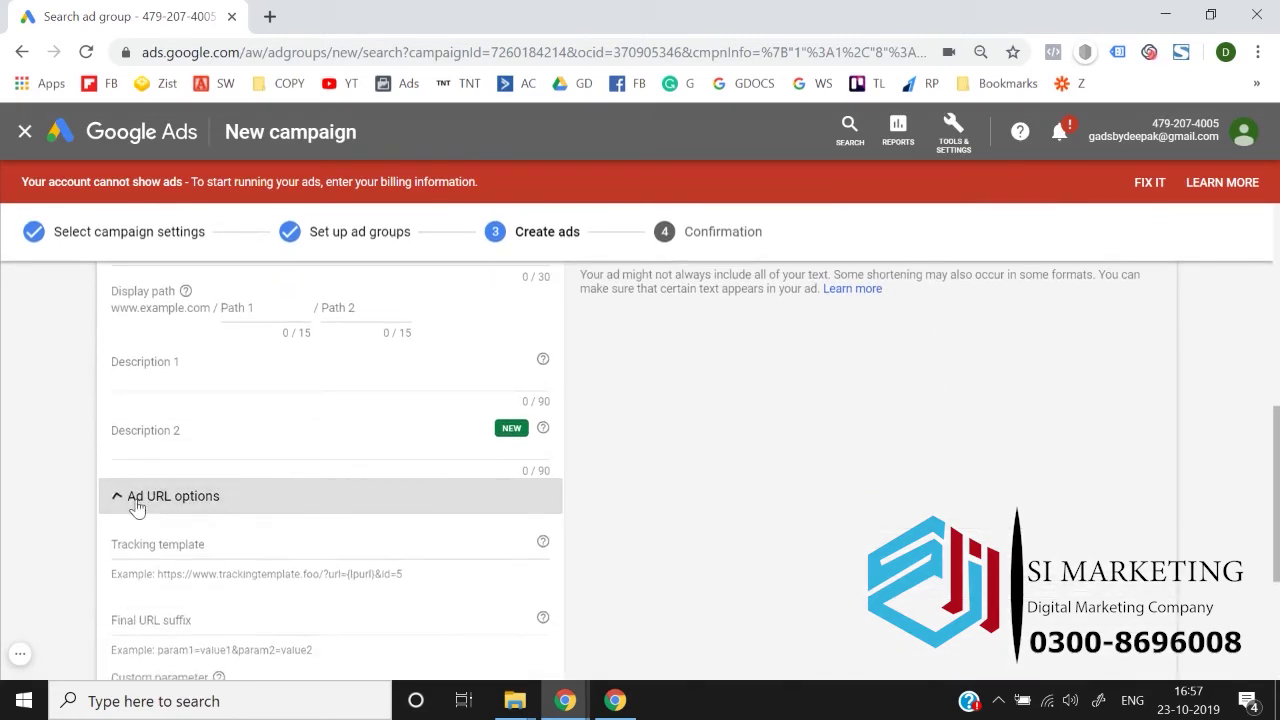
{"action": "scroll", "coordinate": [55, 497], "scroll_direction": "up", "scroll_amount": 5}
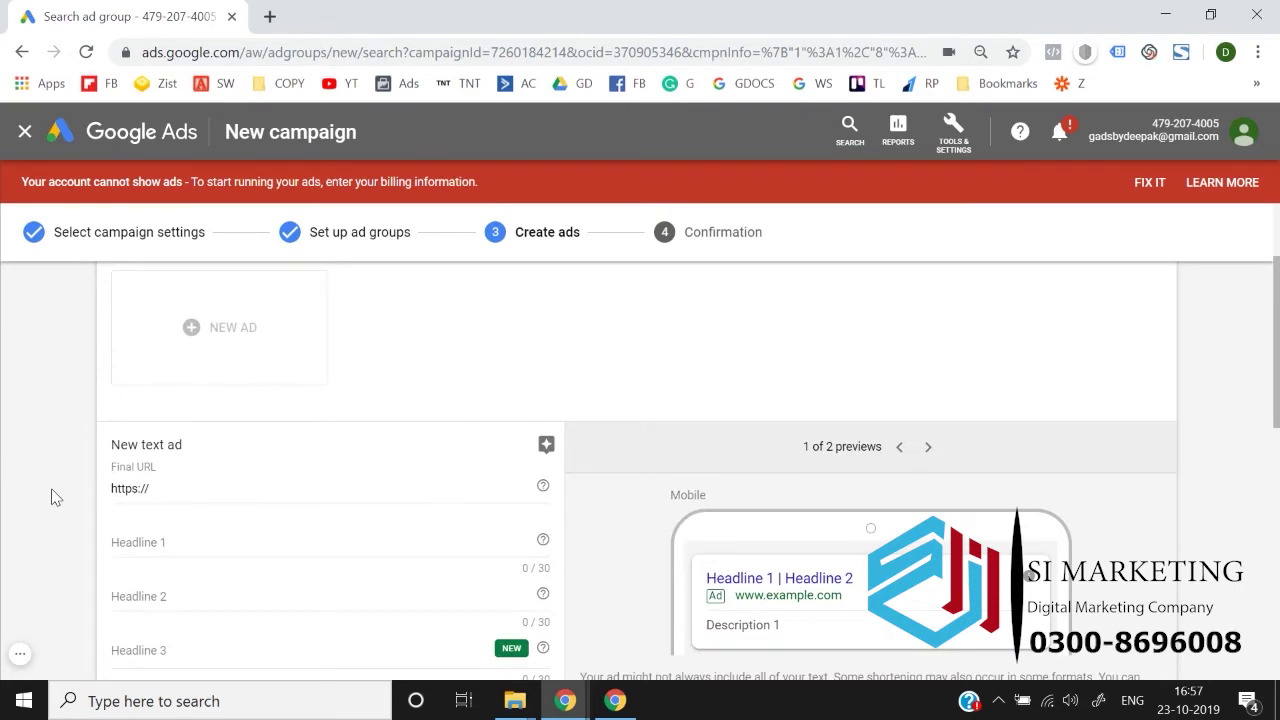
{"action": "scroll", "coordinate": [55, 497], "scroll_direction": "down", "scroll_amount": 1}
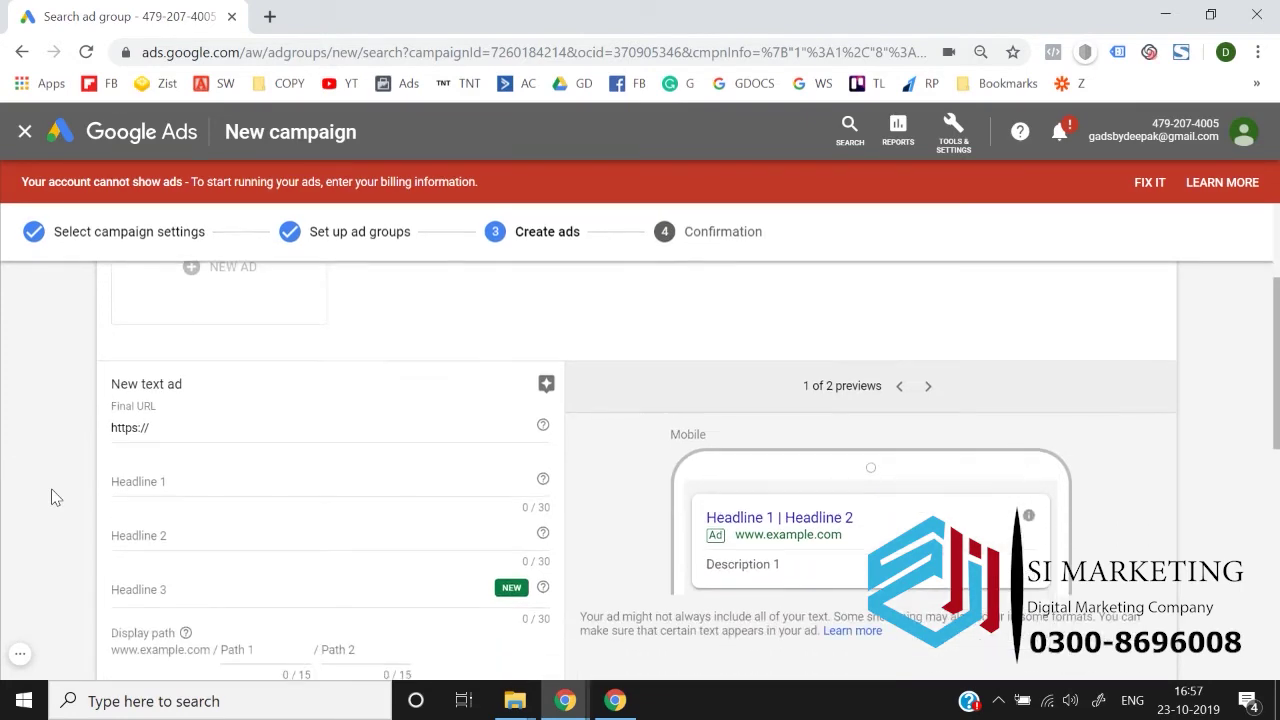
Load deepaksinghmarketing.com in a new Chrome tab.
{"action": "left_click", "coordinate": [270, 18]}
{"action": "type", "text": "deepaksinghmarketing.com"}
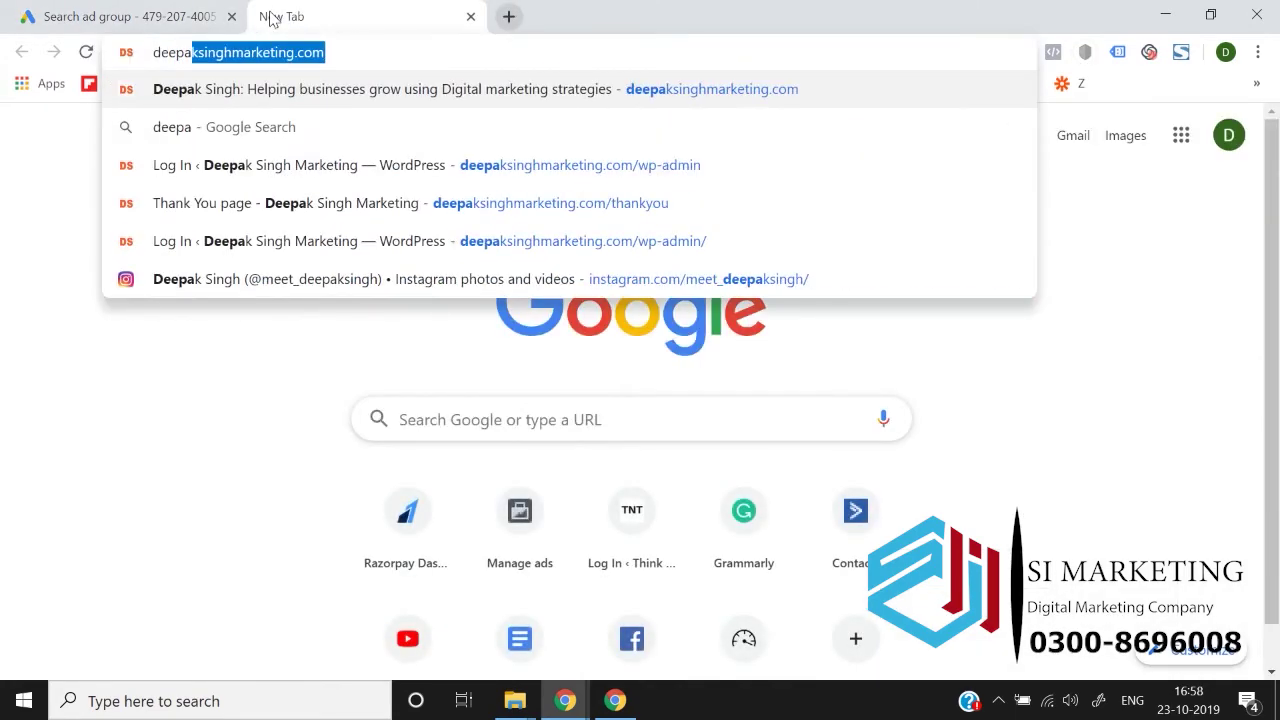
{"action": "key", "text": "ctrl+a"}
{"action": "key", "text": "Return"}
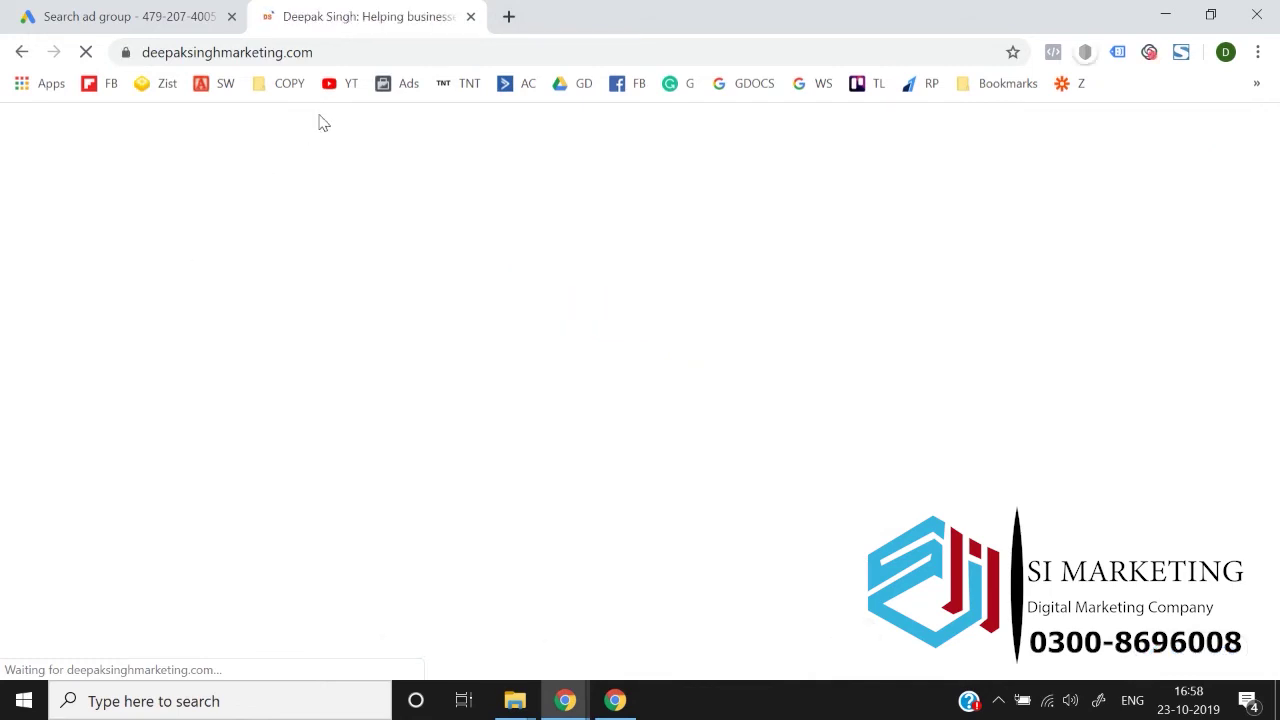
Copy the site's full https address and return to the ad's Final URL field.
{"action": "left_click", "coordinate": [382, 43]}
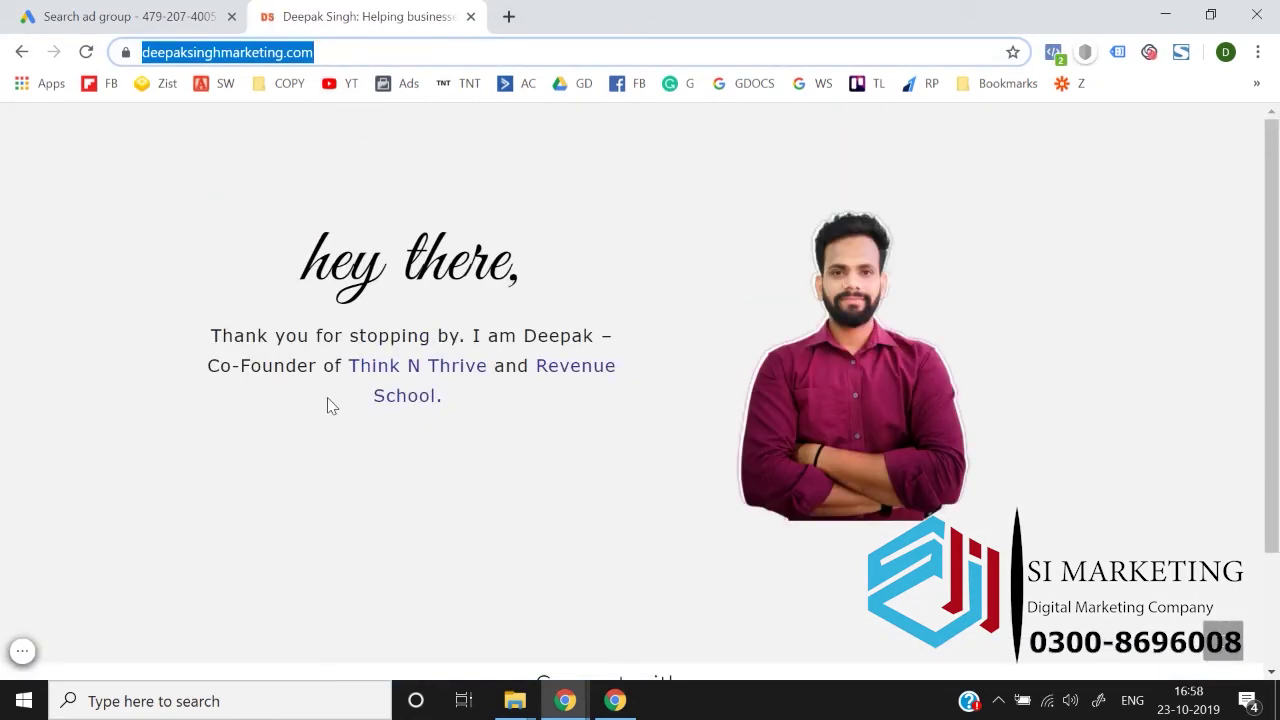
{"action": "left_click", "coordinate": [481, 44]}
{"action": "key", "text": "ctrl+a"}
{"action": "key", "text": "ctrl+c"}
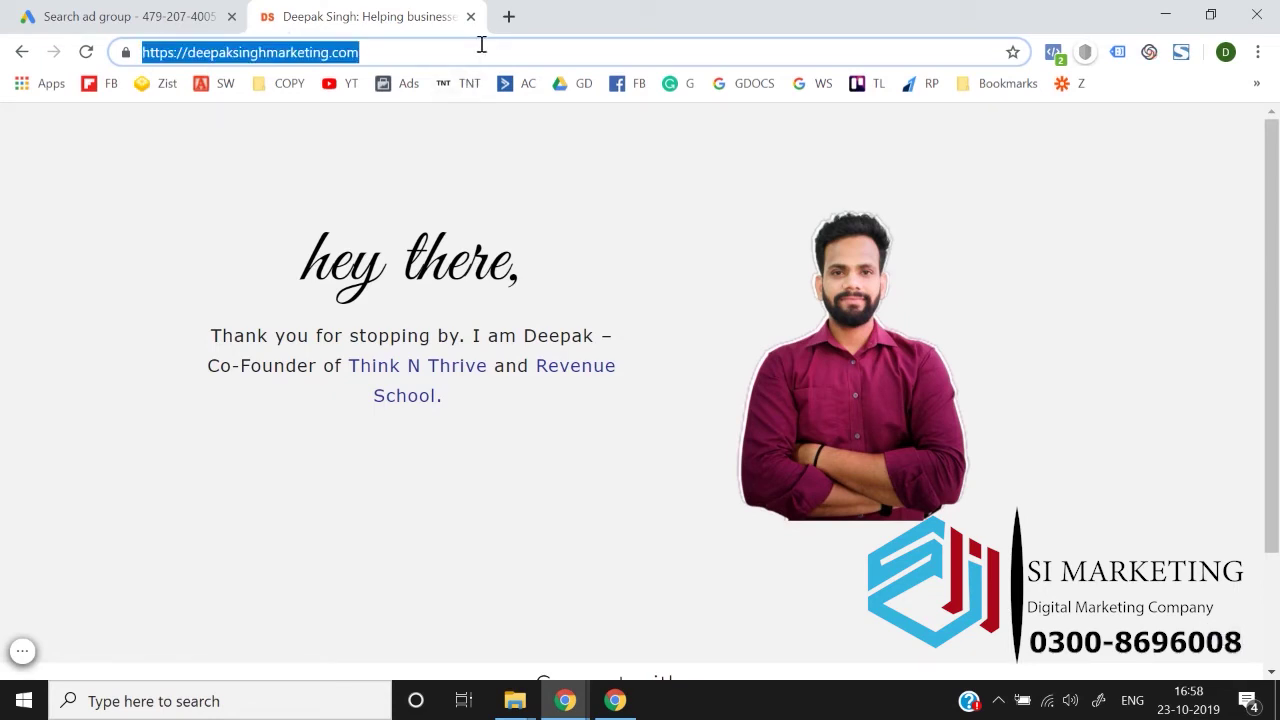
{"action": "left_click", "coordinate": [118, 12]}
{"action": "left_click", "coordinate": [203, 427]}
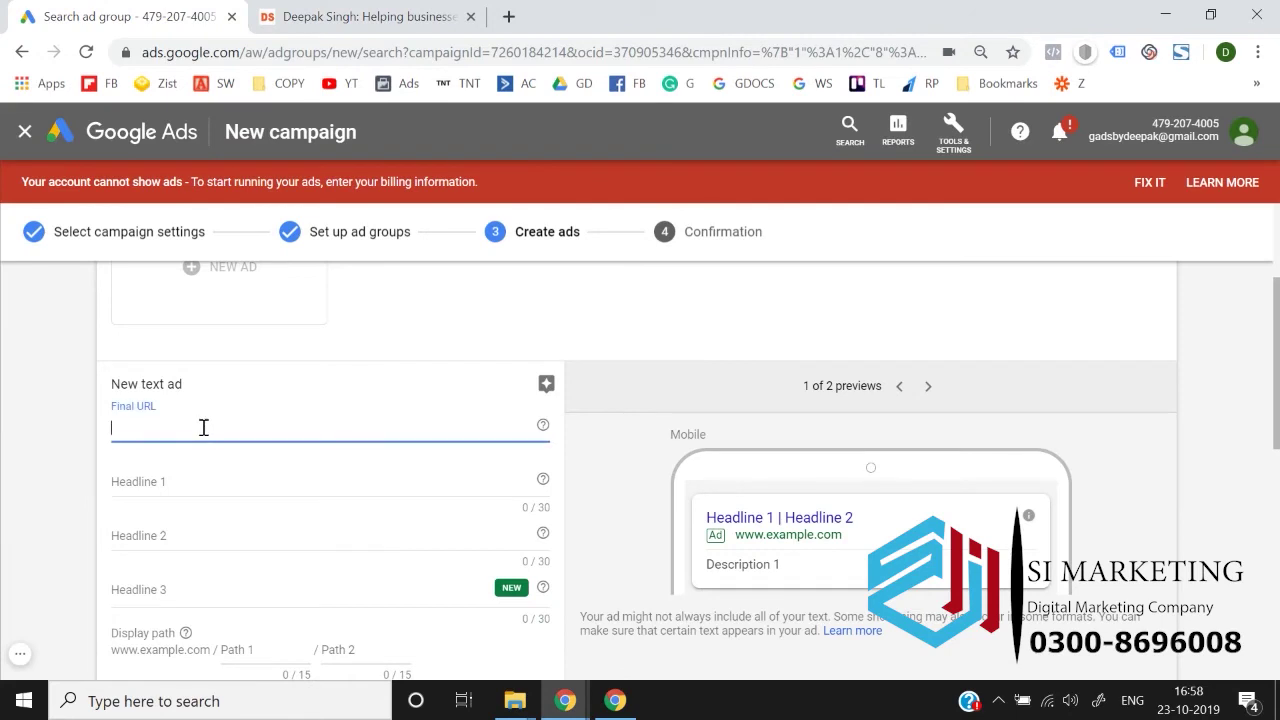
{"action": "key", "text": "ctrl+v"}
{"action": "left_click", "coordinate": [17, 428]}
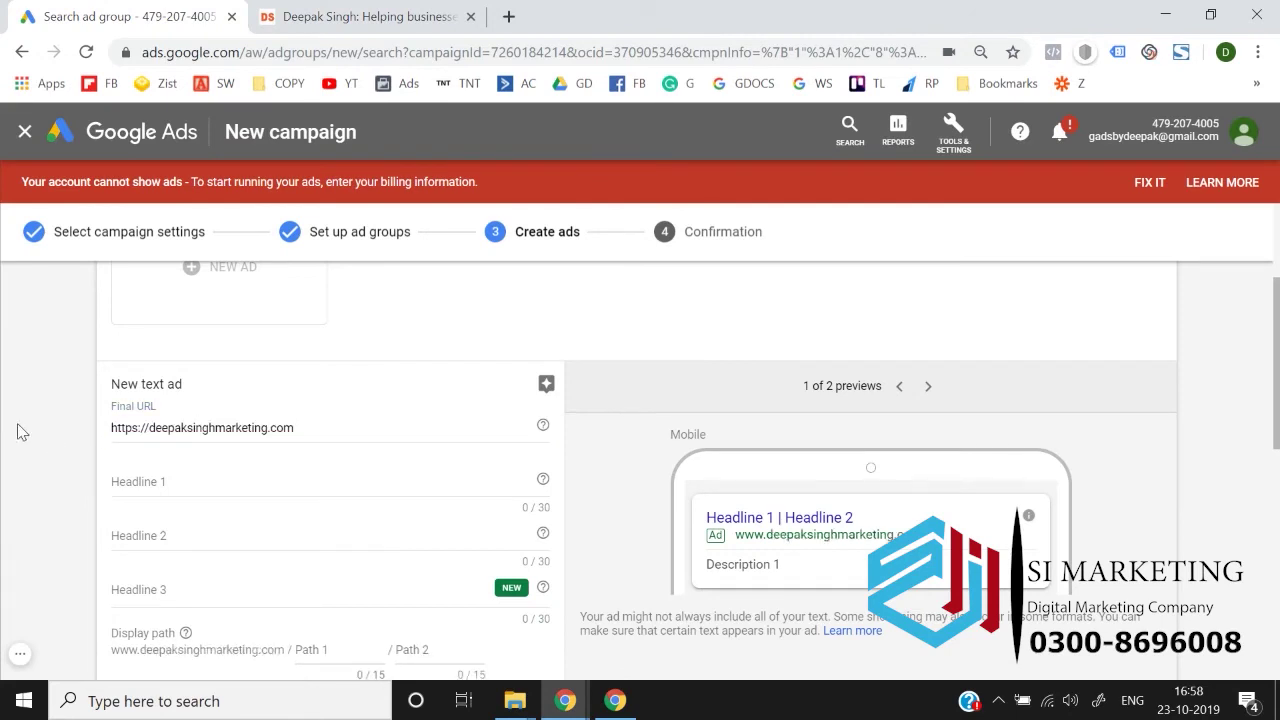
{"action": "scroll", "coordinate": [17, 423], "scroll_direction": "down", "scroll_amount": 1}
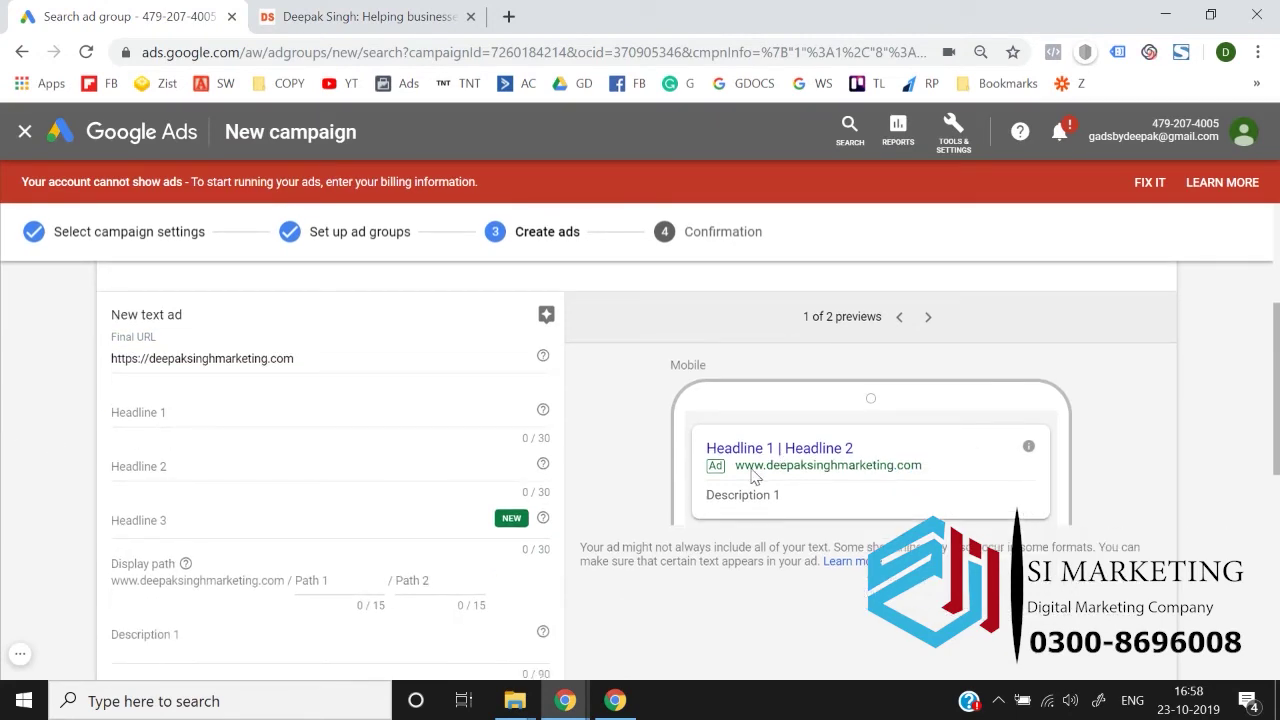
Enter 'Digital Marketing Agency' as Headline 1, fixing a typo.
{"action": "left_click", "coordinate": [139, 414]}
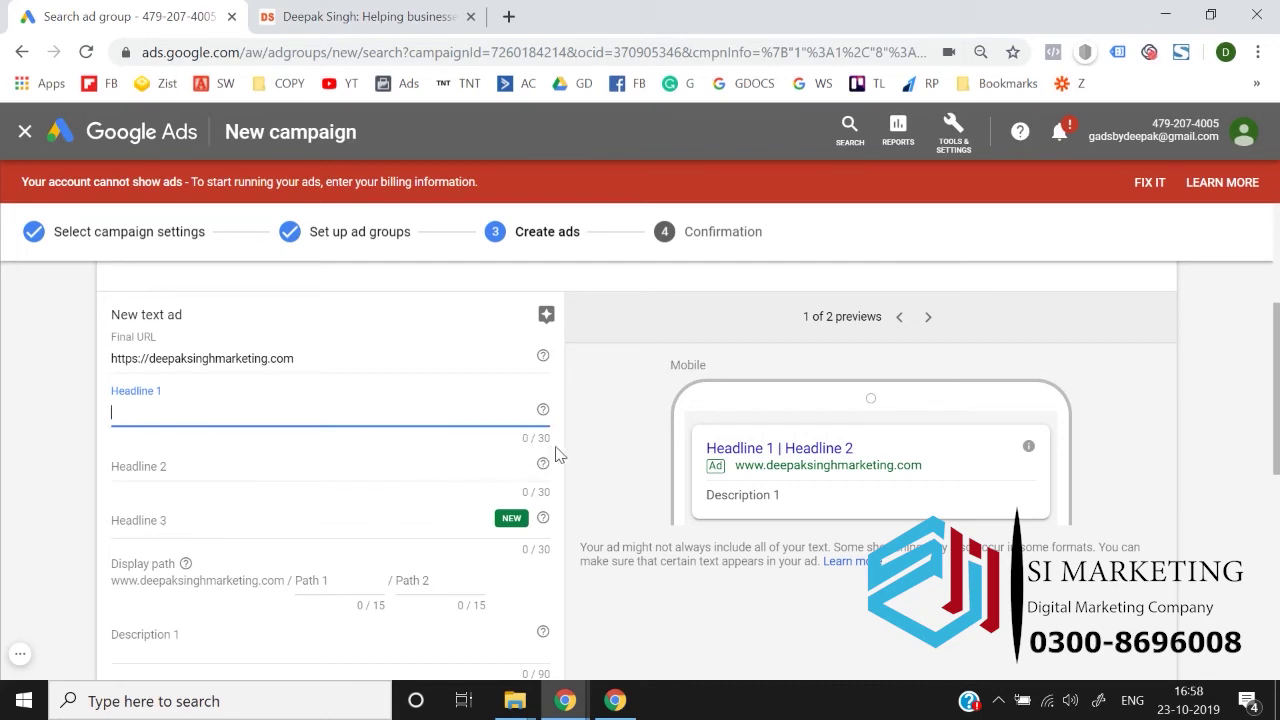
{"action": "left_click_drag", "start_coordinate": [551, 440], "coordinate": [527, 438]}
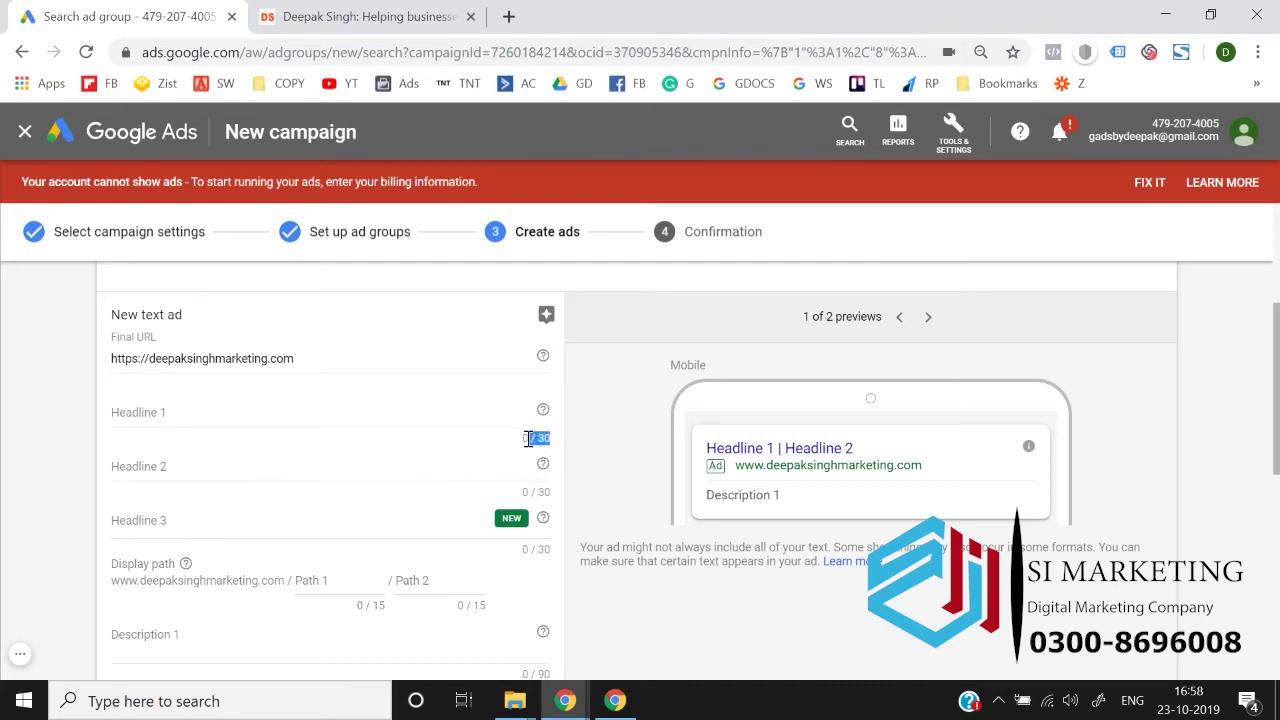
{"action": "left_click", "coordinate": [359, 416]}
{"action": "type", "text": "Digi"}
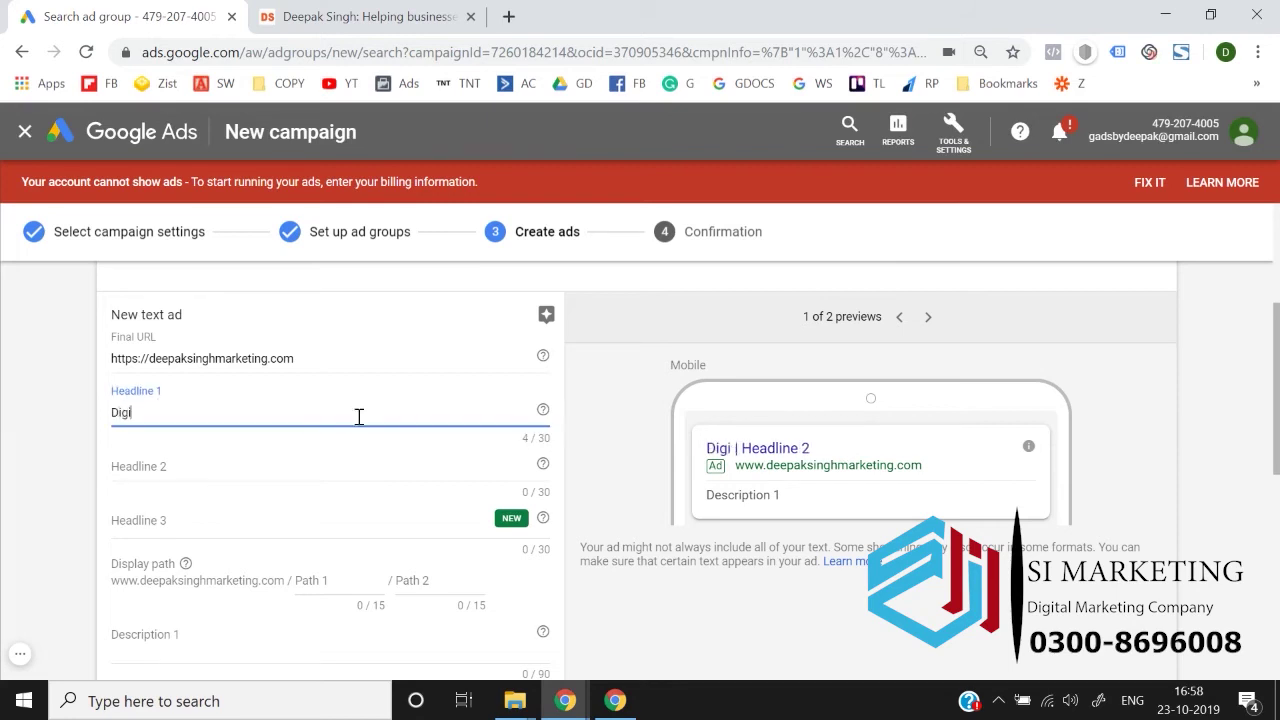
{"action": "type", "text": "tal Marketing Agency"}
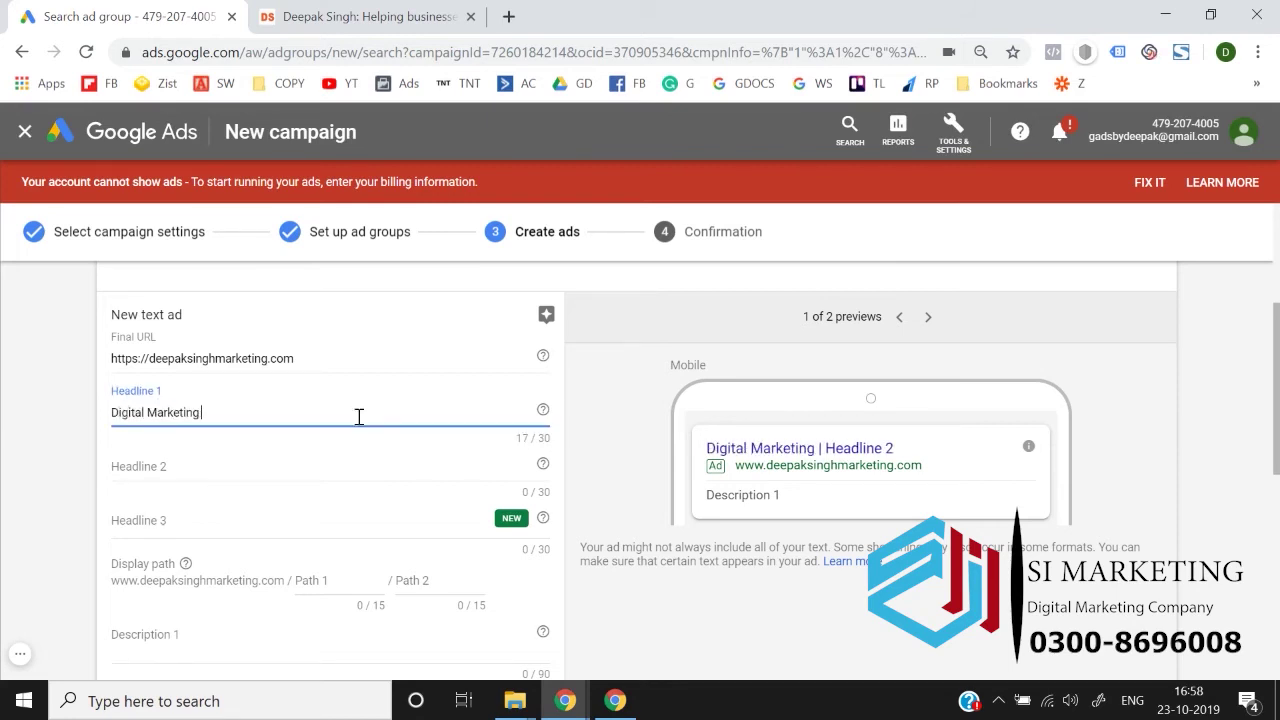
{"action": "key", "text": "BackSpace"}
{"action": "type", "text": "t"}
{"action": "key", "text": "BackSpace"}
{"action": "type", "text": "y"}
{"action": "left_click", "coordinate": [4, 433]}
Review the mobile ad preview, highlighting its display URL.
{"action": "scroll", "coordinate": [4, 433], "scroll_direction": "up", "scroll_amount": 3}
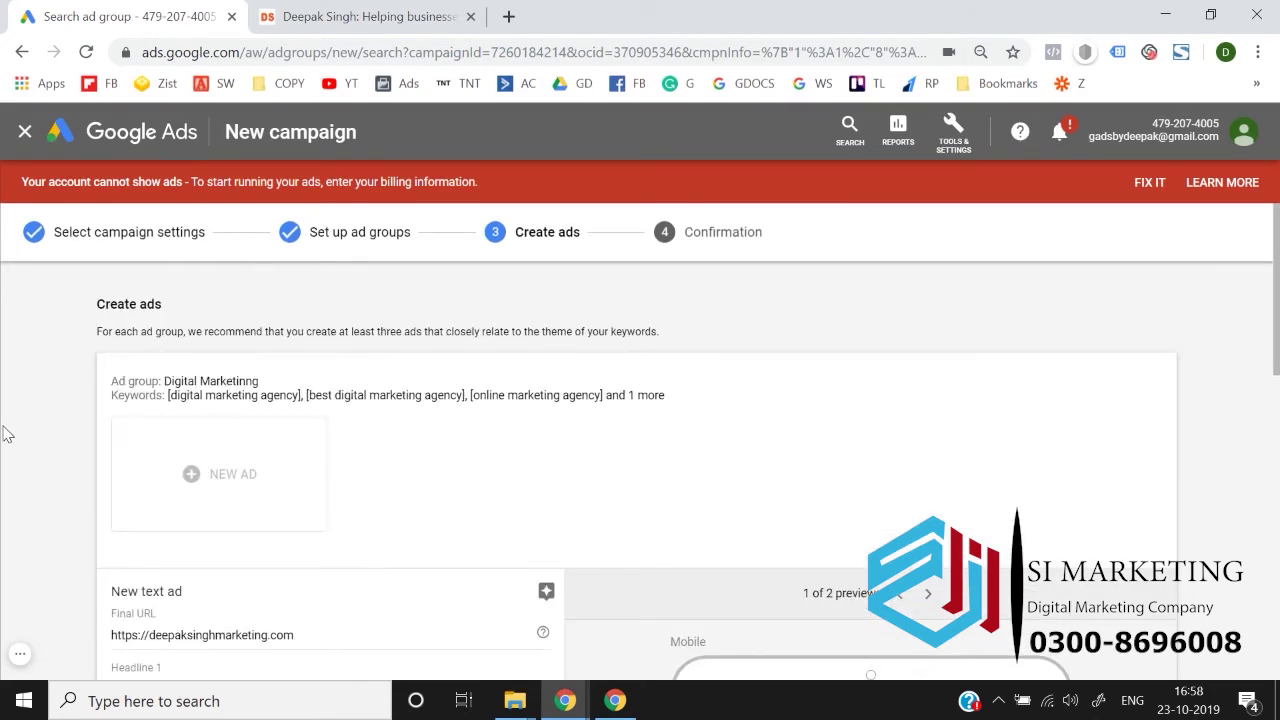
{"action": "scroll", "coordinate": [4, 433], "scroll_direction": "down", "scroll_amount": 4}
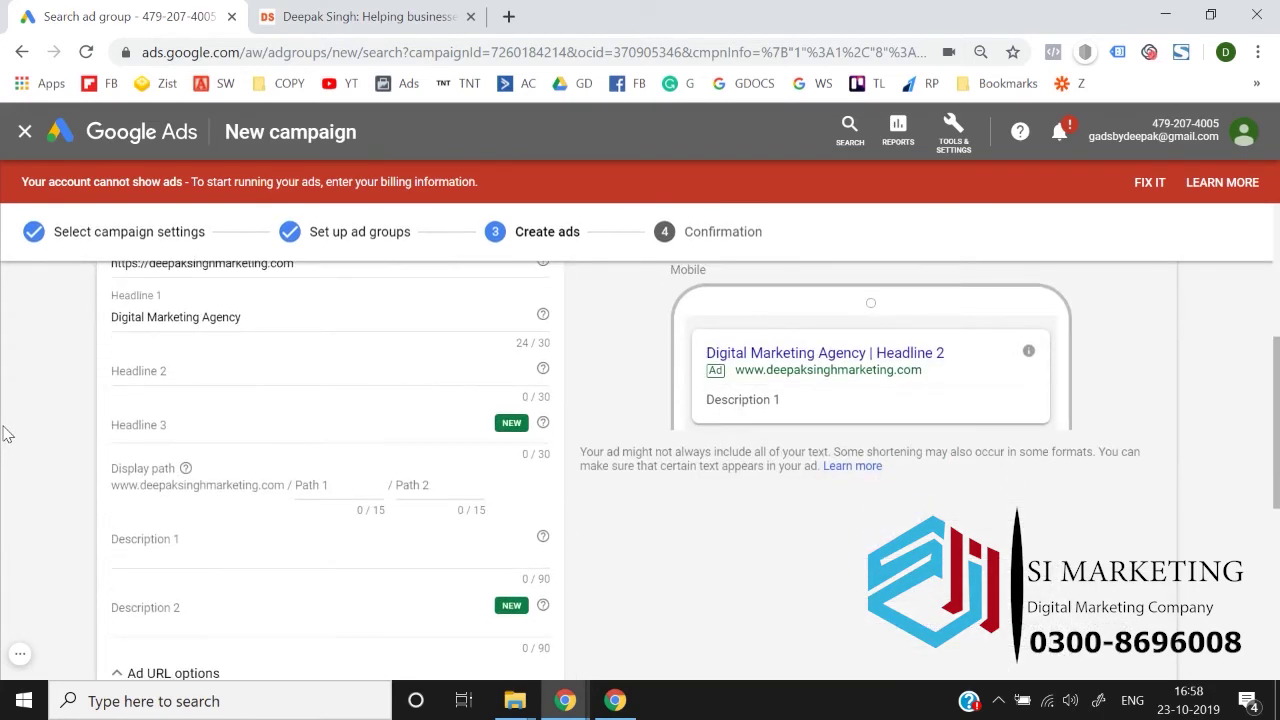
{"action": "scroll", "coordinate": [4, 433], "scroll_direction": "up", "scroll_amount": 1}
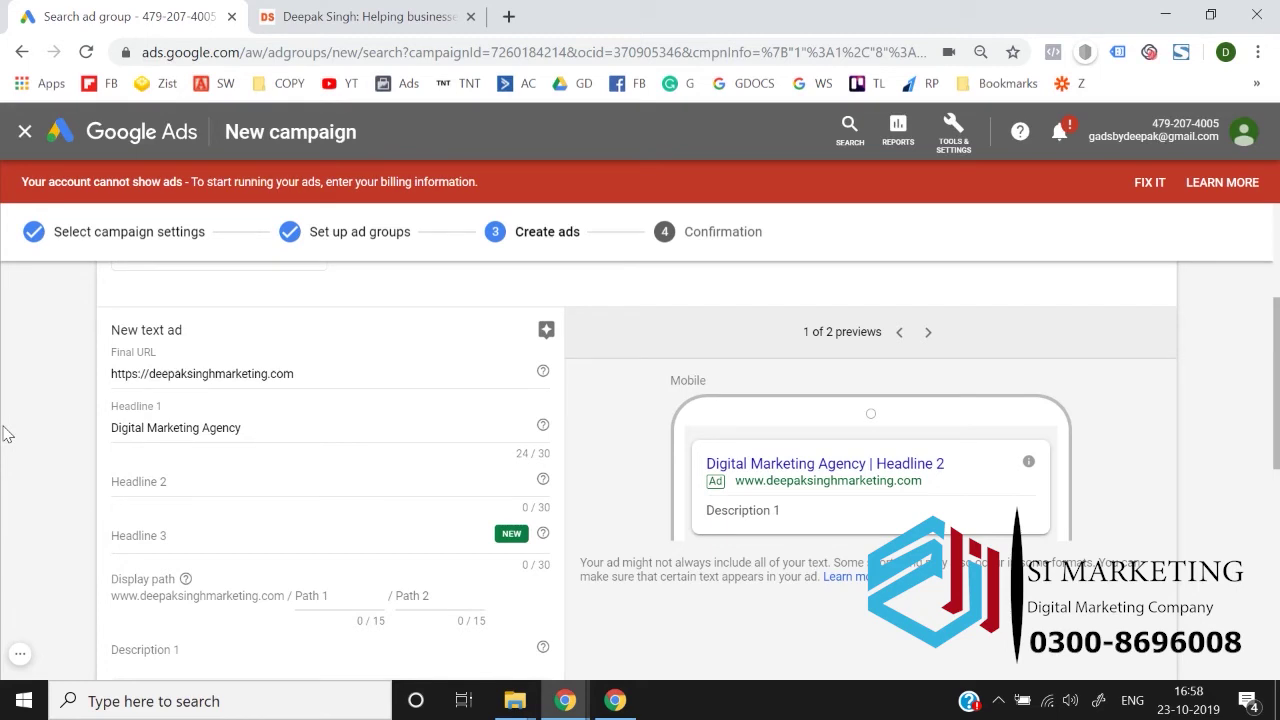
{"action": "scroll", "coordinate": [12, 425], "scroll_direction": "down", "scroll_amount": 1}
{"action": "scroll", "coordinate": [95, 383], "scroll_direction": "up", "scroll_amount": 1}
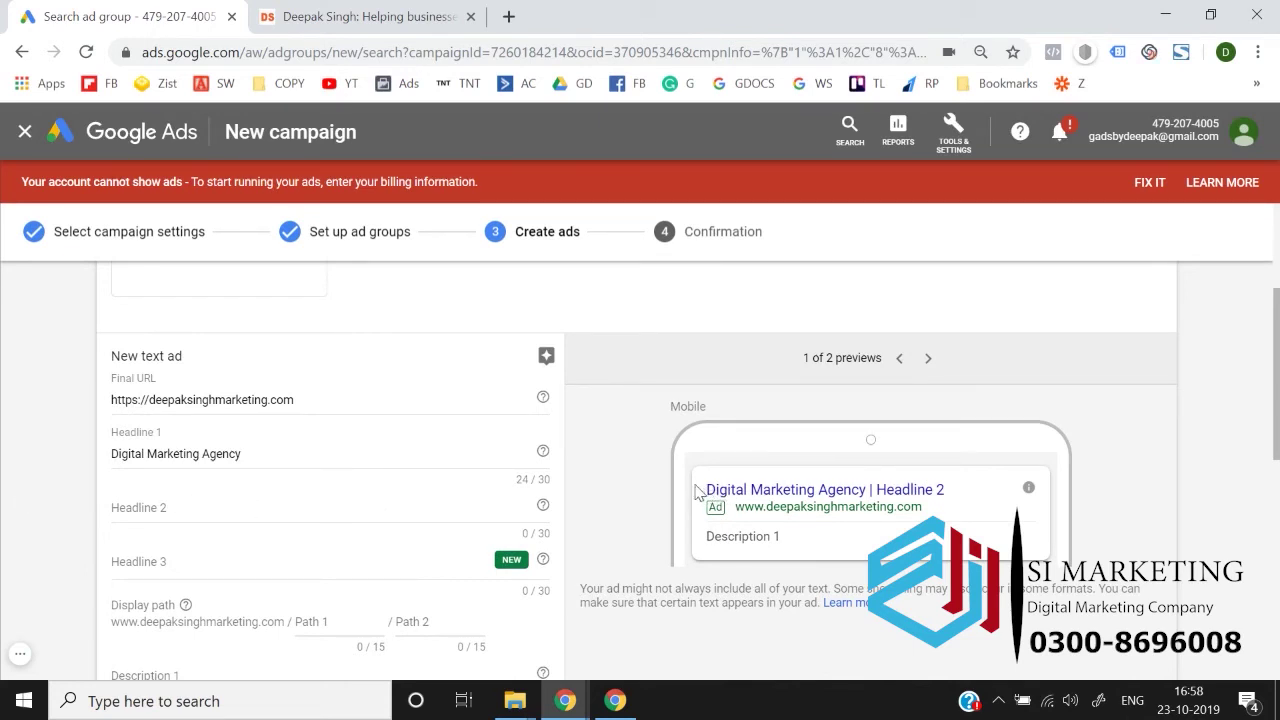
{"action": "left_click_drag", "start_coordinate": [698, 500], "coordinate": [855, 510]}
{"action": "left_click", "coordinate": [855, 508]}
Enter 'Double Your Revenue' as Headline 2.
{"action": "left_click", "coordinate": [164, 527]}
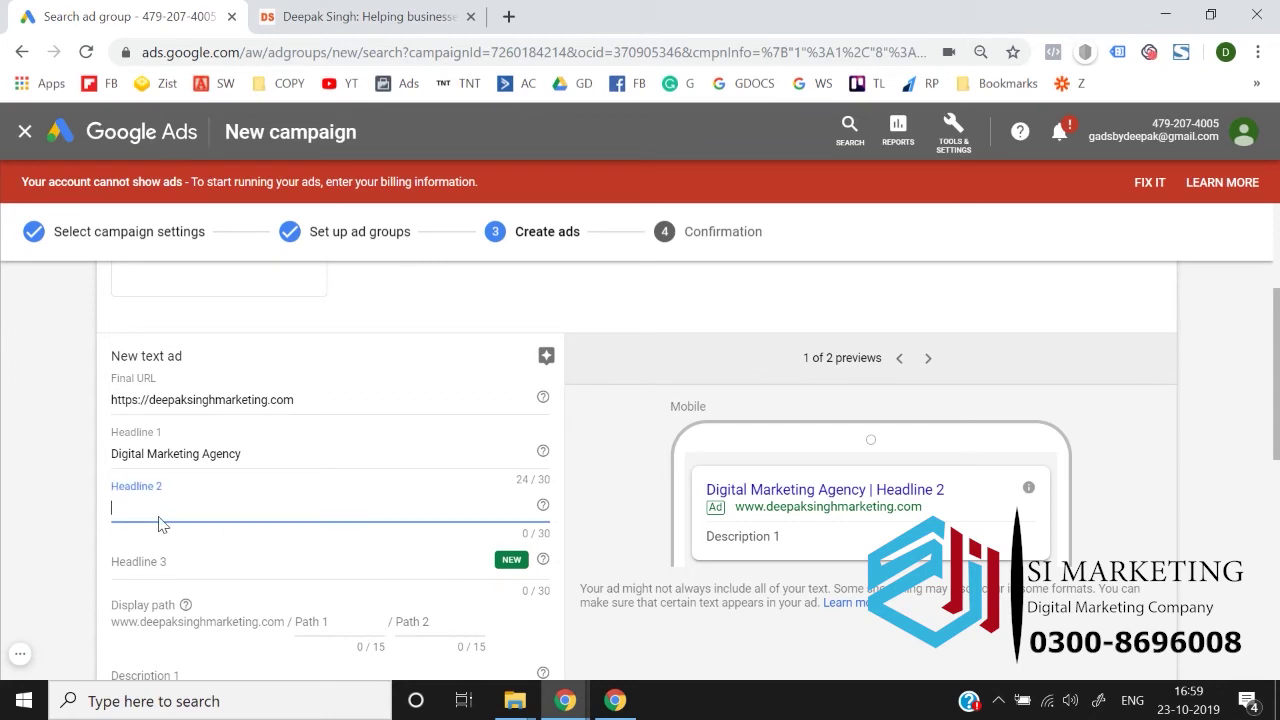
{"action": "type", "text": "Double Your Revenue"}
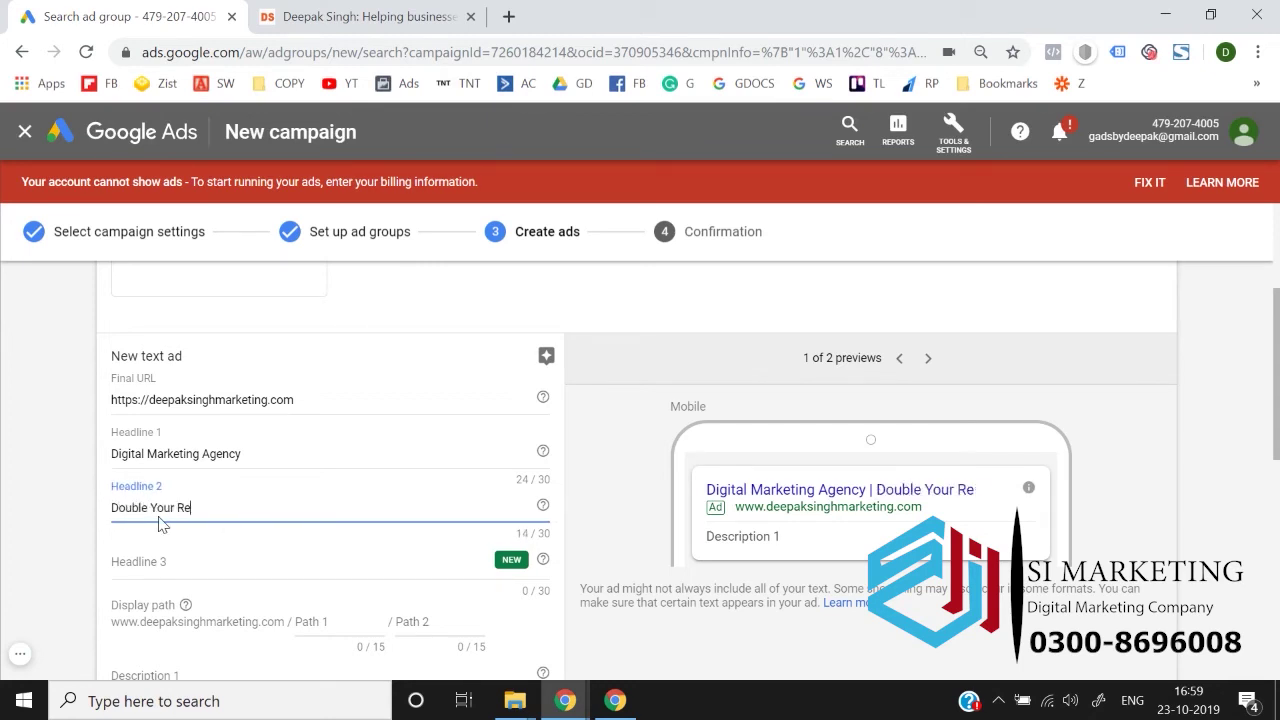
{"action": "left_click", "coordinate": [29, 510]}
{"action": "scroll", "coordinate": [29, 510], "scroll_direction": "down", "scroll_amount": 1}
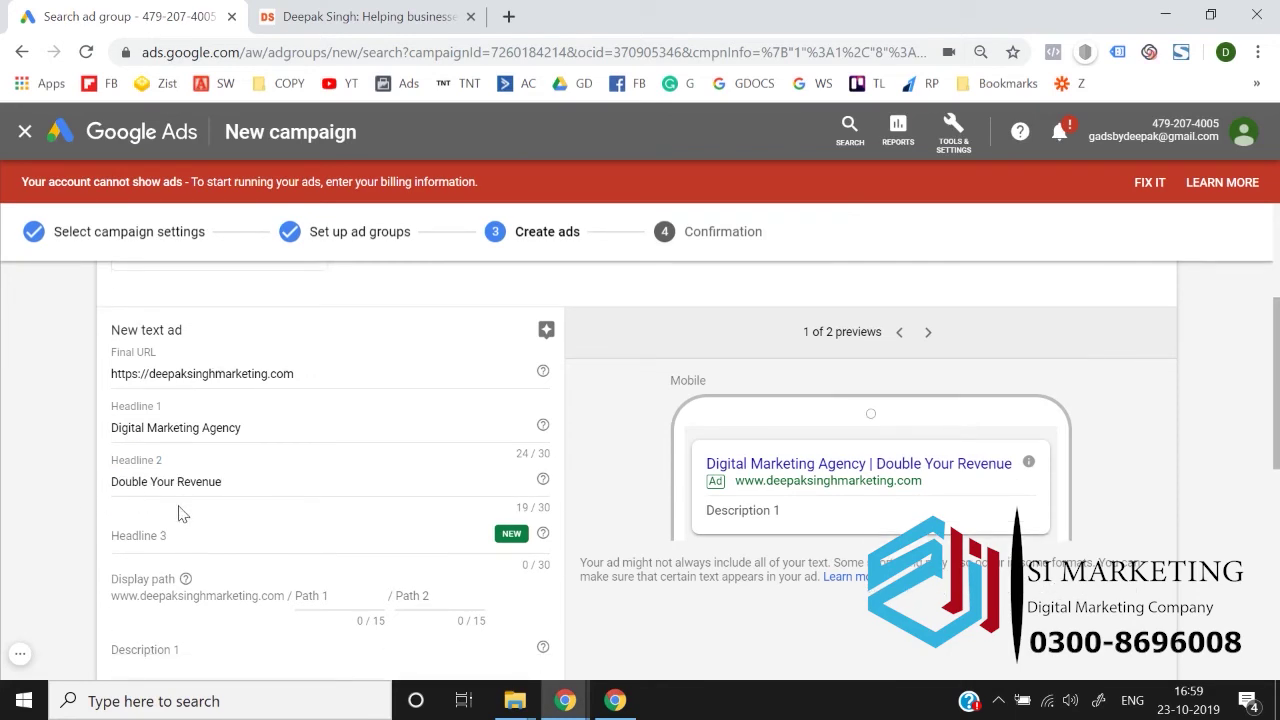
Enter 'Deepak Singh' as Headline 3 and locate the Display path fields.
{"action": "left_click", "coordinate": [174, 550]}
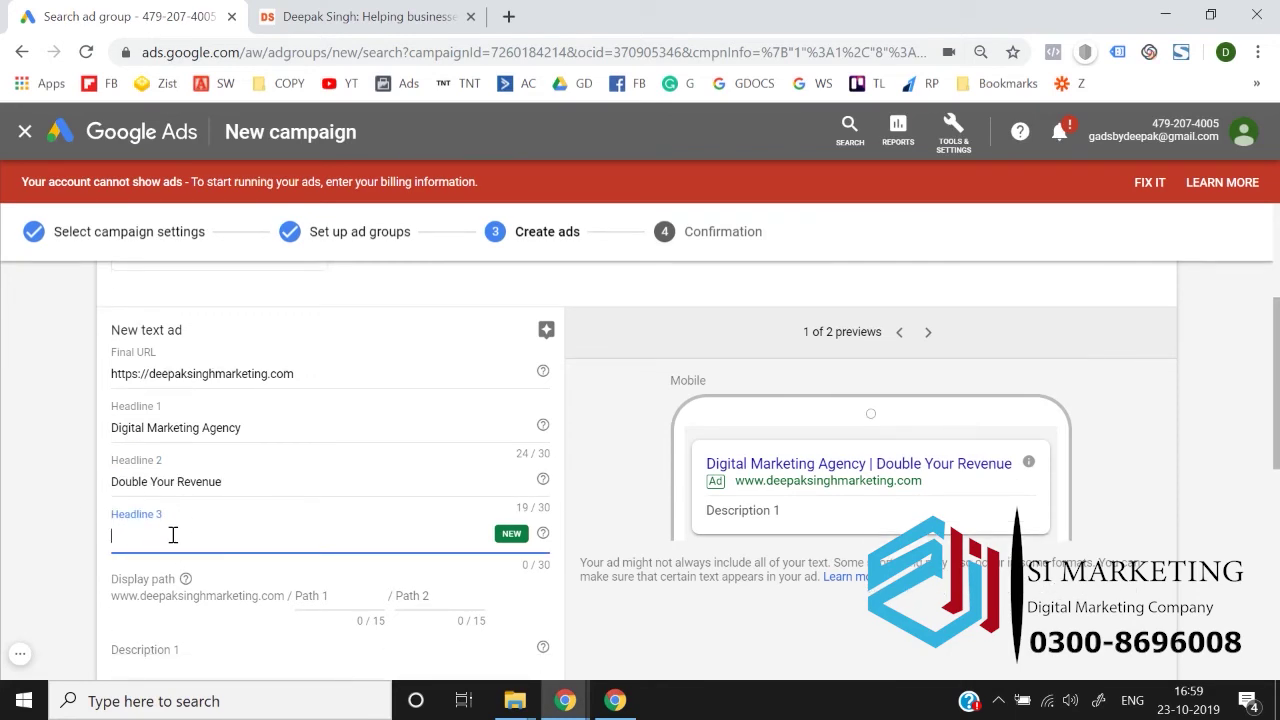
{"action": "type", "text": "Deepa"}
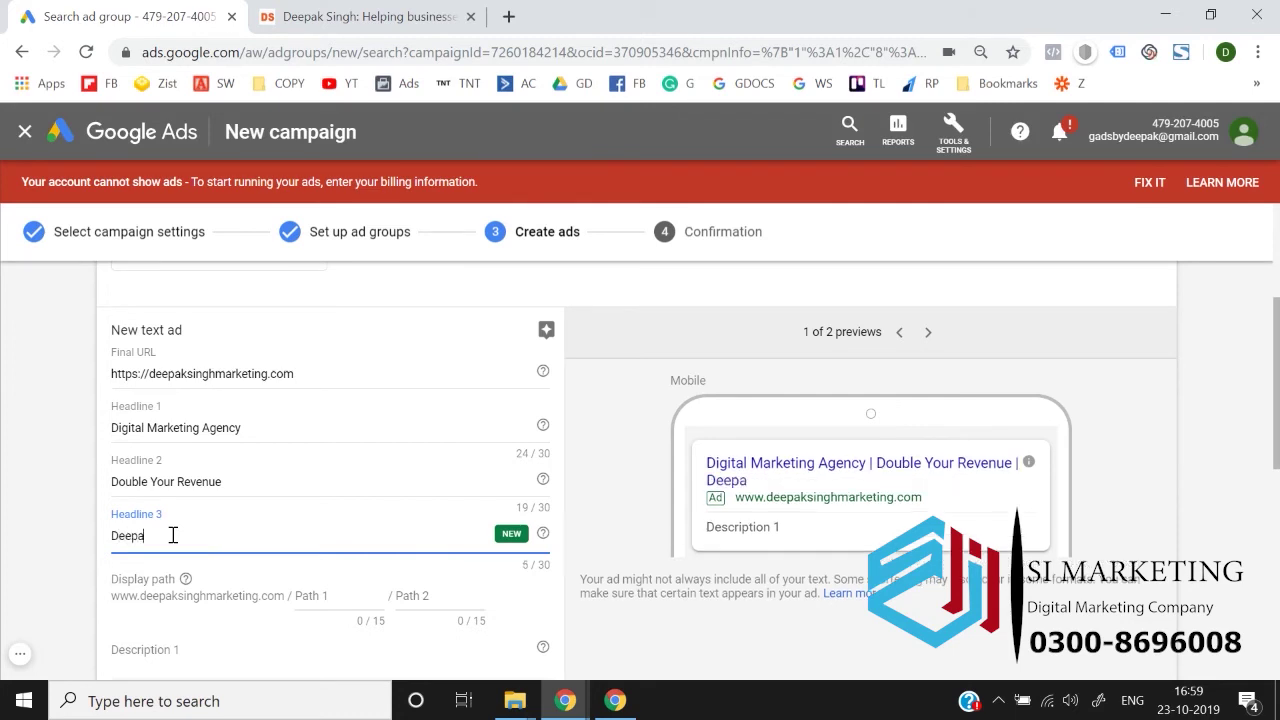
{"action": "type", "text": "k Singh"}
{"action": "left_click", "coordinate": [6, 538]}
{"action": "scroll", "coordinate": [6, 538], "scroll_direction": "down", "scroll_amount": 1}
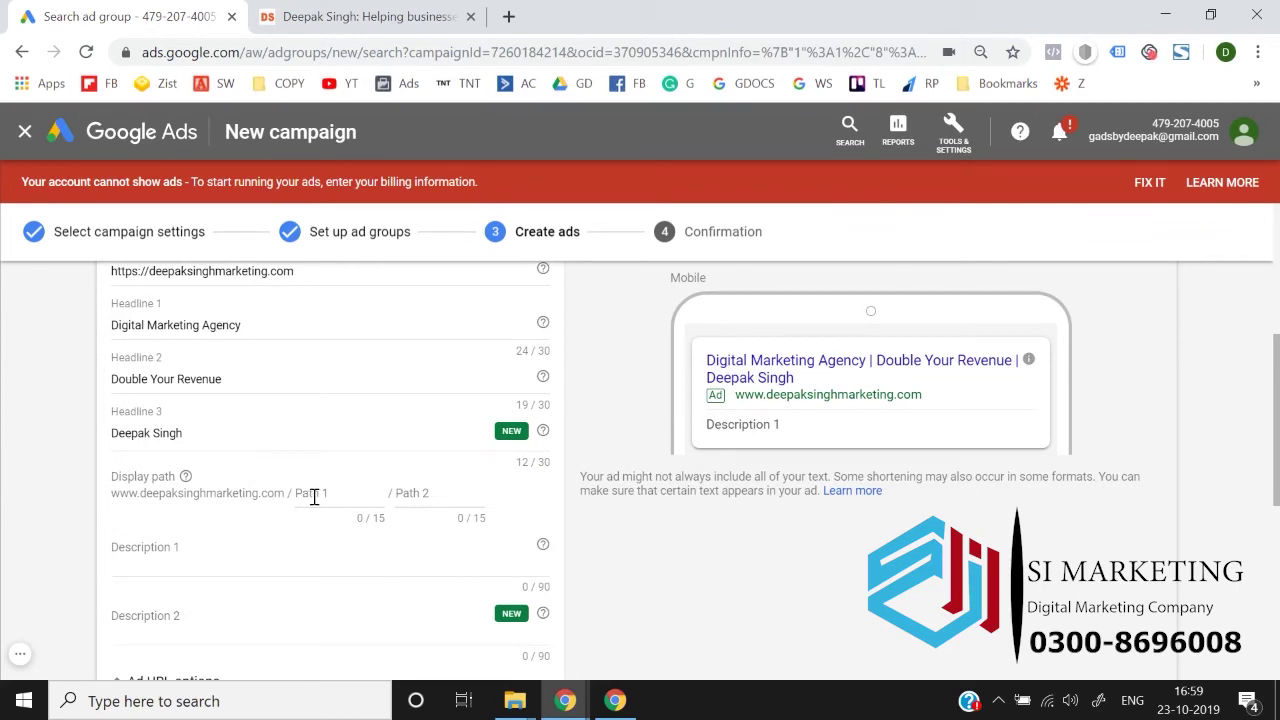
{"action": "scroll", "coordinate": [314, 496], "scroll_direction": "up", "scroll_amount": 1}
{"action": "scroll", "coordinate": [65, 433], "scroll_direction": "down", "scroll_amount": 1}
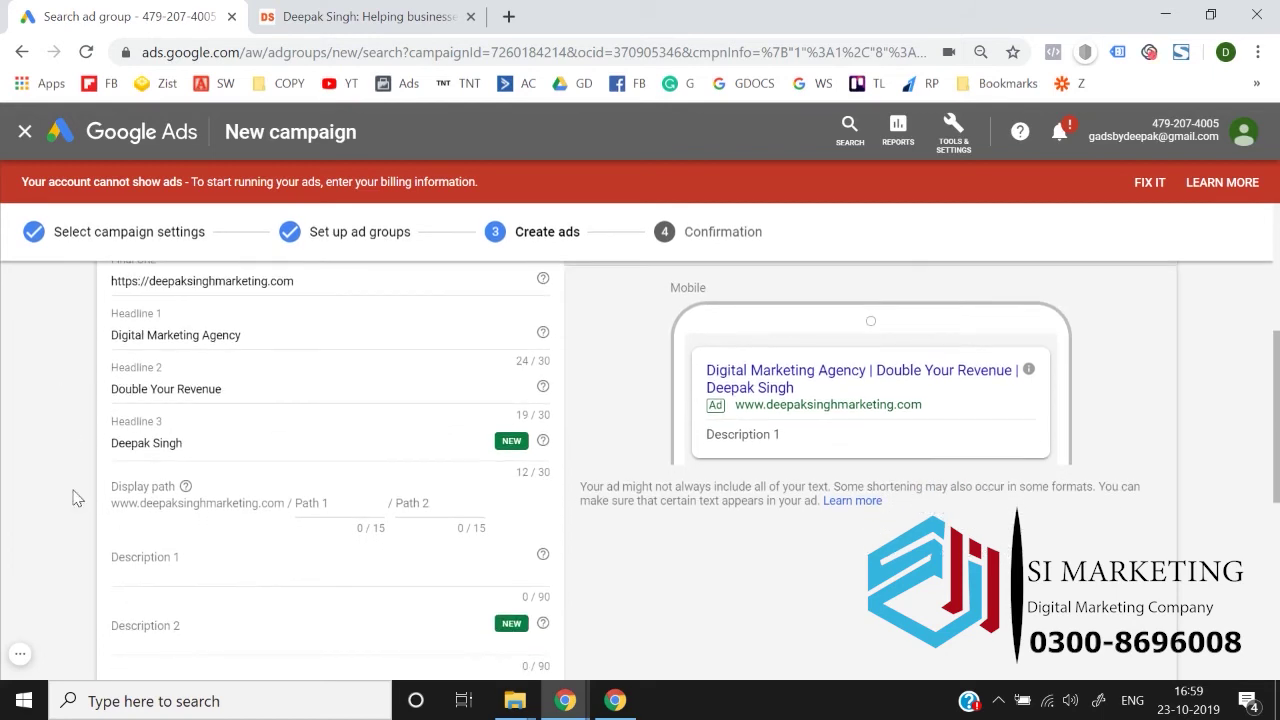
{"action": "left_click_drag", "start_coordinate": [125, 487], "coordinate": [175, 490]}
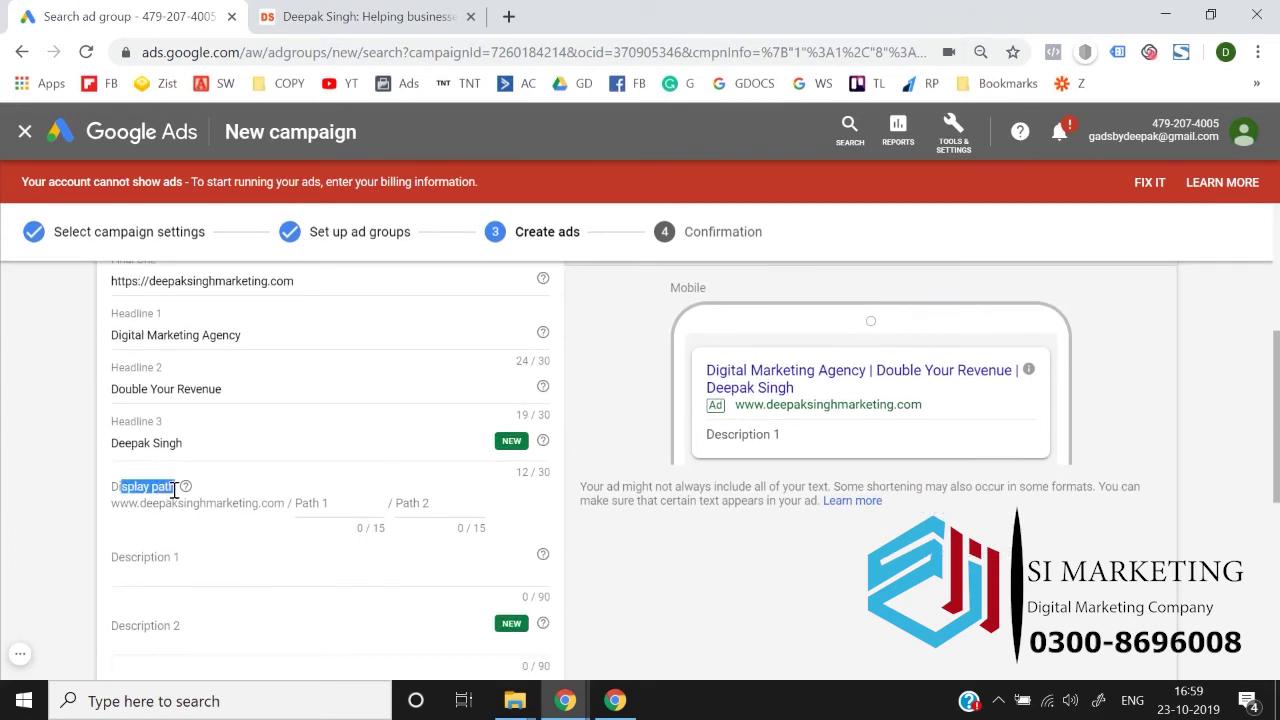
Search Google for 'interior decorator' in a new tab.
{"action": "left_click", "coordinate": [508, 16]}
{"action": "type", "text": "interior "}
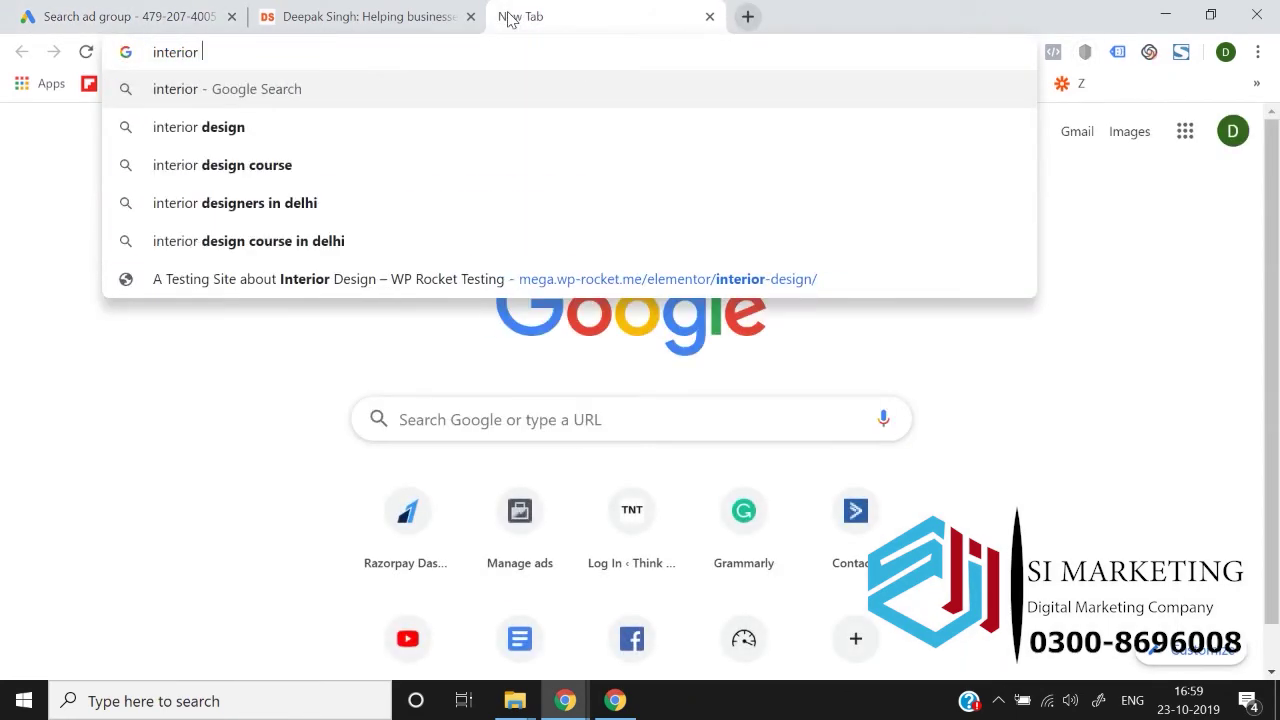
{"action": "type", "text": "decorator"}
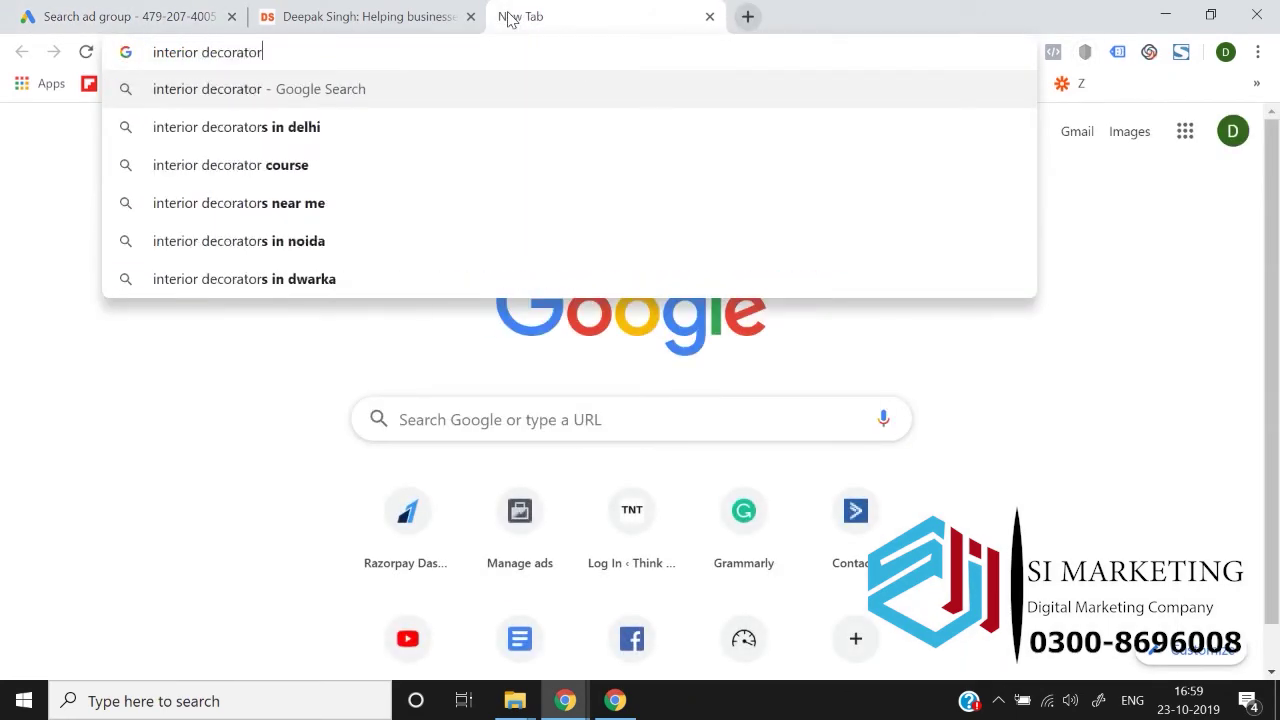
{"action": "key", "text": "Return"}
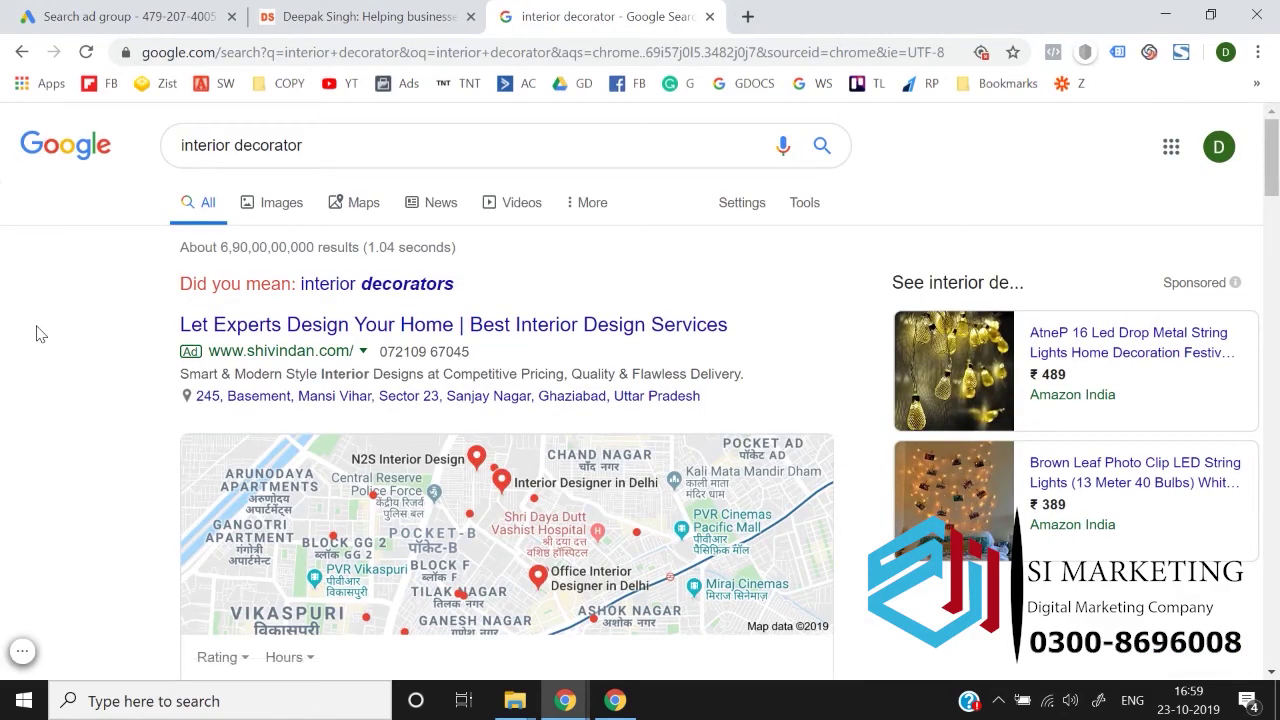
Open the wool pompons ad's link from the results in a new tab.
{"action": "scroll", "coordinate": [40, 333], "scroll_direction": "down", "scroll_amount": 10}
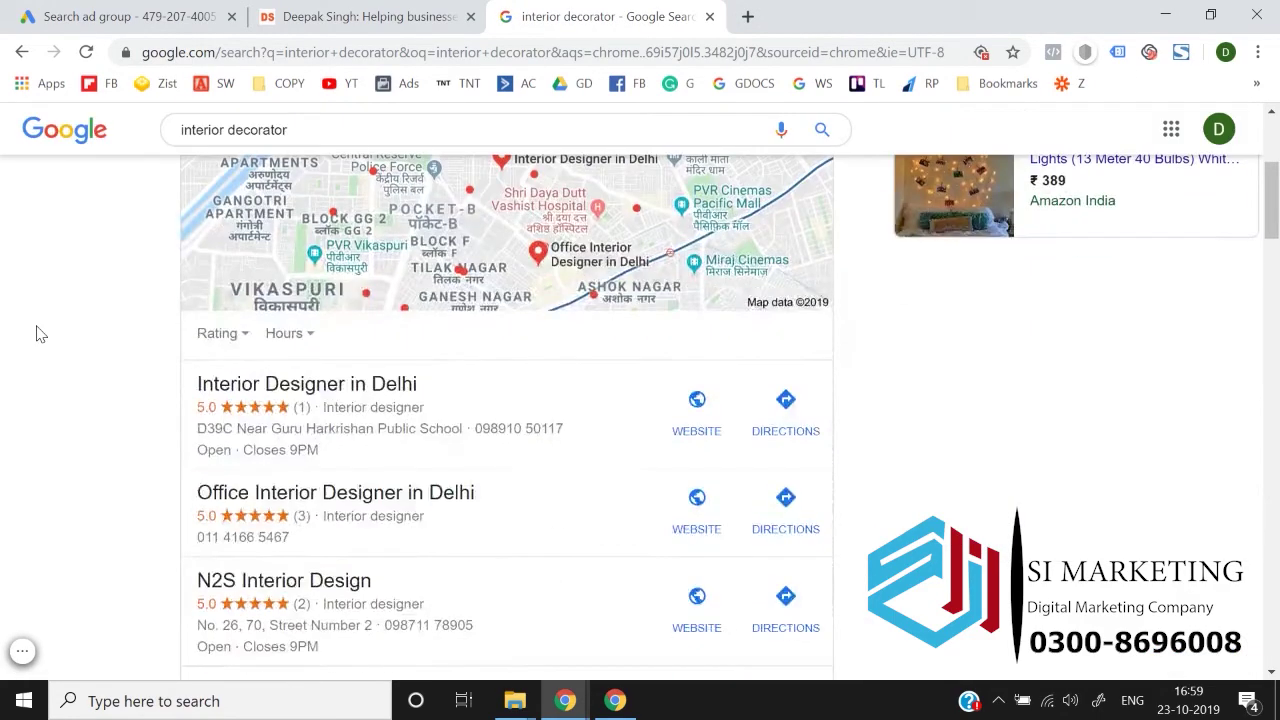
{"action": "scroll", "coordinate": [40, 333], "scroll_direction": "down", "scroll_amount": 10}
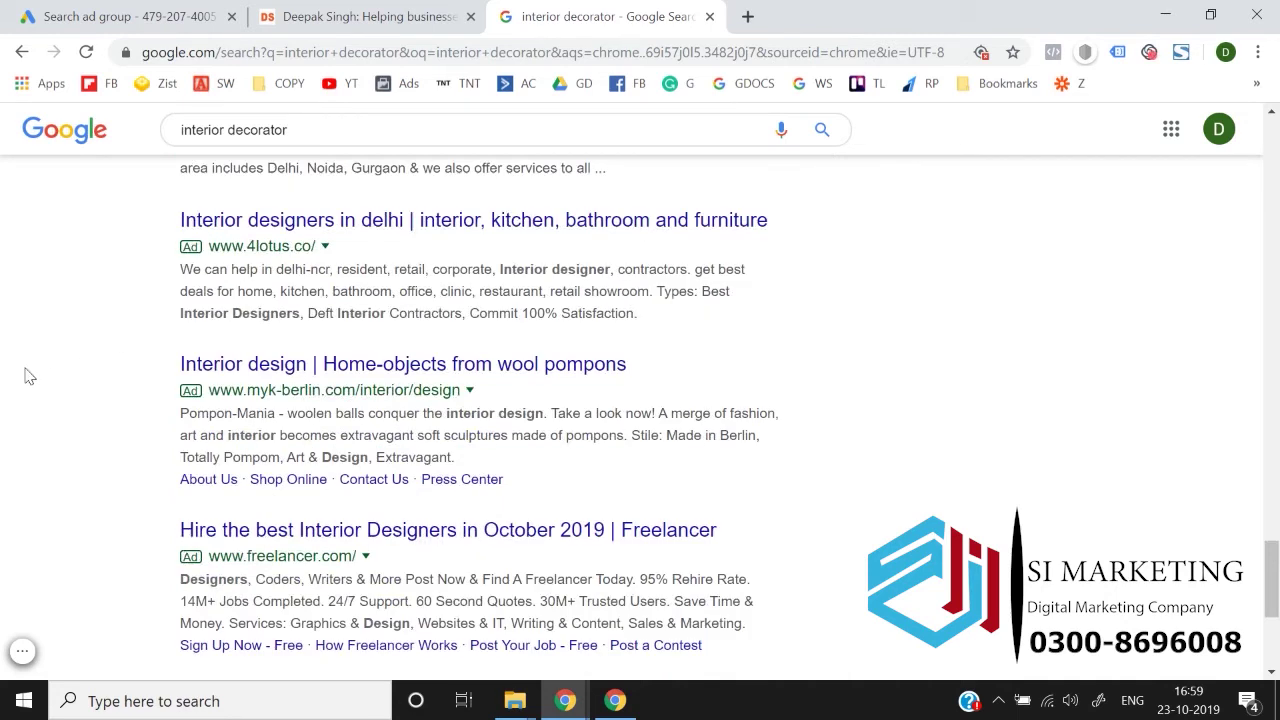
{"action": "scroll", "coordinate": [50, 372], "scroll_direction": "down", "scroll_amount": 1}
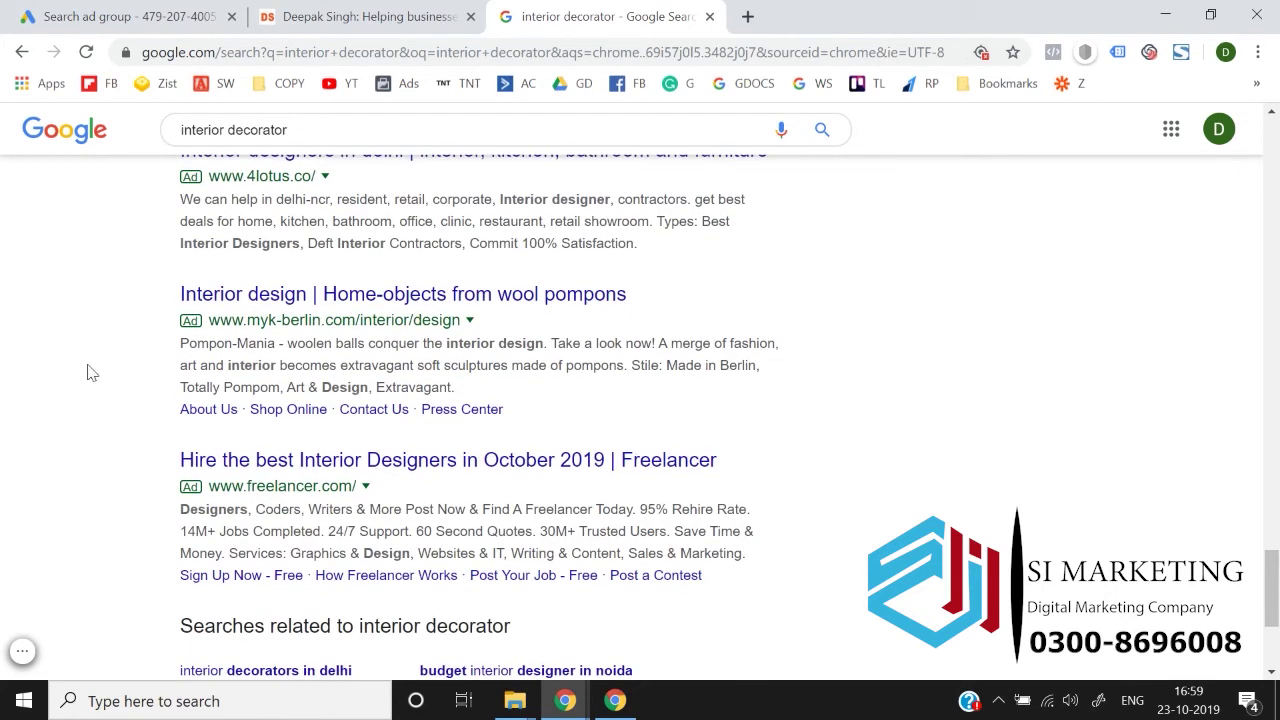
{"action": "right_click", "coordinate": [281, 306]}
{"action": "left_click", "coordinate": [300, 318]}
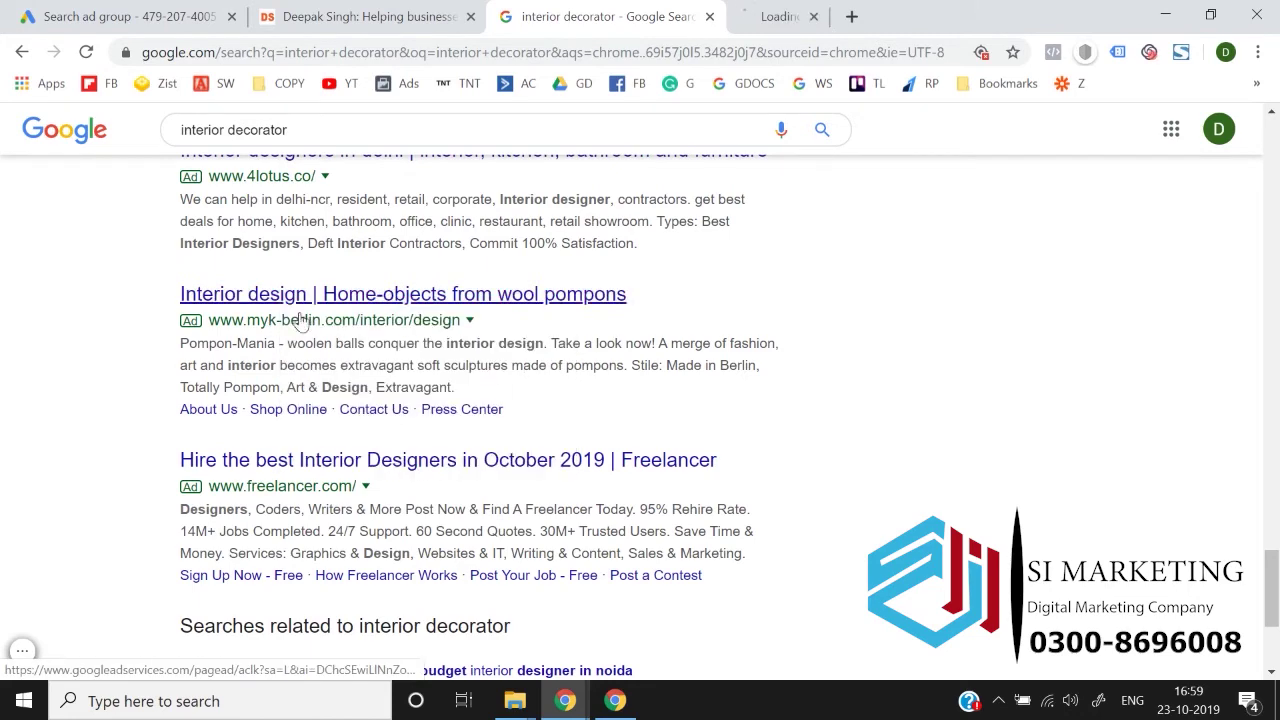
Strip the ?gclid tracking from the MYK-Berlin address, leaving myk-berlin.com/menu.
{"action": "key", "text": "ctrl+Tab"}
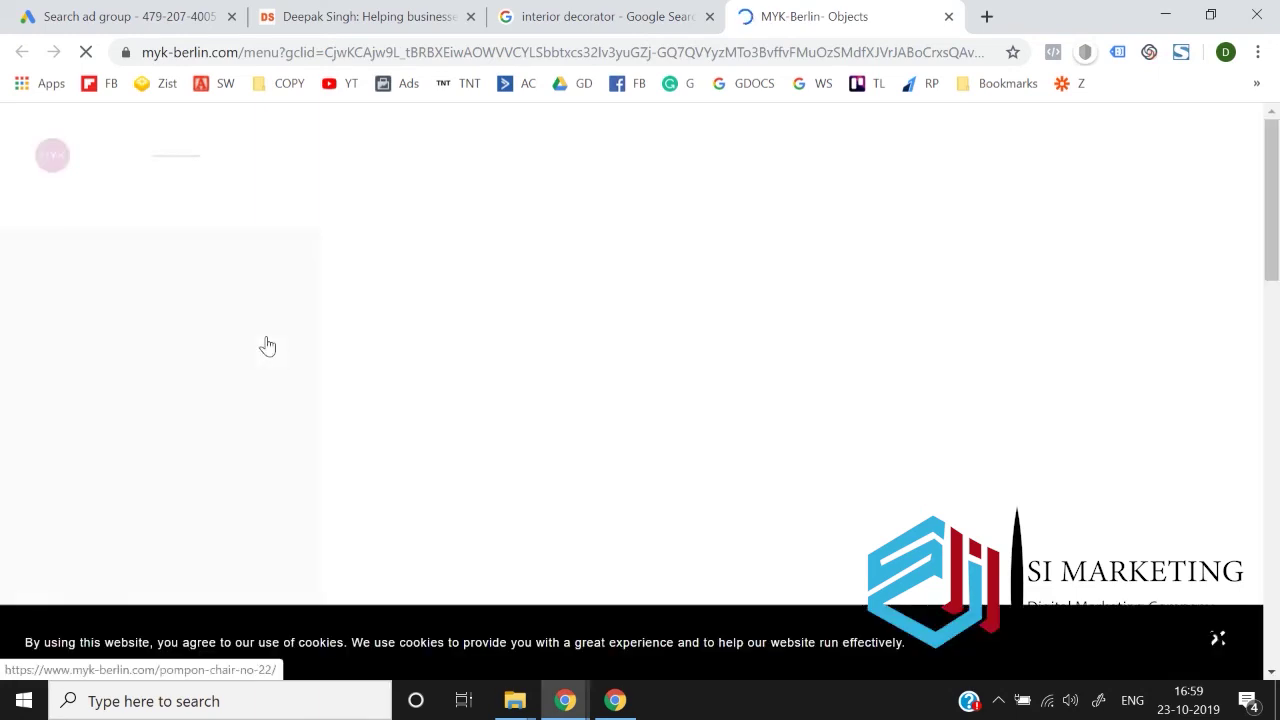
{"action": "left_click_drag", "start_coordinate": [281, 52], "coordinate": [1097, 103]}
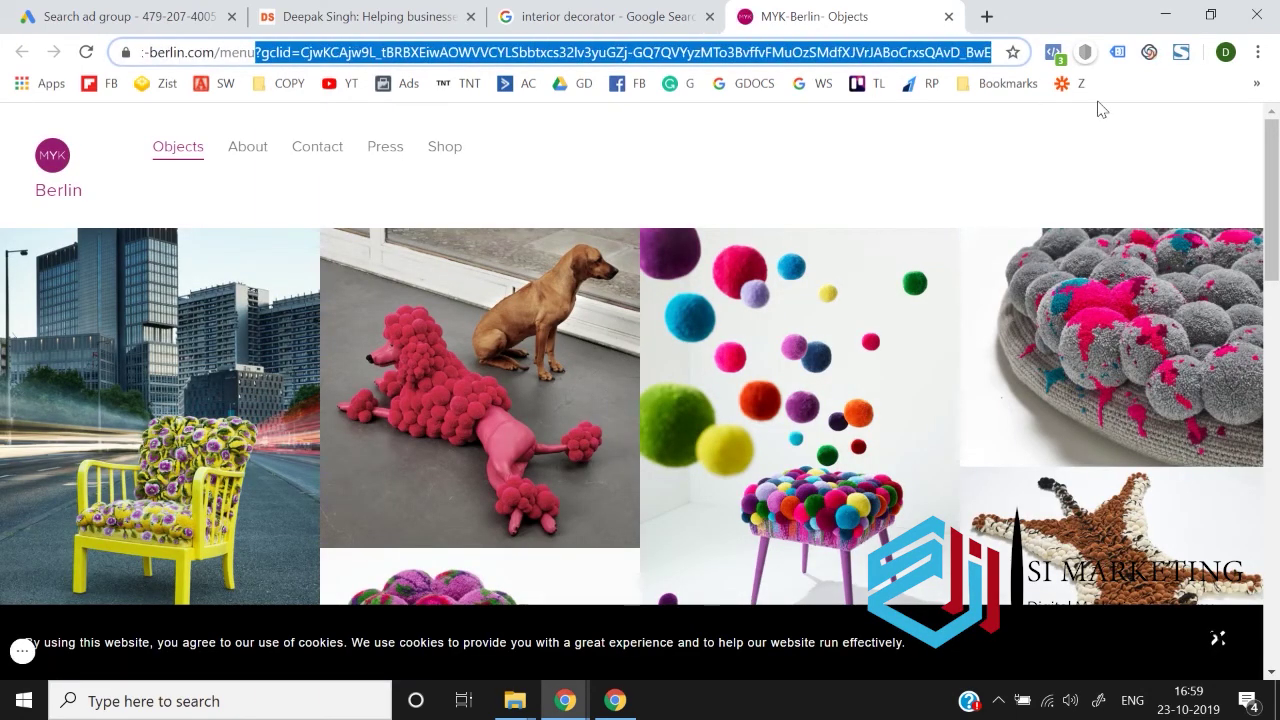
{"action": "key", "text": "BackSpace"}
{"action": "key", "text": "Return"}
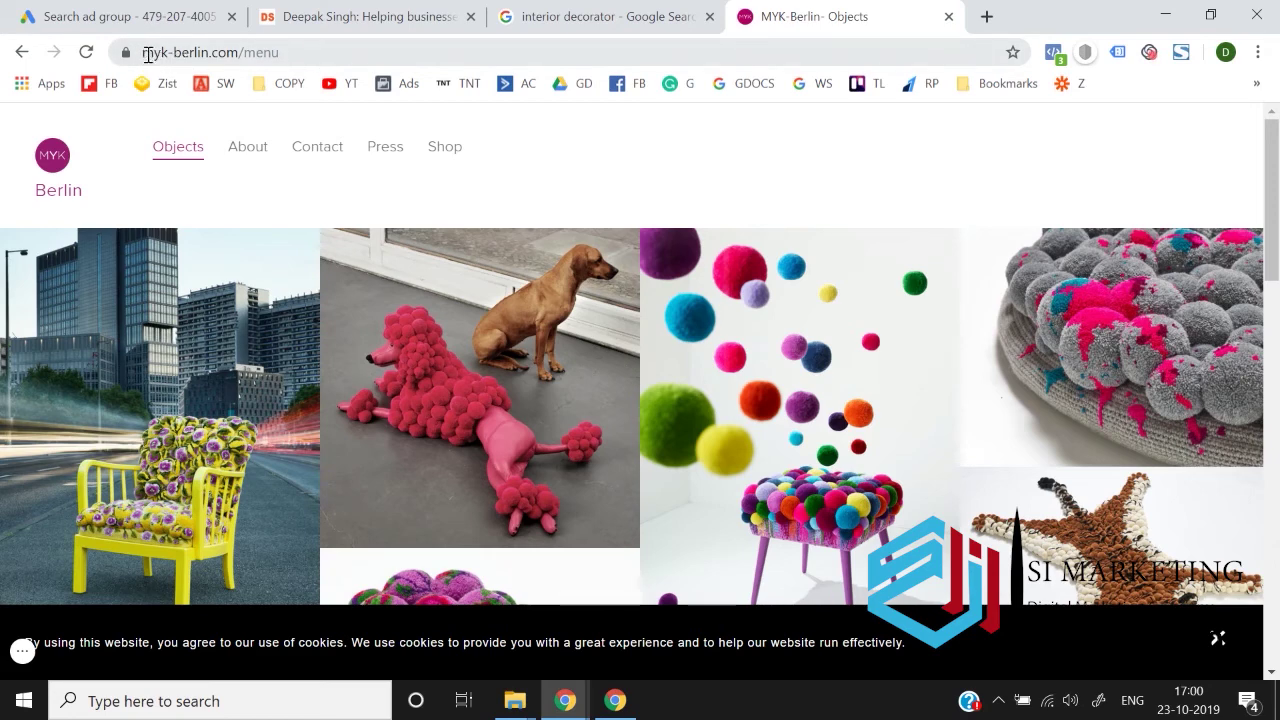
{"action": "left_click", "coordinate": [345, 50]}
{"action": "left_click_drag", "start_coordinate": [345, 50], "coordinate": [283, 47]}
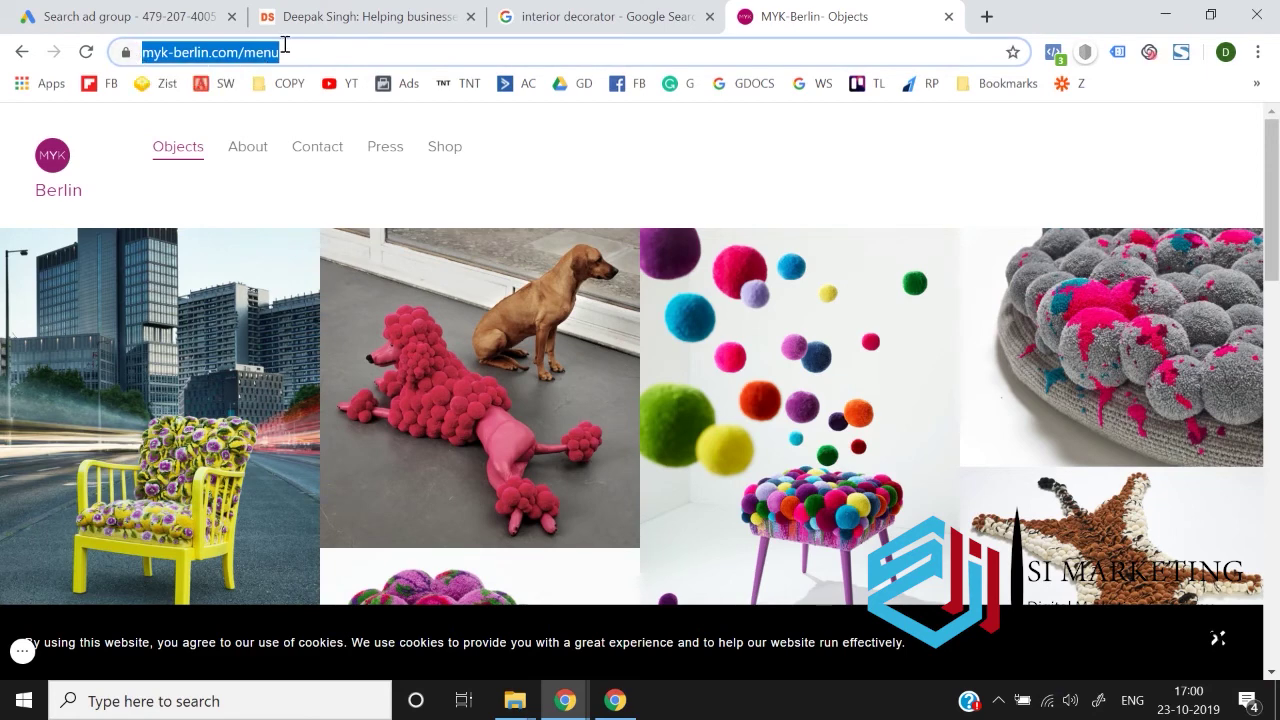
Check the myk-berlin ad's info popup in the interior decorator search results.
{"action": "left_click", "coordinate": [180, 14]}
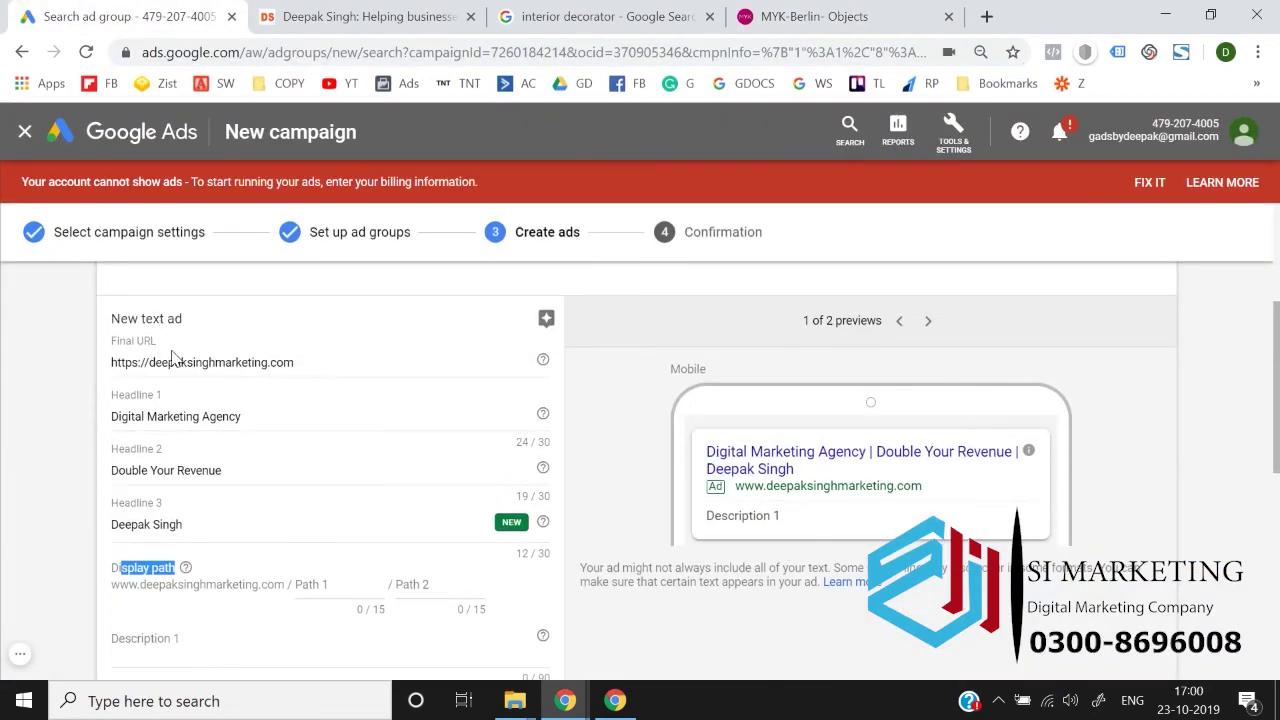
{"action": "left_click", "coordinate": [58, 384]}
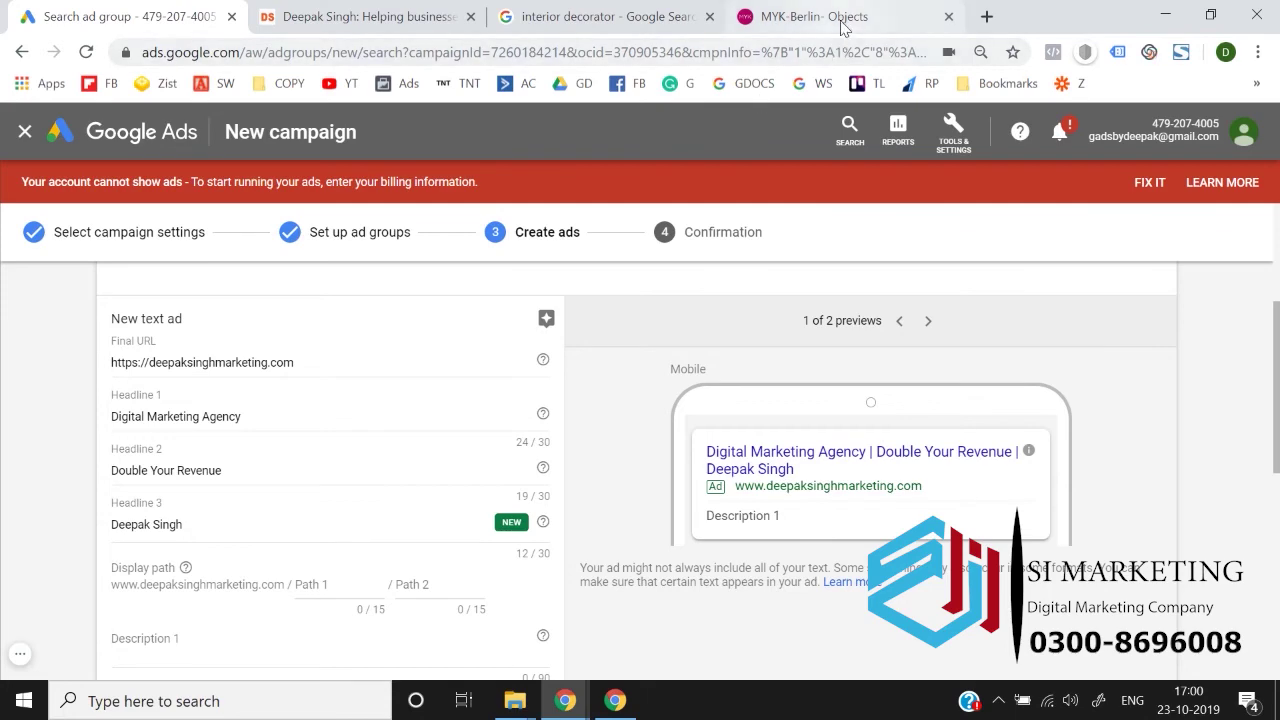
{"action": "left_click", "coordinate": [766, 20]}
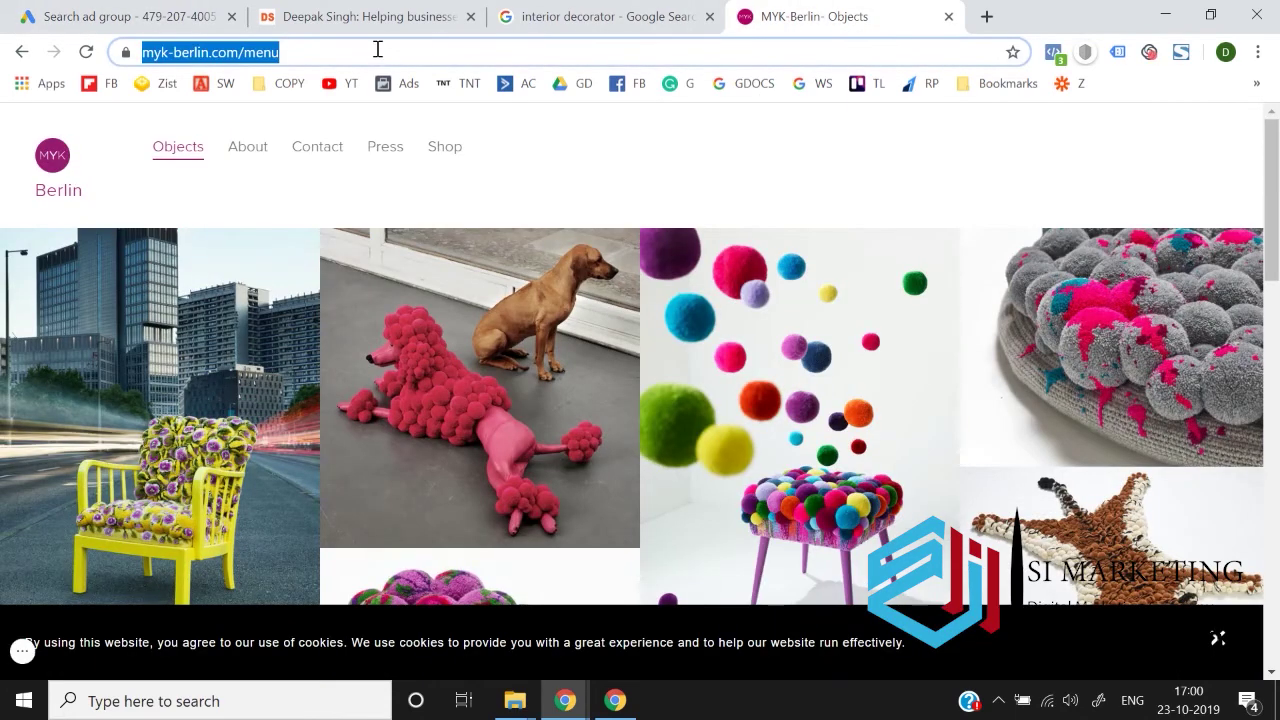
{"action": "left_click", "coordinate": [580, 14]}
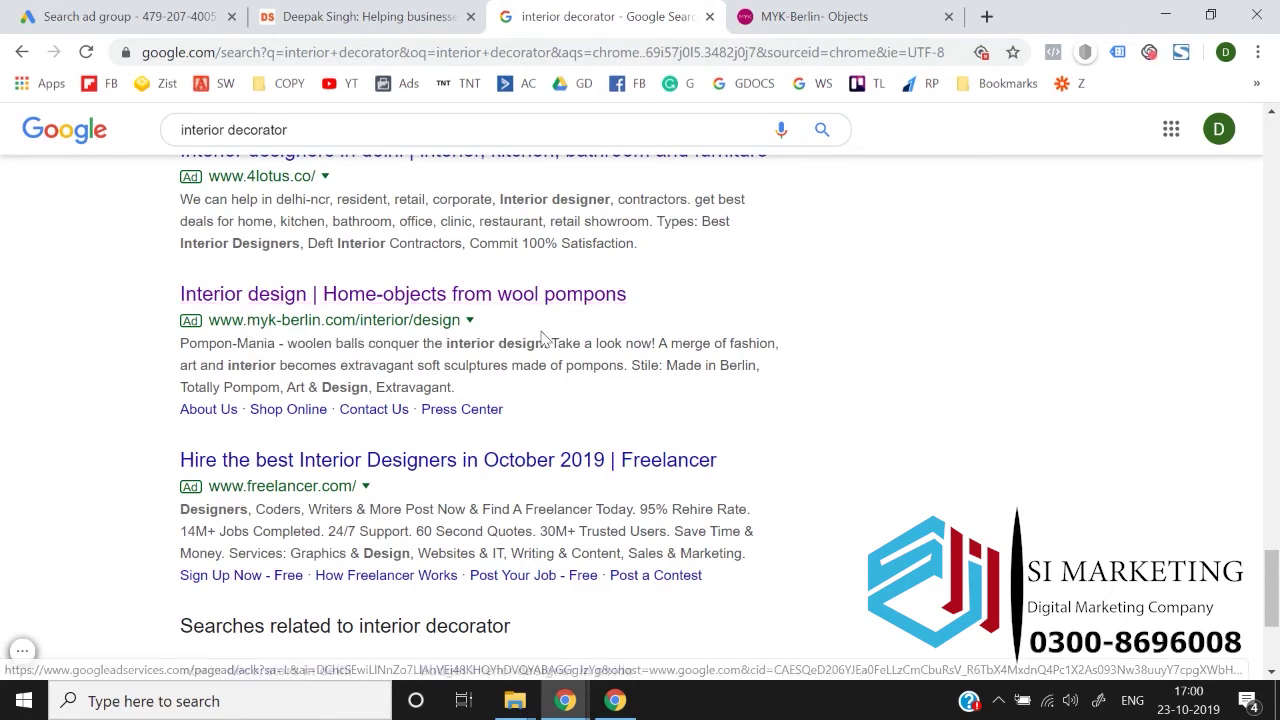
{"action": "left_click", "coordinate": [469, 322]}
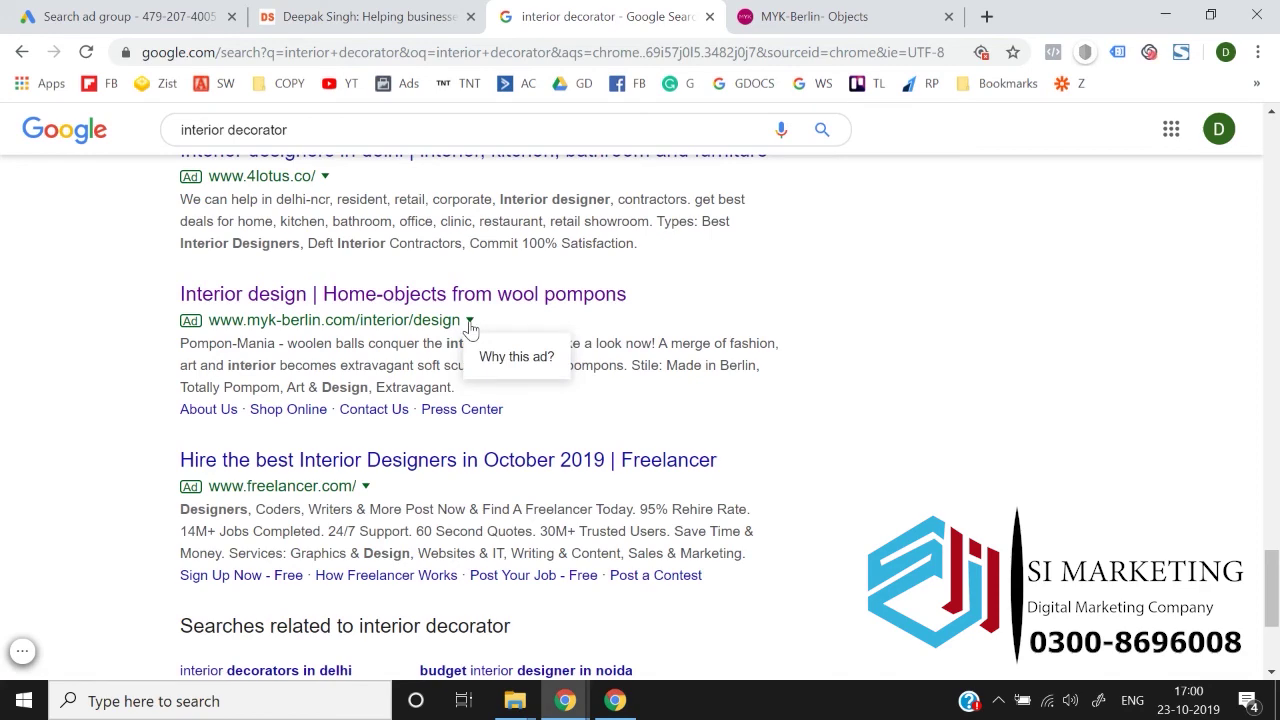
{"action": "left_click", "coordinate": [57, 408]}
Compare the myk-berlin ad's display URL with its landing page, ending on Google Ads.
{"action": "left_click", "coordinate": [860, 12]}
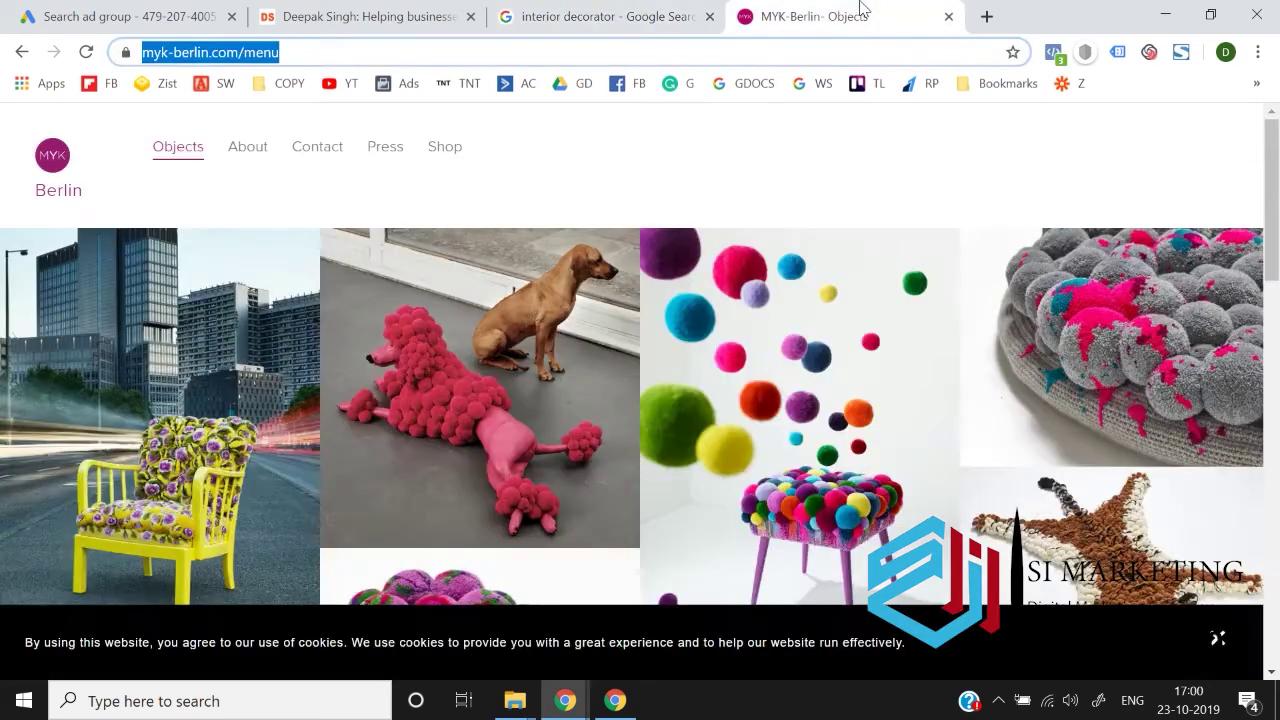
{"action": "left_click", "coordinate": [616, 8]}
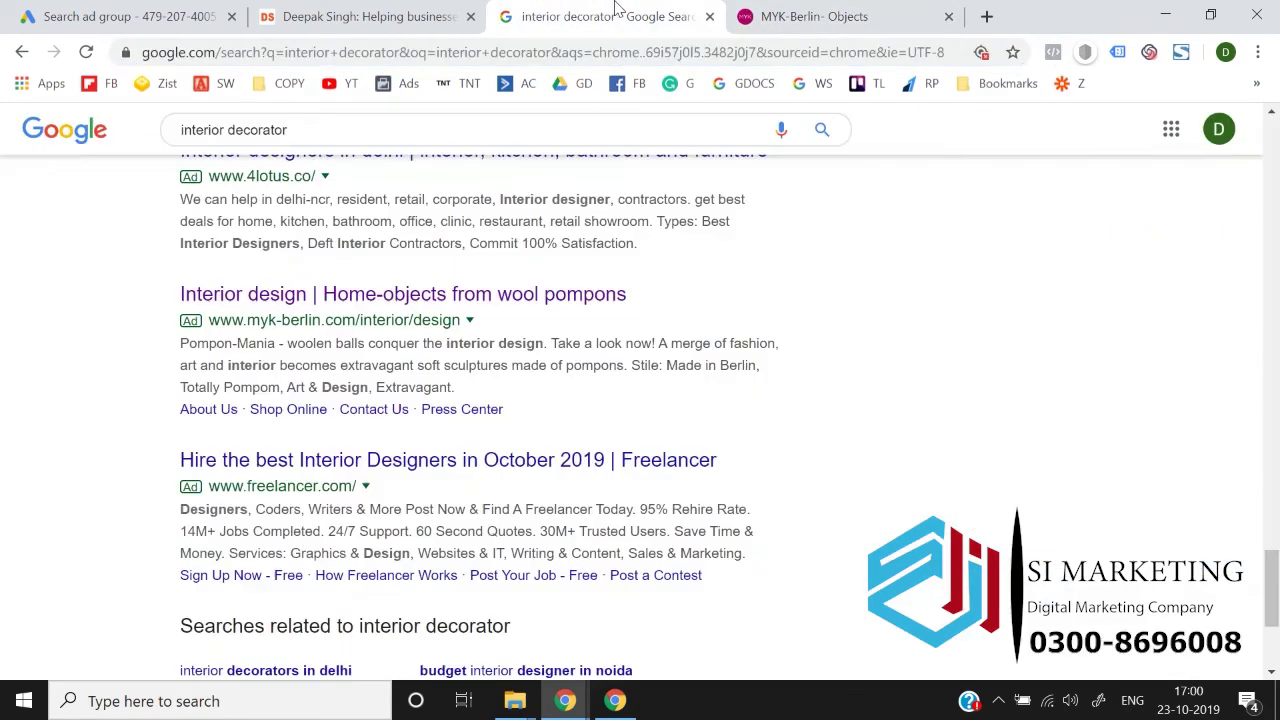
{"action": "left_click_drag", "start_coordinate": [175, 324], "coordinate": [487, 337]}
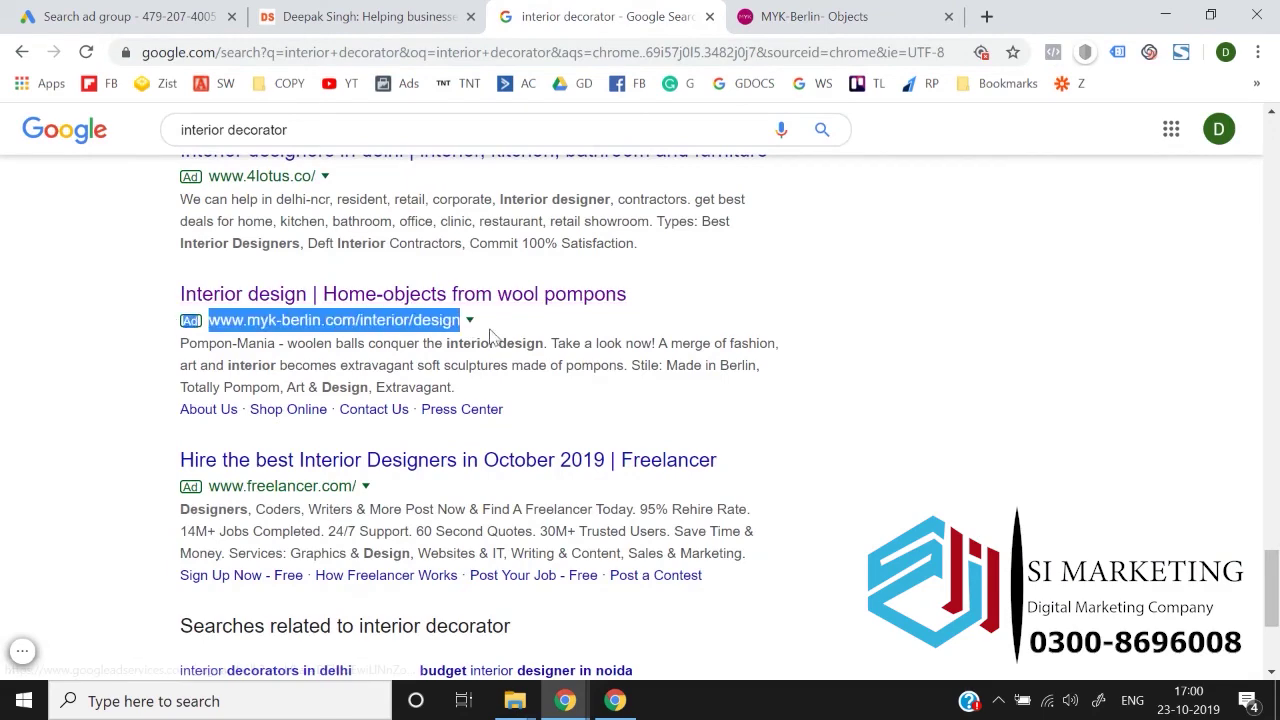
{"action": "left_click", "coordinate": [3, 380]}
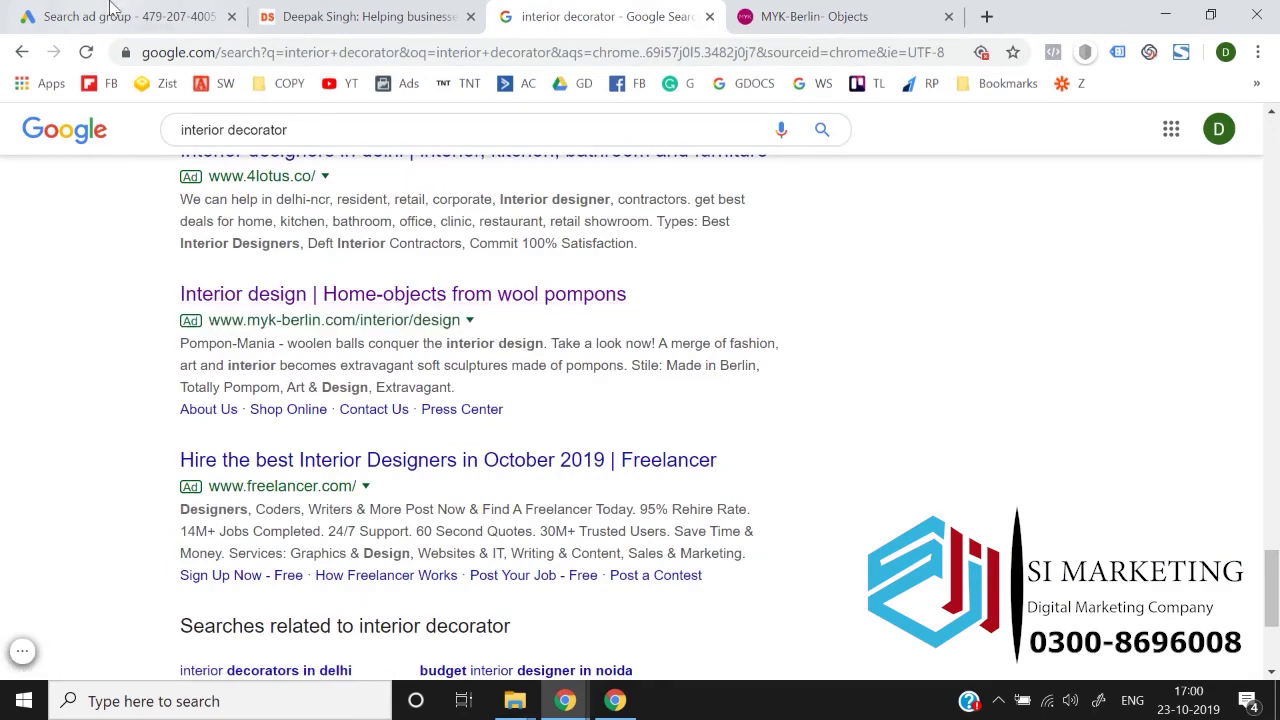
{"action": "key", "text": "ctrl+1"}
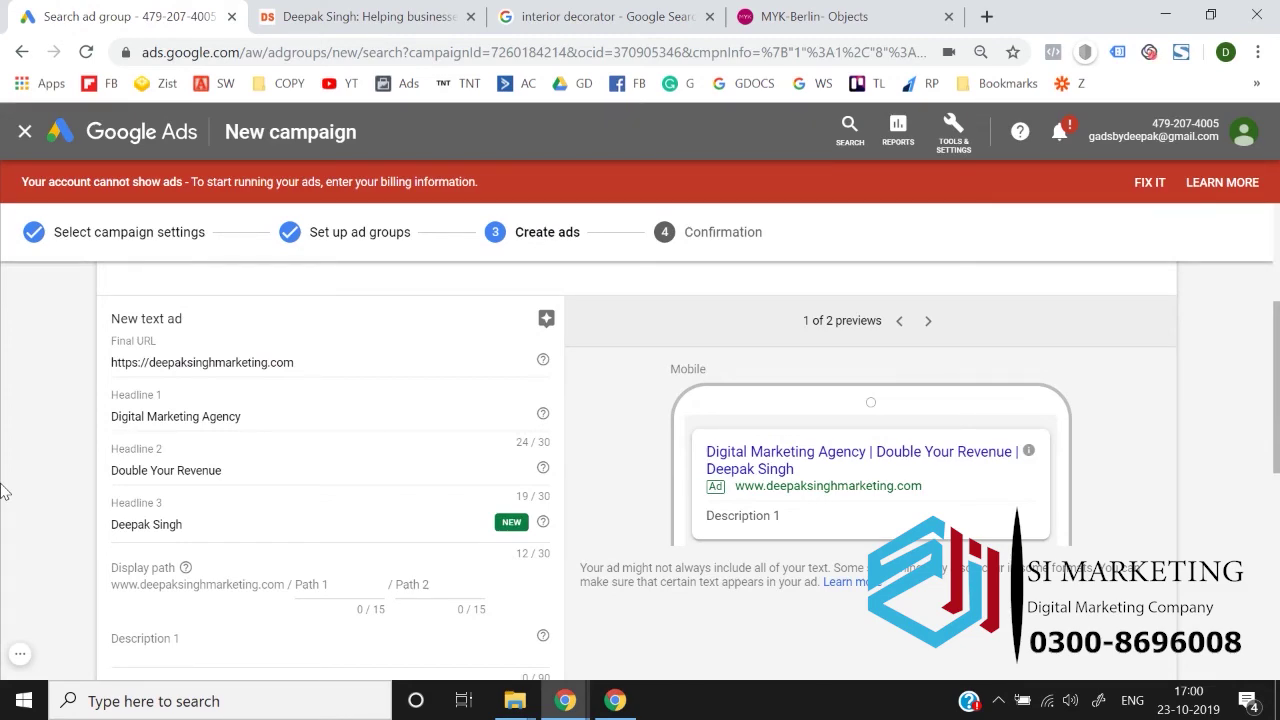
{"action": "key", "text": "ctrl+4"}
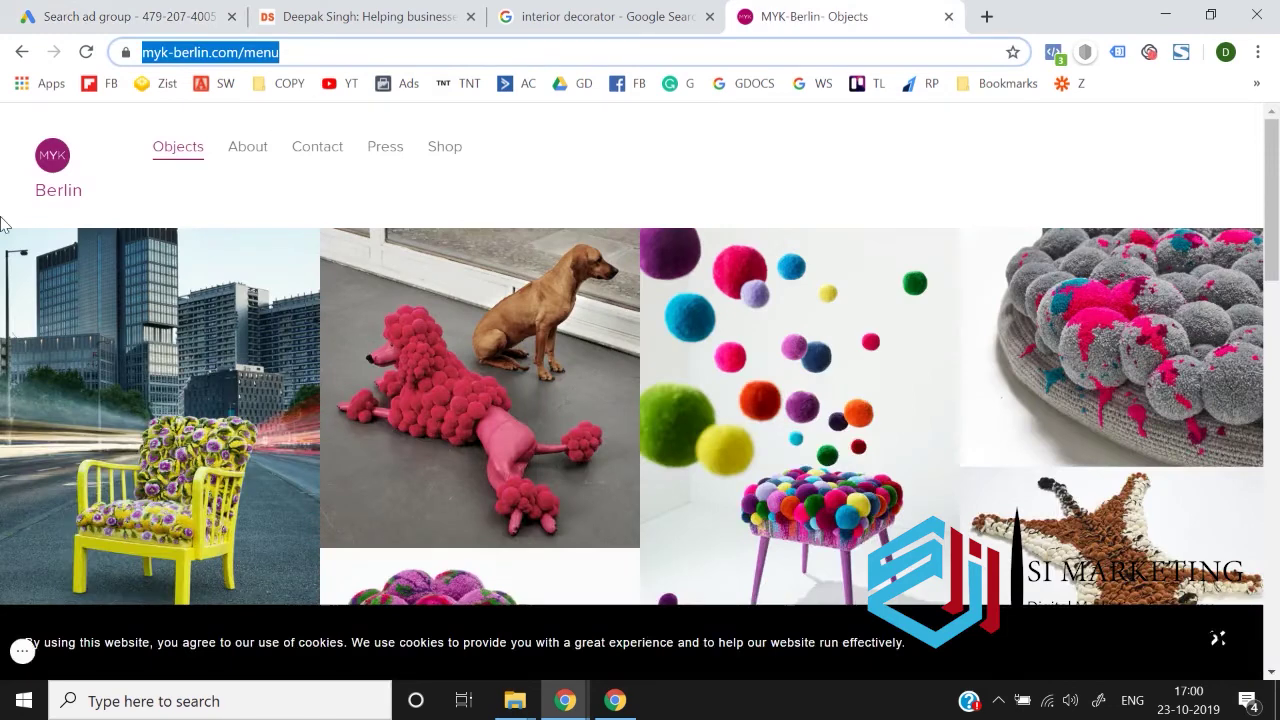
{"action": "left_click", "coordinate": [100, 12]}
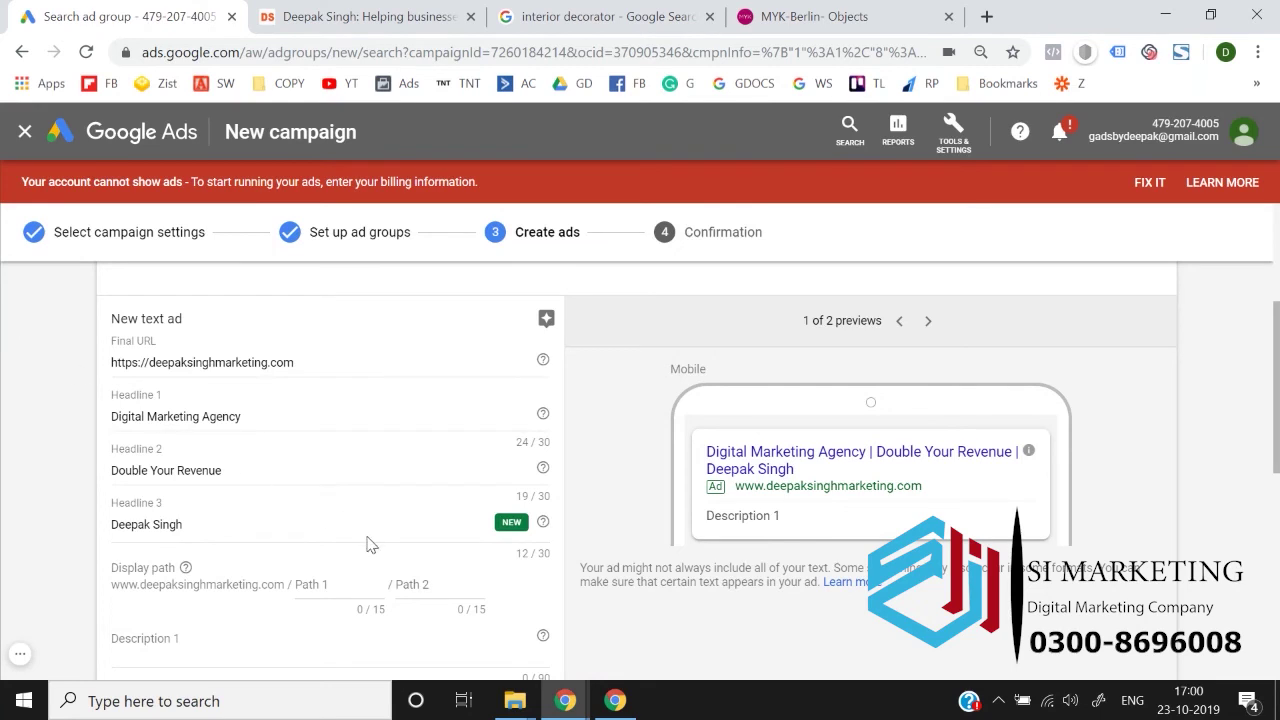
Set the ad's display path to digital/marketing.
{"action": "left_click", "coordinate": [334, 583]}
{"action": "type", "text": "digital"}
{"action": "key", "text": "Tab"}
{"action": "type", "text": "marketing"}
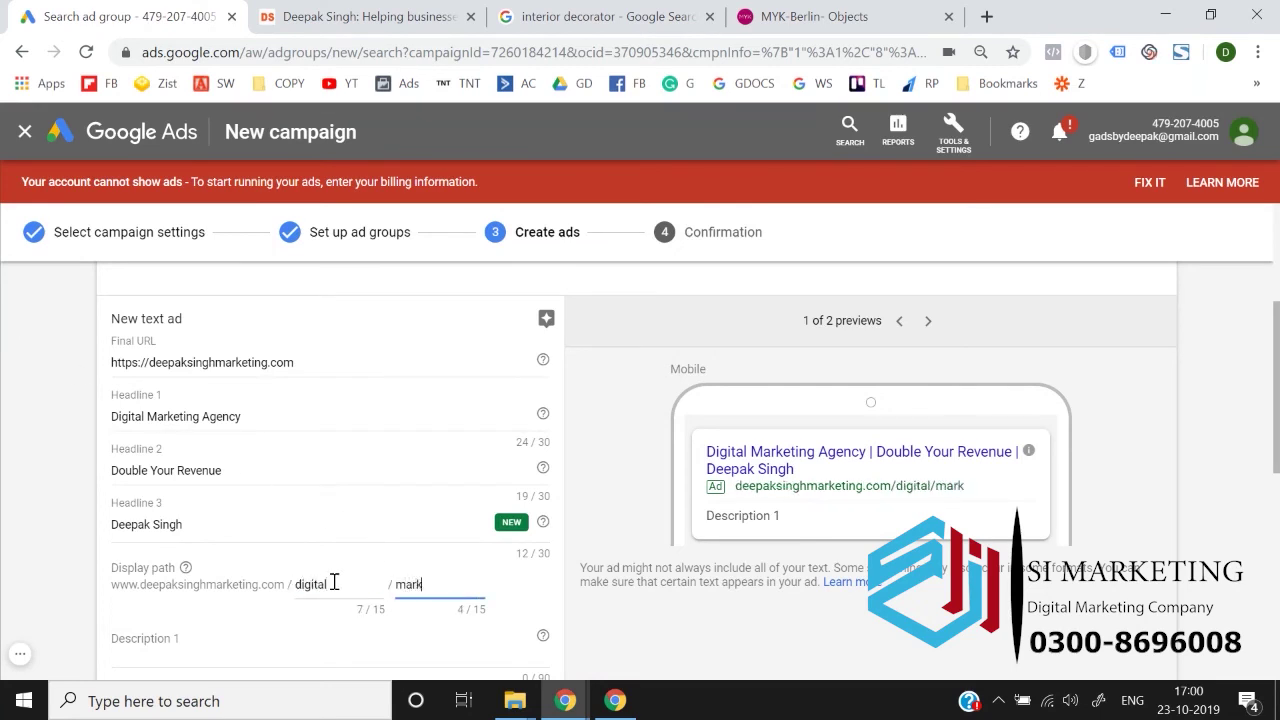
{"action": "left_click", "coordinate": [4, 470]}
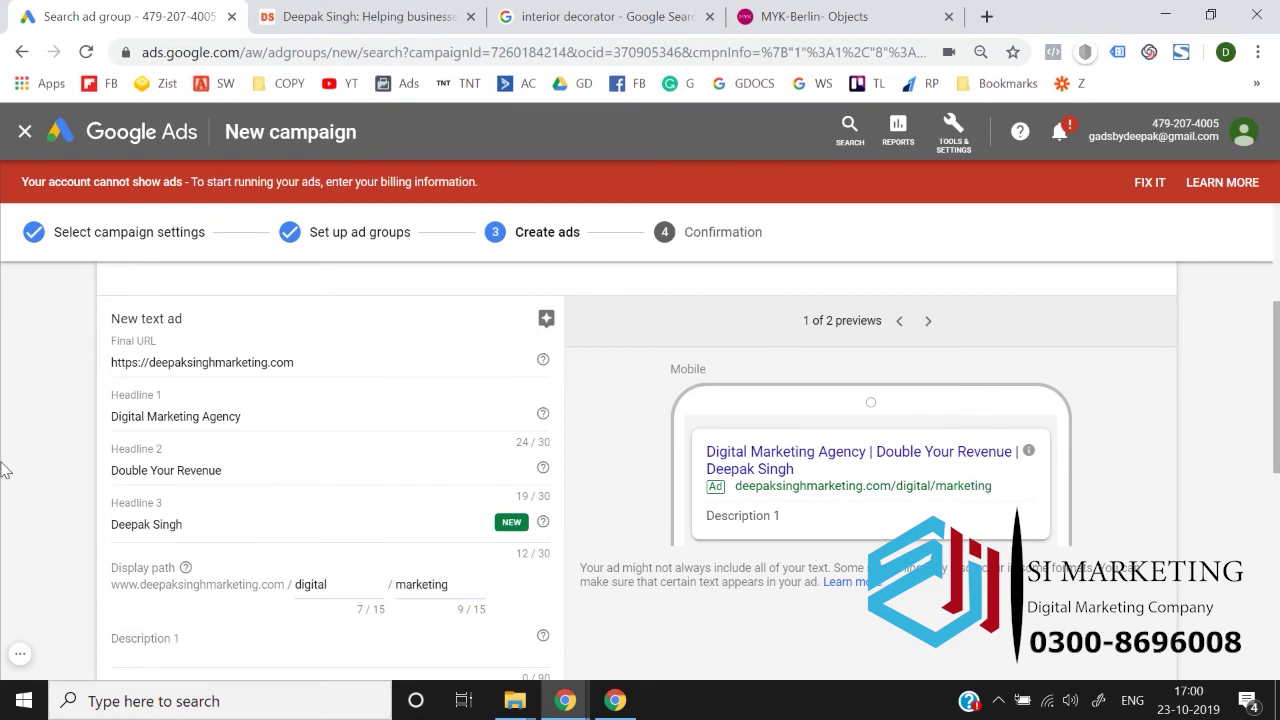
{"action": "scroll", "coordinate": [4, 470], "scroll_direction": "down", "scroll_amount": 1}
Write Description 1: 'We help businesses to double revenue in 90 days. Click here to schedule your free call.'.
{"action": "left_click", "coordinate": [158, 586]}
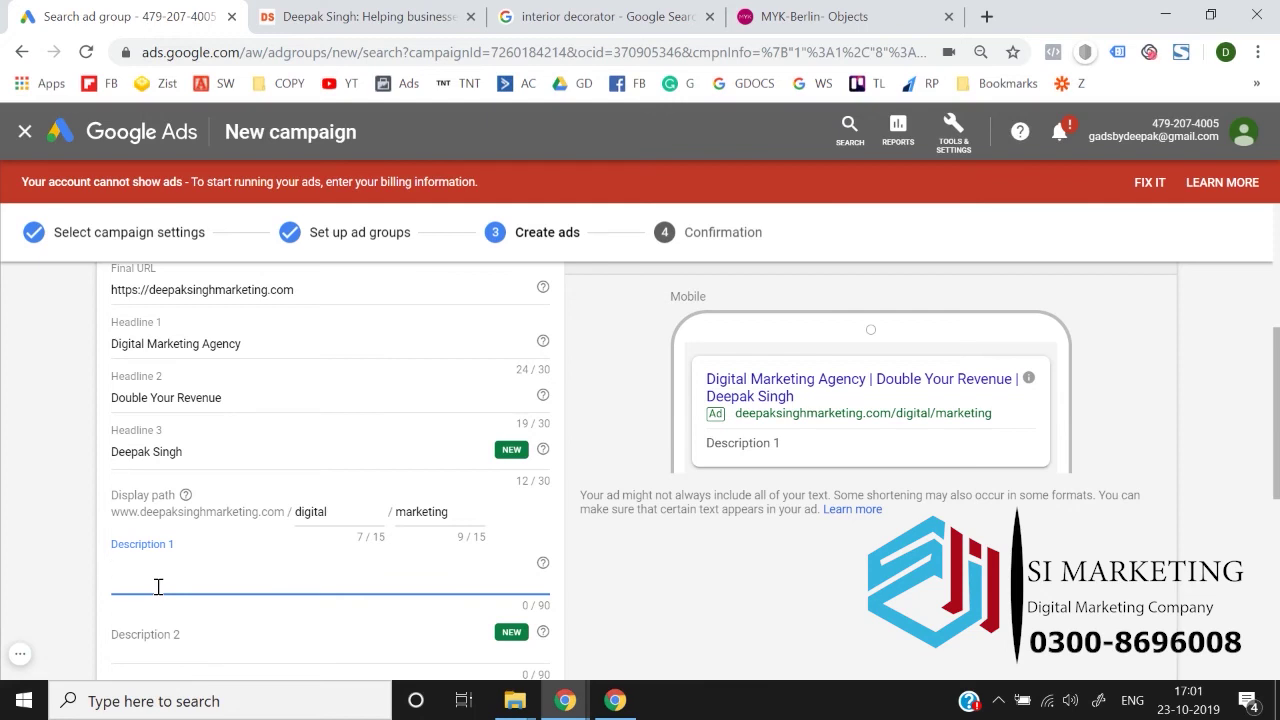
{"action": "type", "text": "We help businesses to double revenue in 90 days. "}
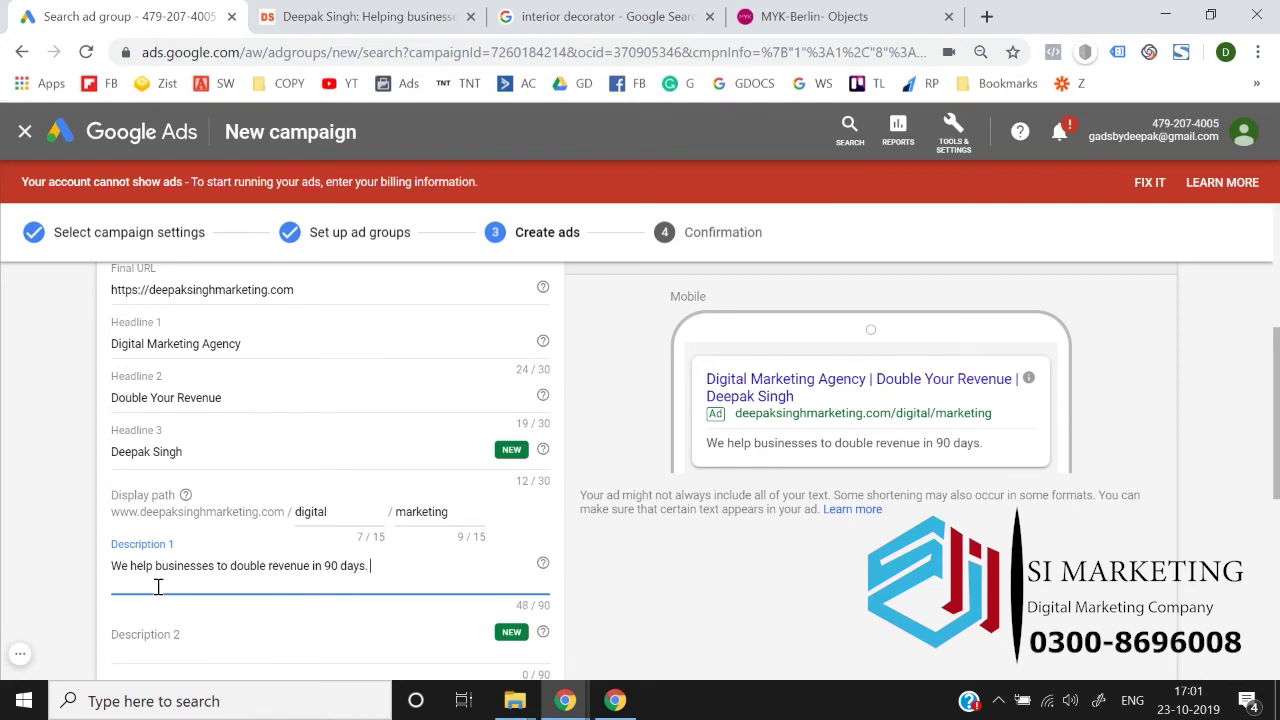
{"action": "type", "text": "Click here to"}
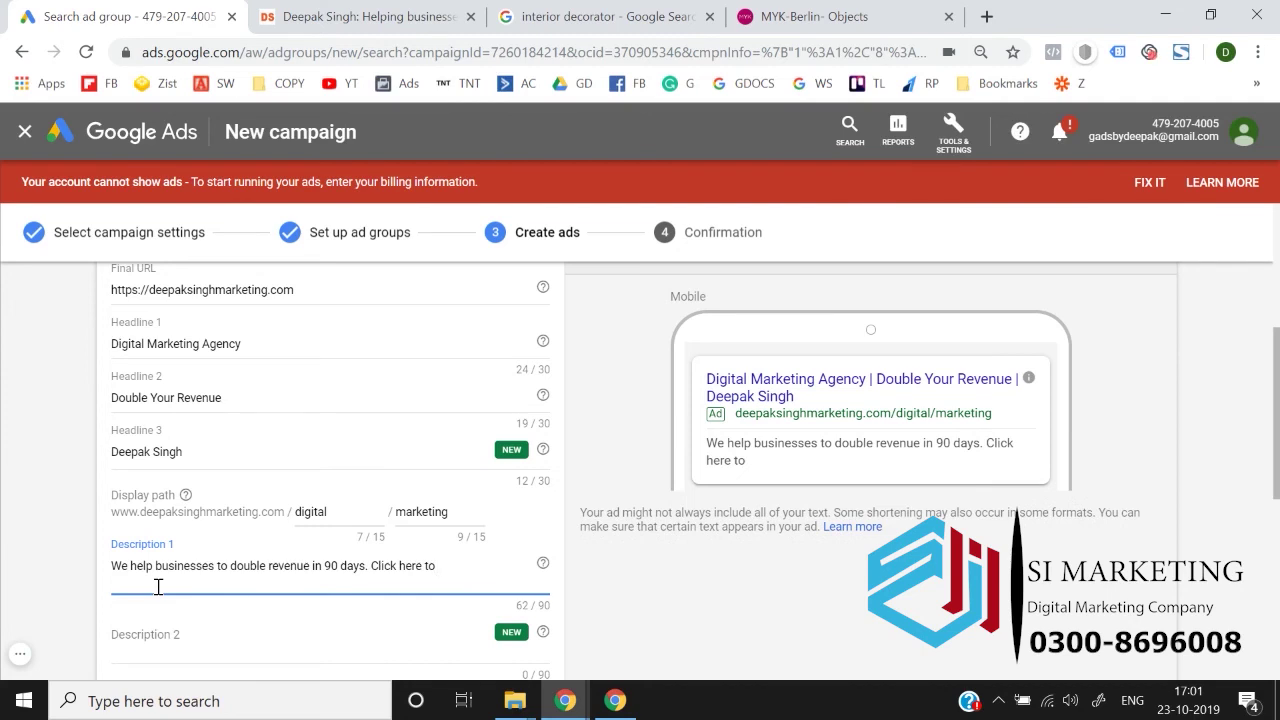
{"action": "type", "text": " schedule your free call"}
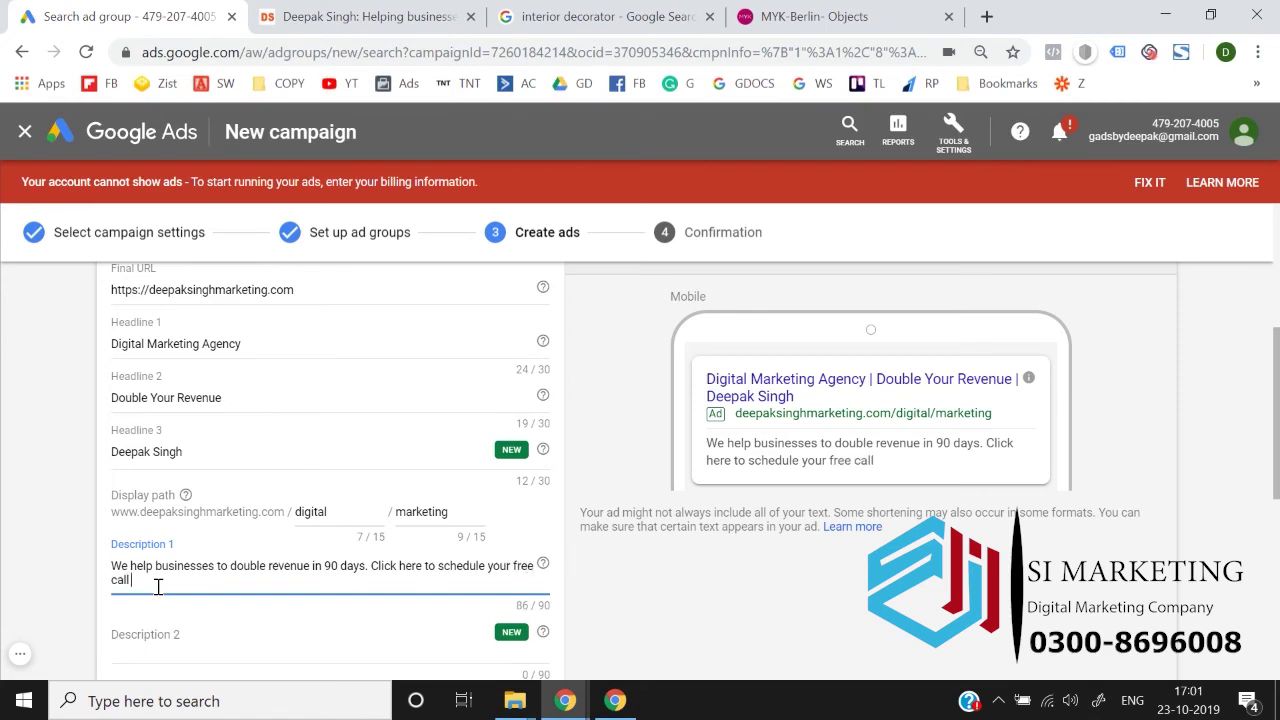
{"action": "type", "text": "."}
{"action": "left_click", "coordinate": [18, 563]}
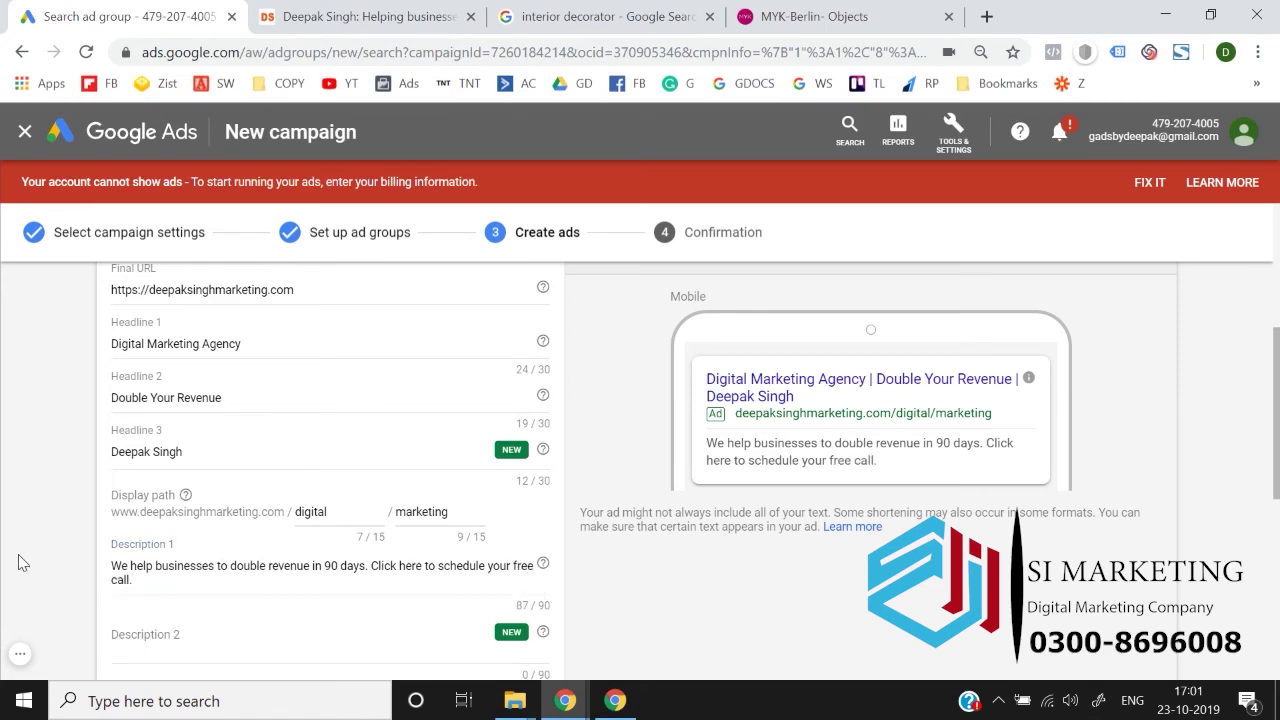
{"action": "scroll", "coordinate": [18, 563], "scroll_direction": "down", "scroll_amount": 1}
{"action": "scroll", "coordinate": [18, 563], "scroll_direction": "down", "scroll_amount": 1}
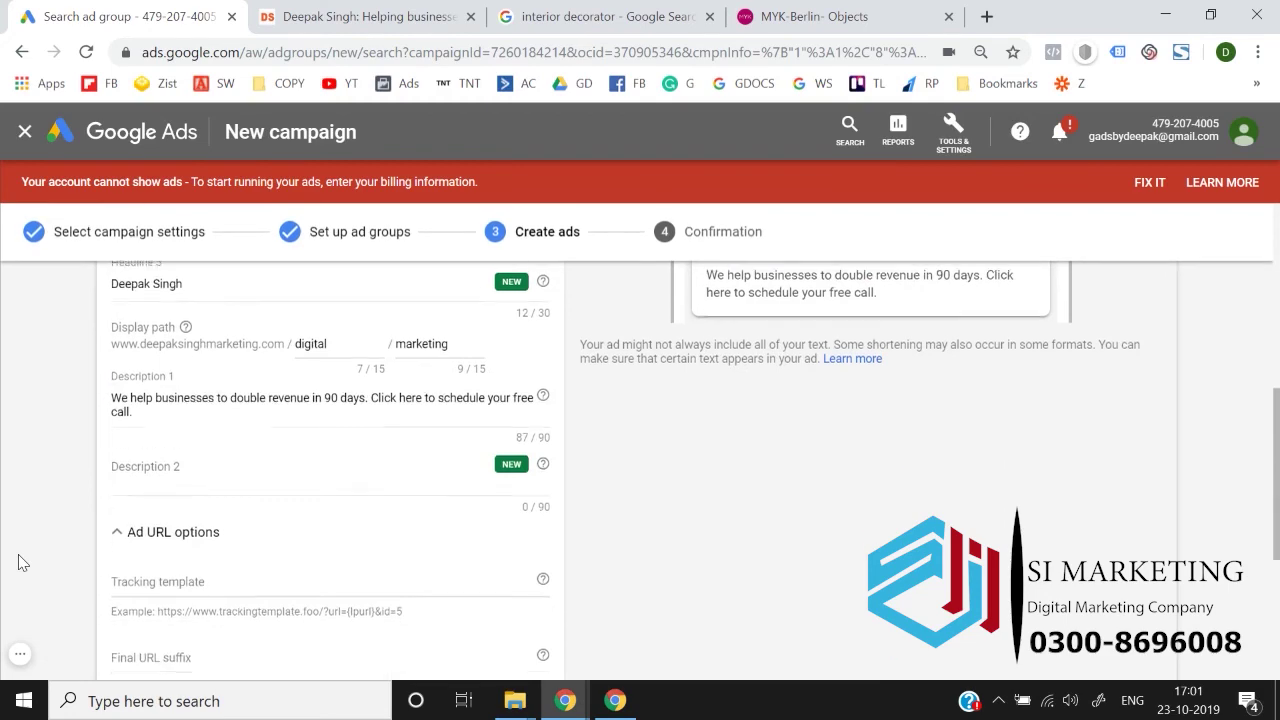
{"action": "scroll", "coordinate": [18, 563], "scroll_direction": "down", "scroll_amount": 1}
{"action": "scroll", "coordinate": [18, 563], "scroll_direction": "up", "scroll_amount": 2}
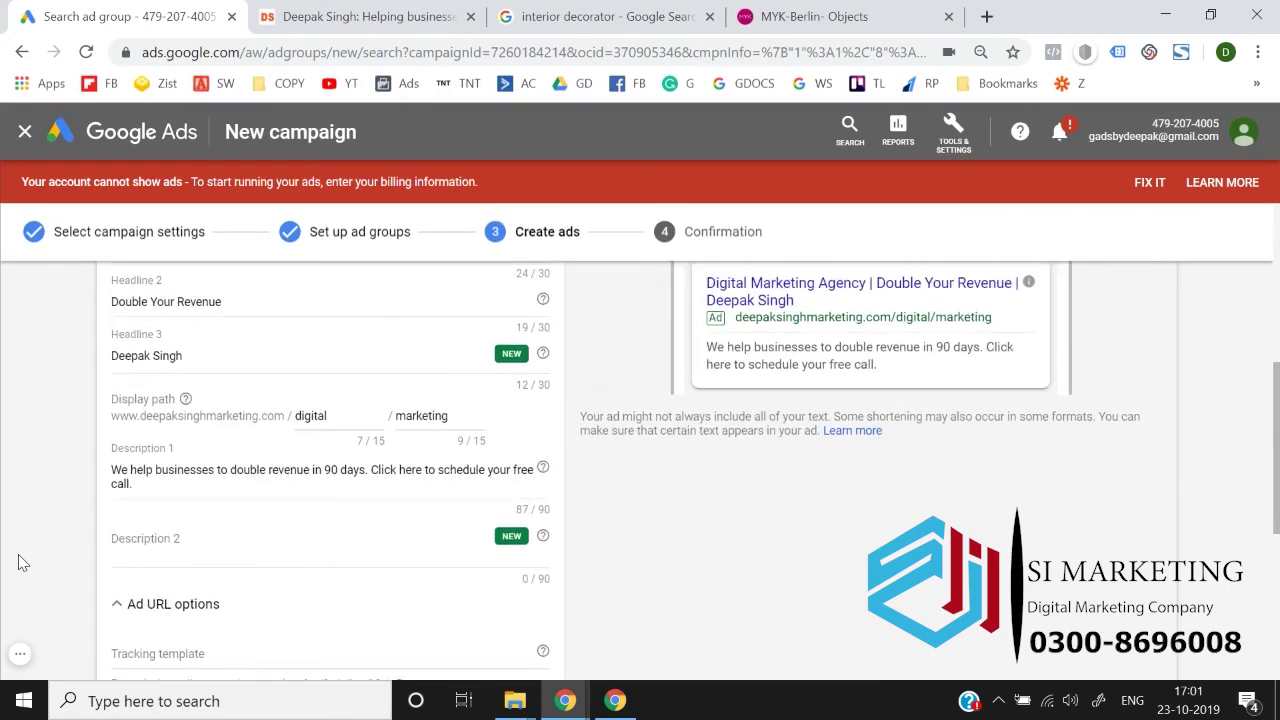
Write Description 2 about helping 120 companies, changing 'past' to 'last 1 year'.
{"action": "left_click", "coordinate": [210, 535]}
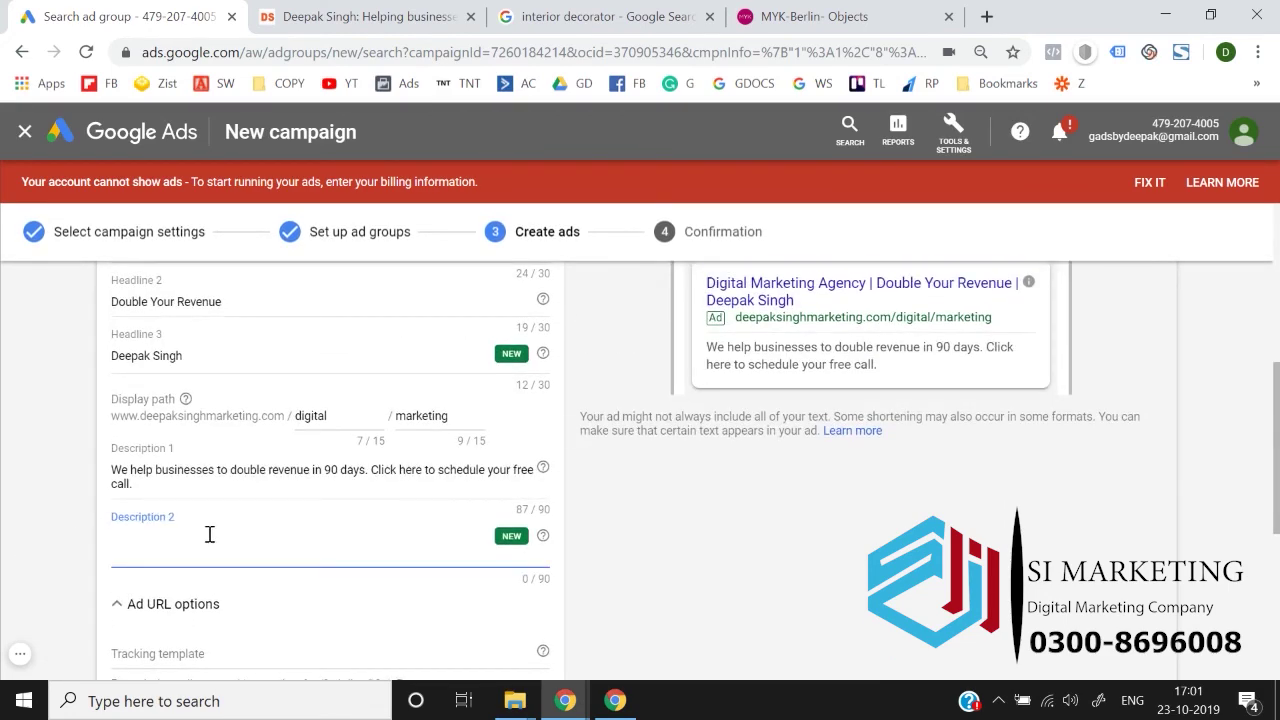
{"action": "scroll", "coordinate": [210, 535], "scroll_direction": "up", "scroll_amount": 1}
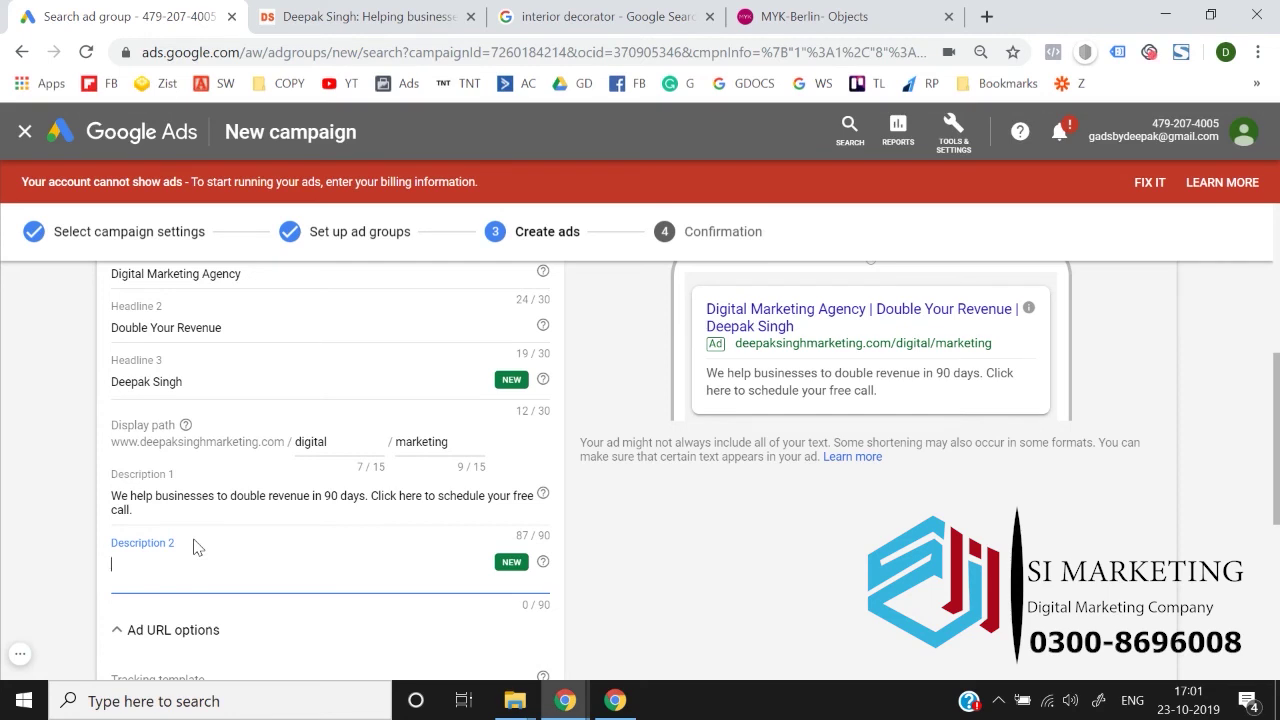
{"action": "type", "text": "We have helped more than"}
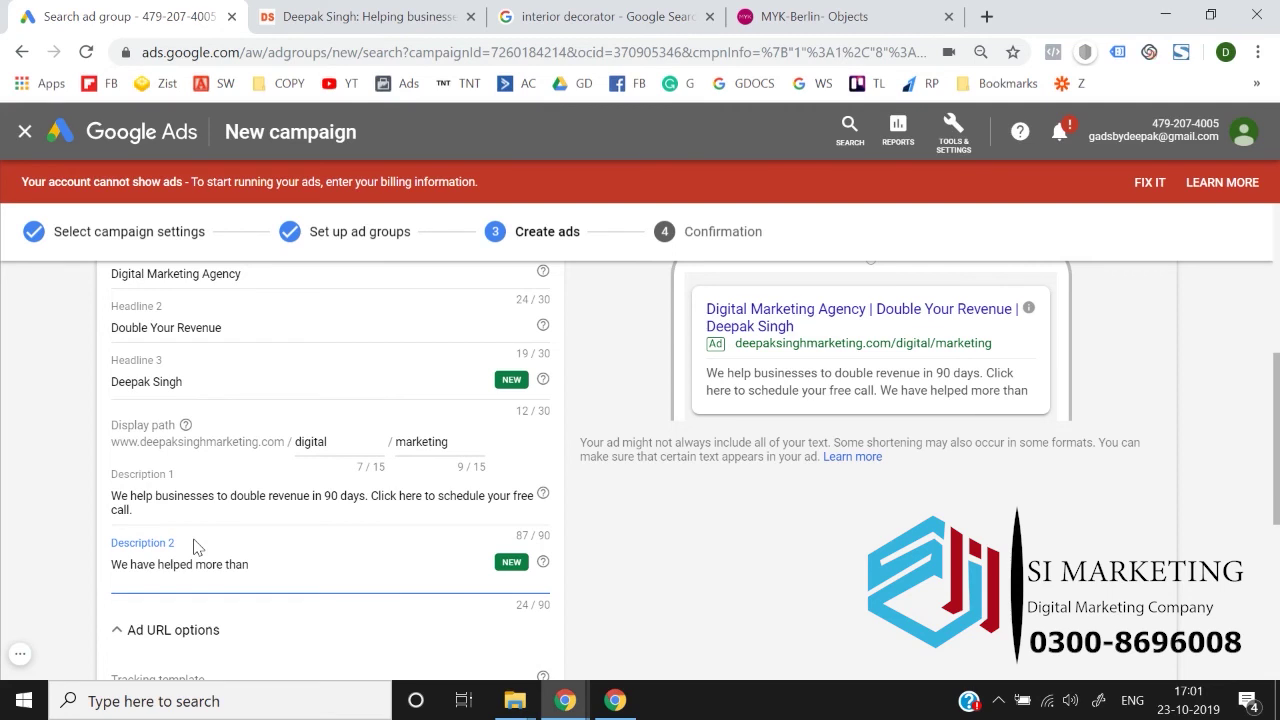
{"action": "type", "text": "12"}
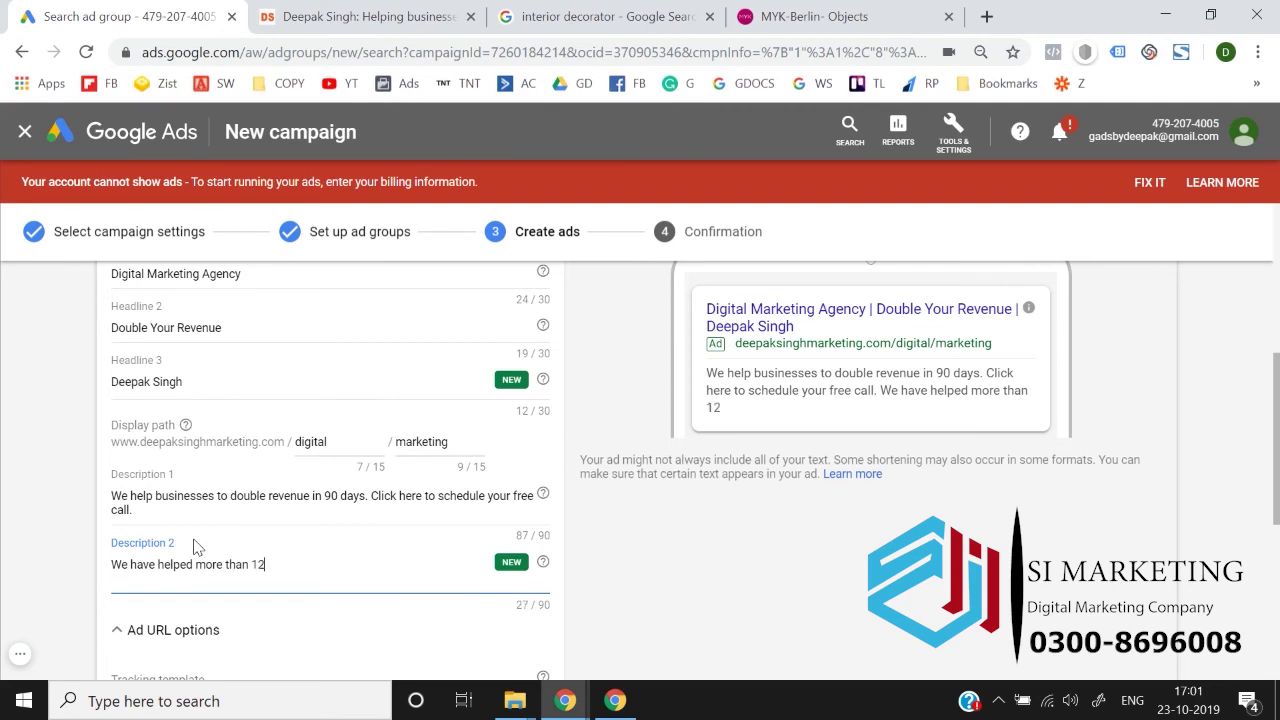
{"action": "type", "text": "0 Companies in the past"}
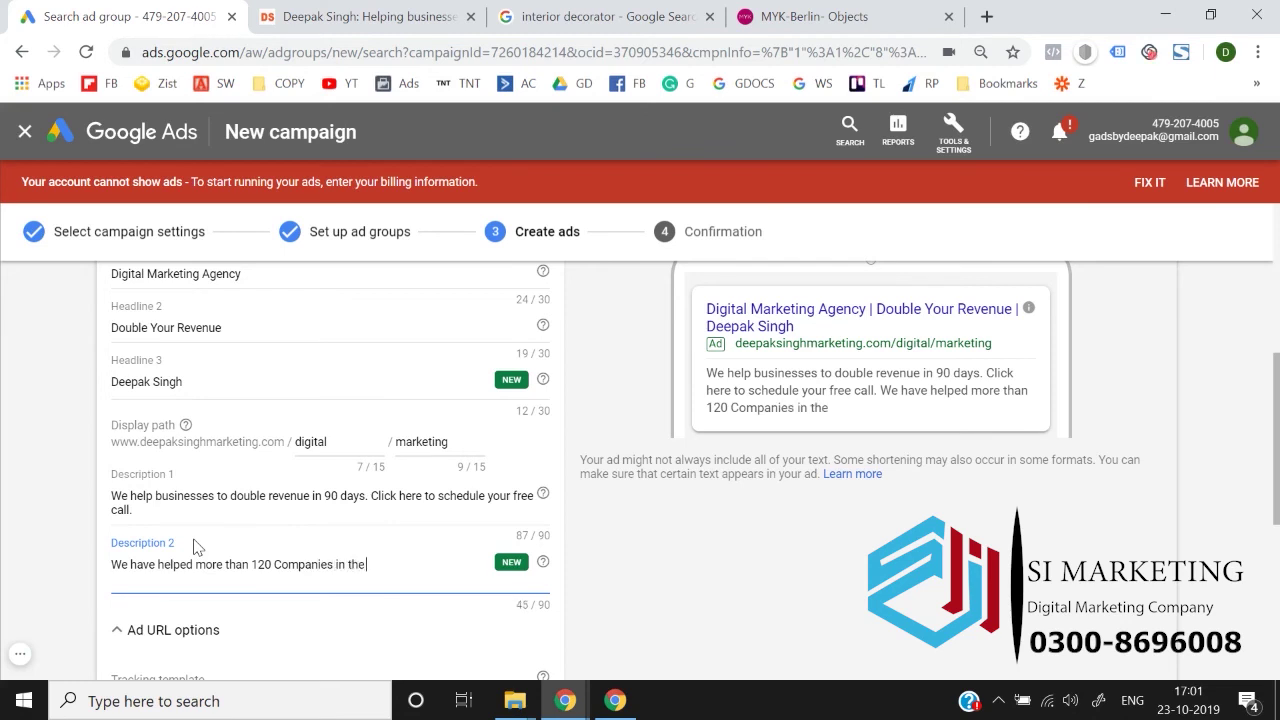
{"action": "key", "text": "BackSpace"}
{"action": "key", "text": "BackSpace"}
{"action": "key", "text": "BackSpace"}
{"action": "key", "text": "BackSpace"}
{"action": "key", "text": "BackSpace"}
{"action": "type", "text": "last 1 year"}
{"action": "left_click", "coordinate": [11, 548]}
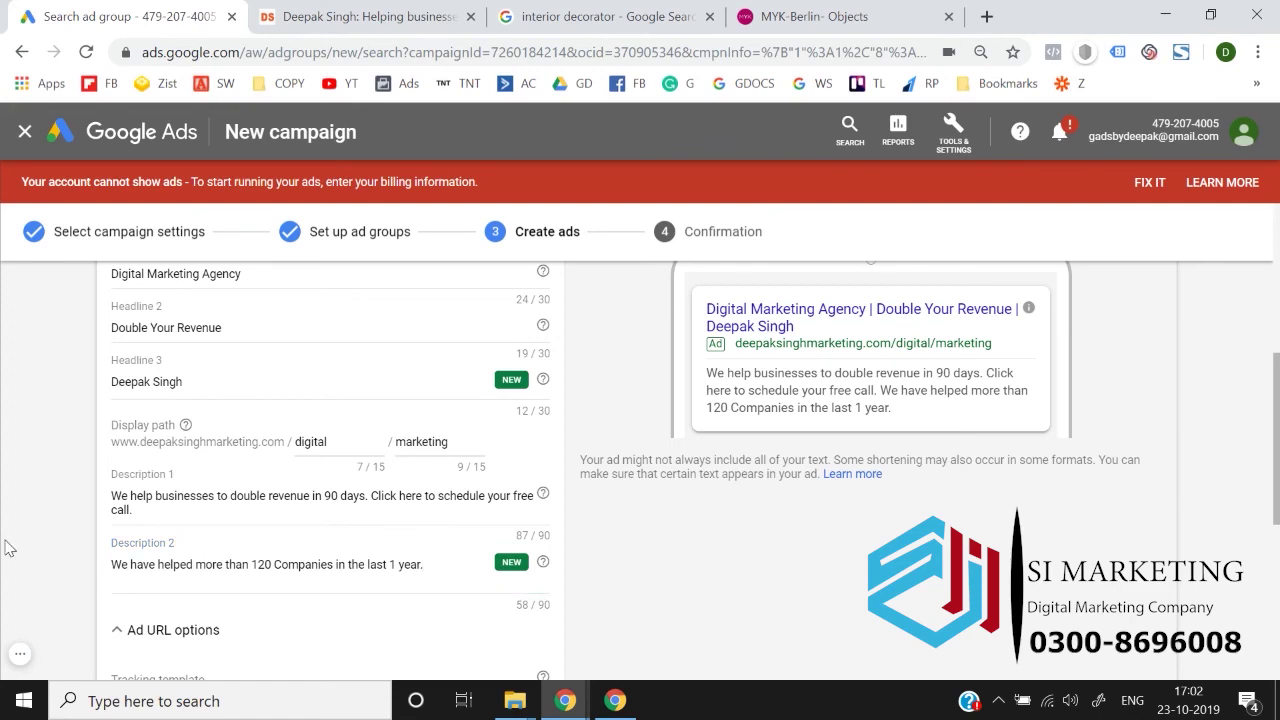
{"action": "scroll", "coordinate": [11, 548], "scroll_direction": "down", "scroll_amount": 4}
{"action": "scroll", "coordinate": [11, 548], "scroll_direction": "up", "scroll_amount": 2}
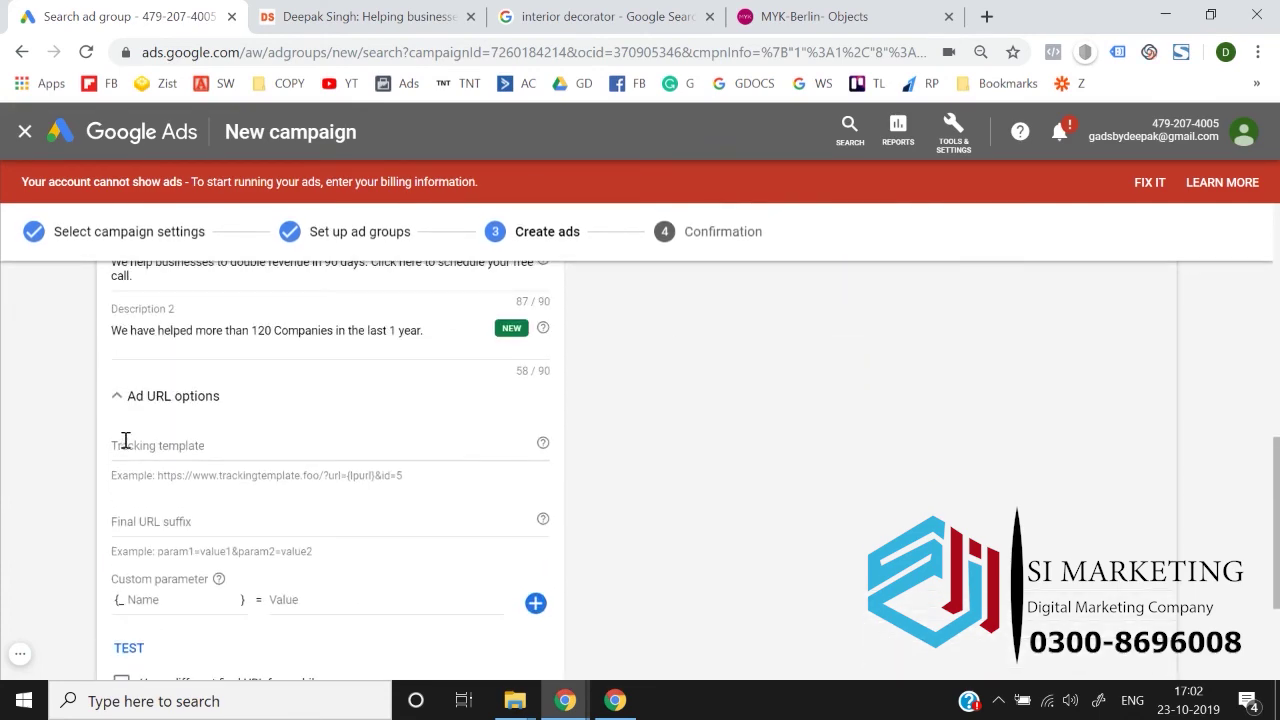
Collapse Ad URL options and save the ad, reaching Confirmation with 7 estimated daily clicks.
{"action": "left_click", "coordinate": [140, 400]}
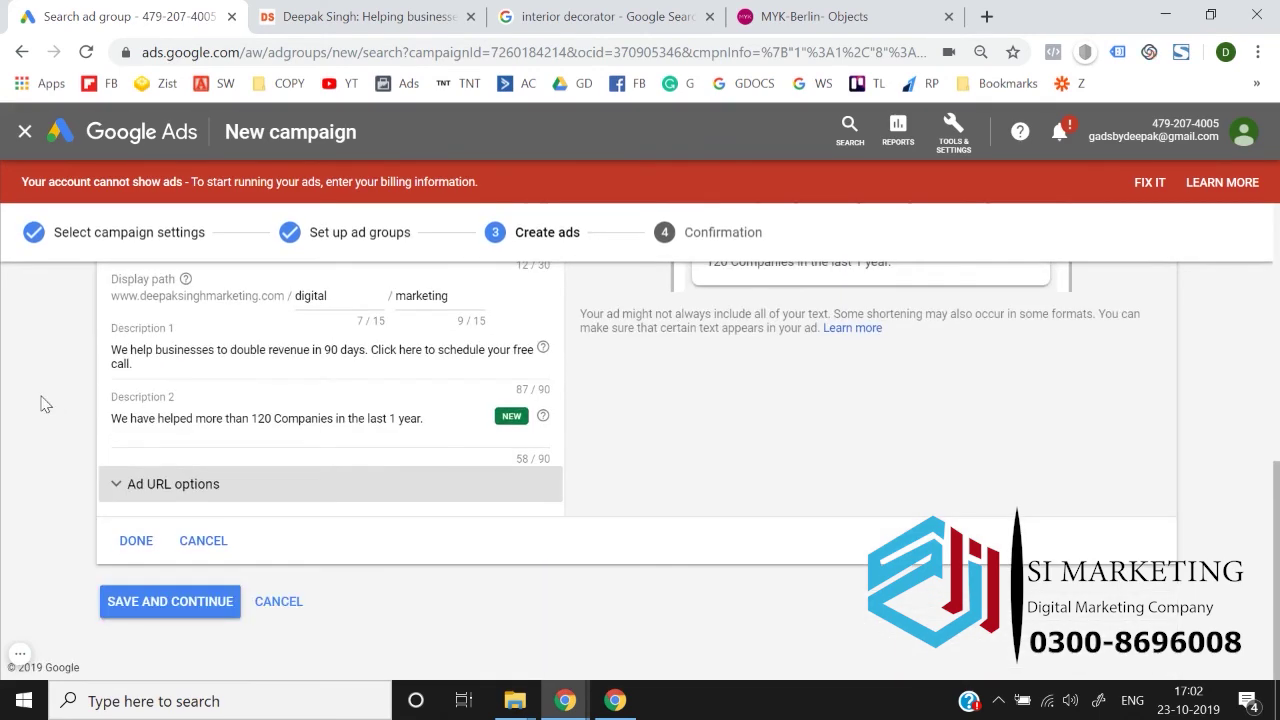
{"action": "scroll", "coordinate": [44, 404], "scroll_direction": "up", "scroll_amount": 6}
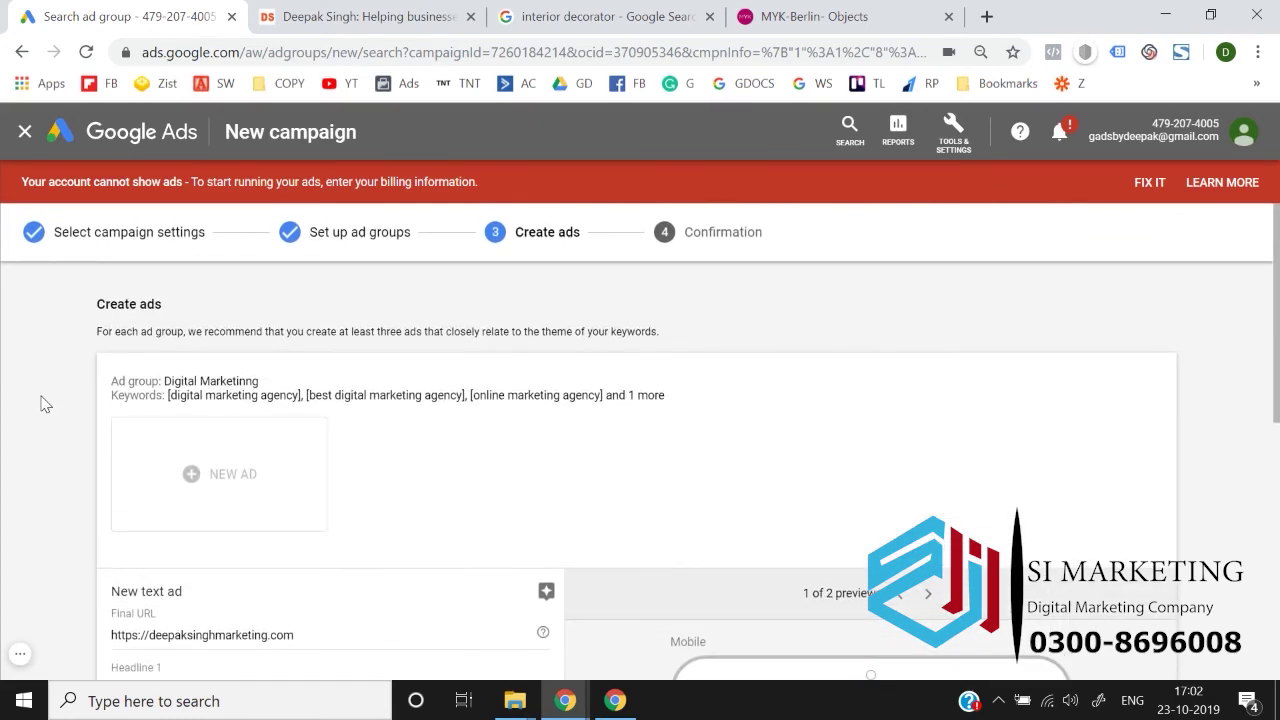
{"action": "scroll", "coordinate": [44, 404], "scroll_direction": "down", "scroll_amount": 3}
{"action": "scroll", "coordinate": [44, 404], "scroll_direction": "up", "scroll_amount": 2}
{"action": "scroll", "coordinate": [44, 404], "scroll_direction": "down", "scroll_amount": 2}
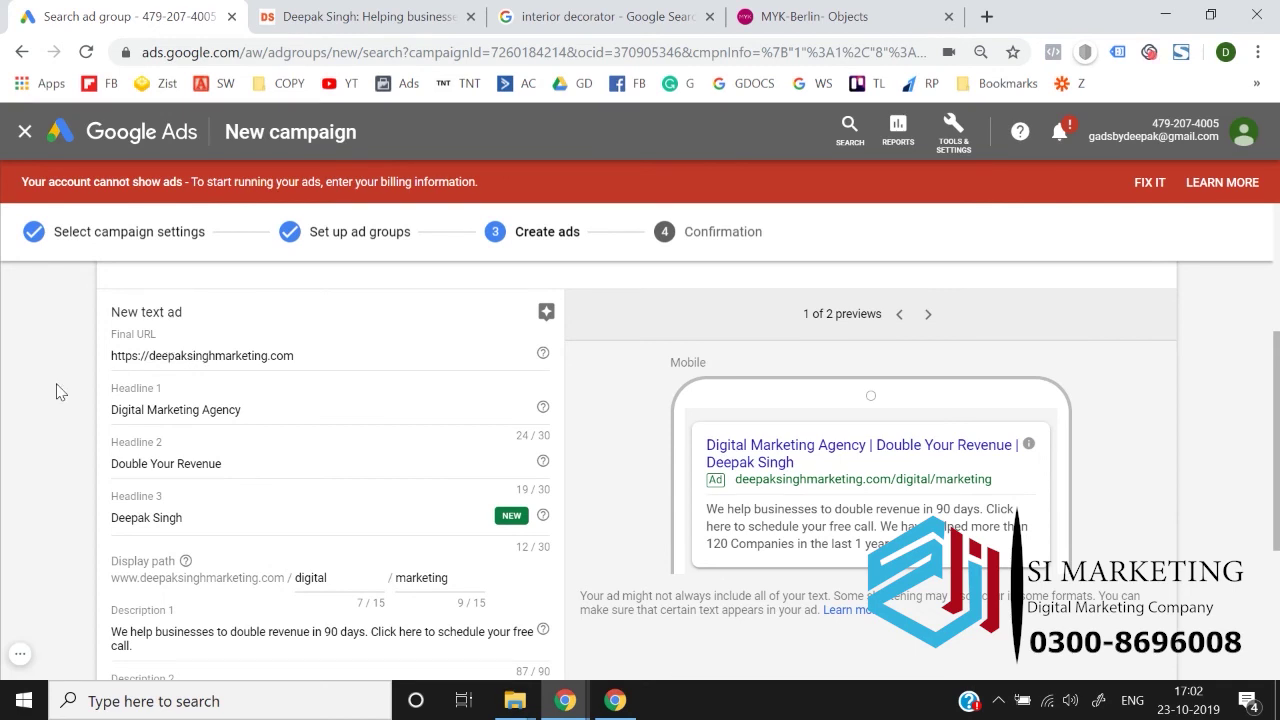
{"action": "scroll", "coordinate": [60, 392], "scroll_direction": "down", "scroll_amount": 1}
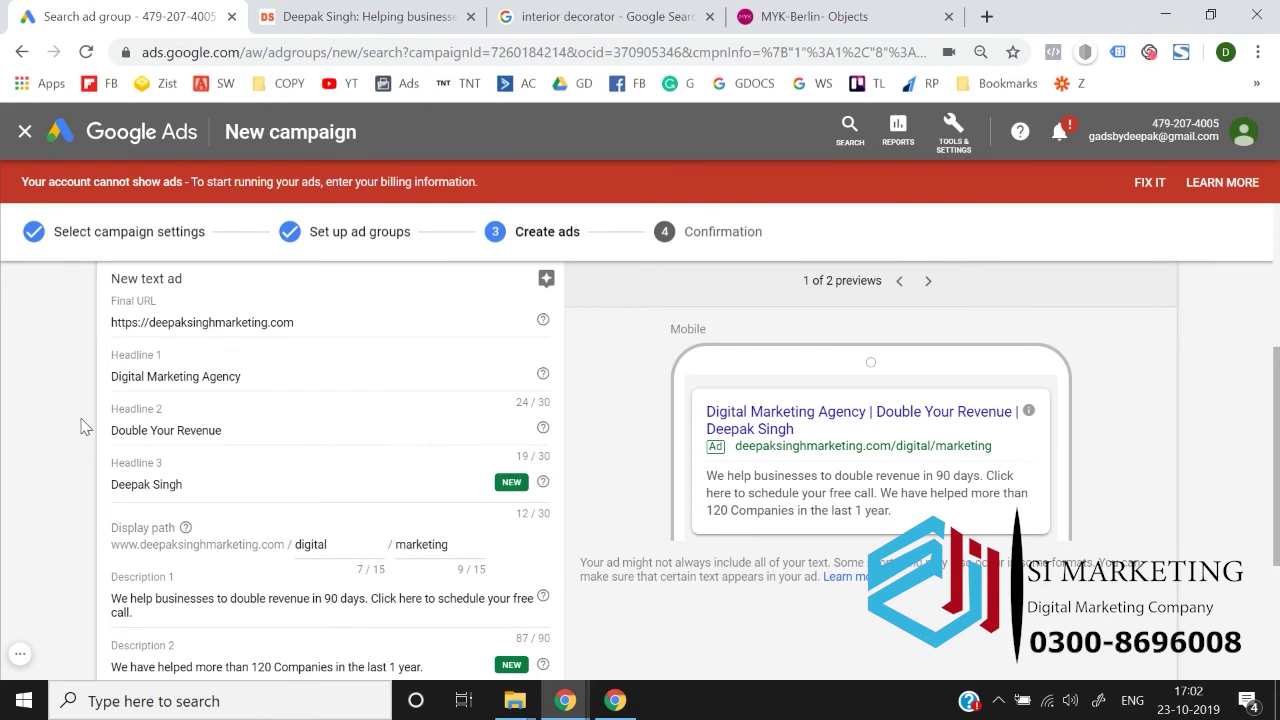
{"action": "scroll", "coordinate": [194, 440], "scroll_direction": "down", "scroll_amount": 1}
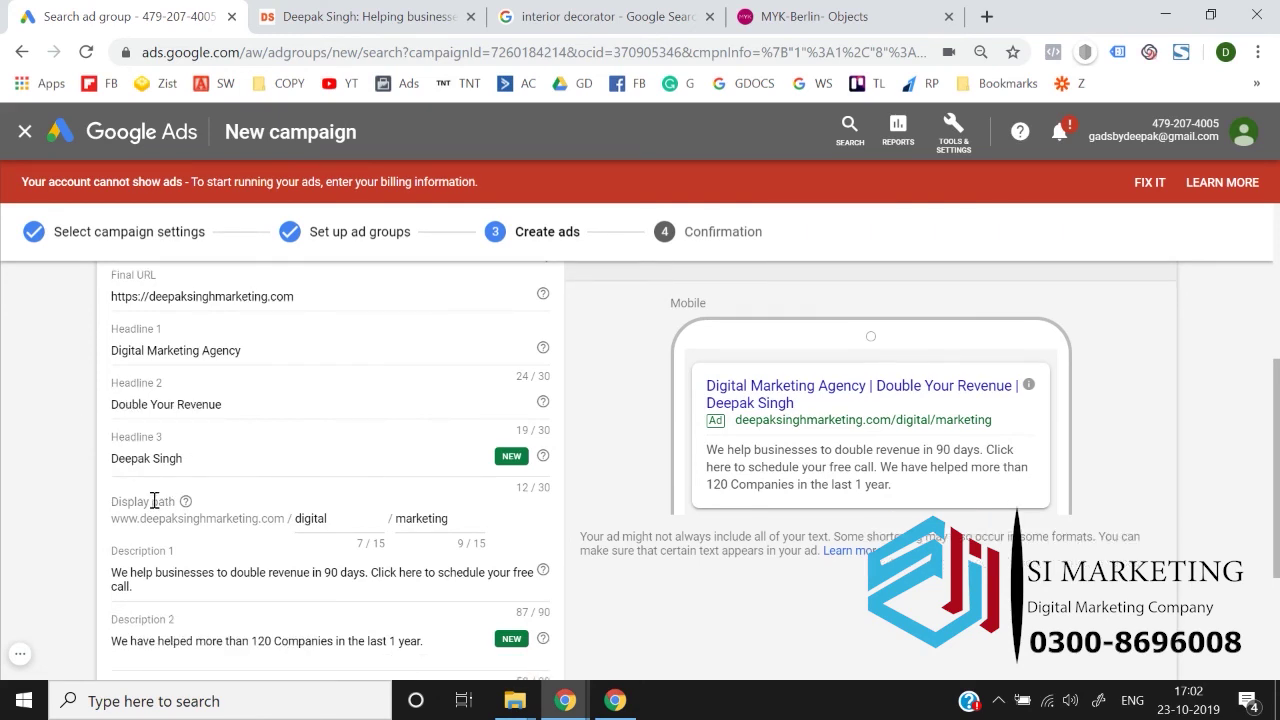
{"action": "scroll", "coordinate": [155, 500], "scroll_direction": "down", "scroll_amount": 1}
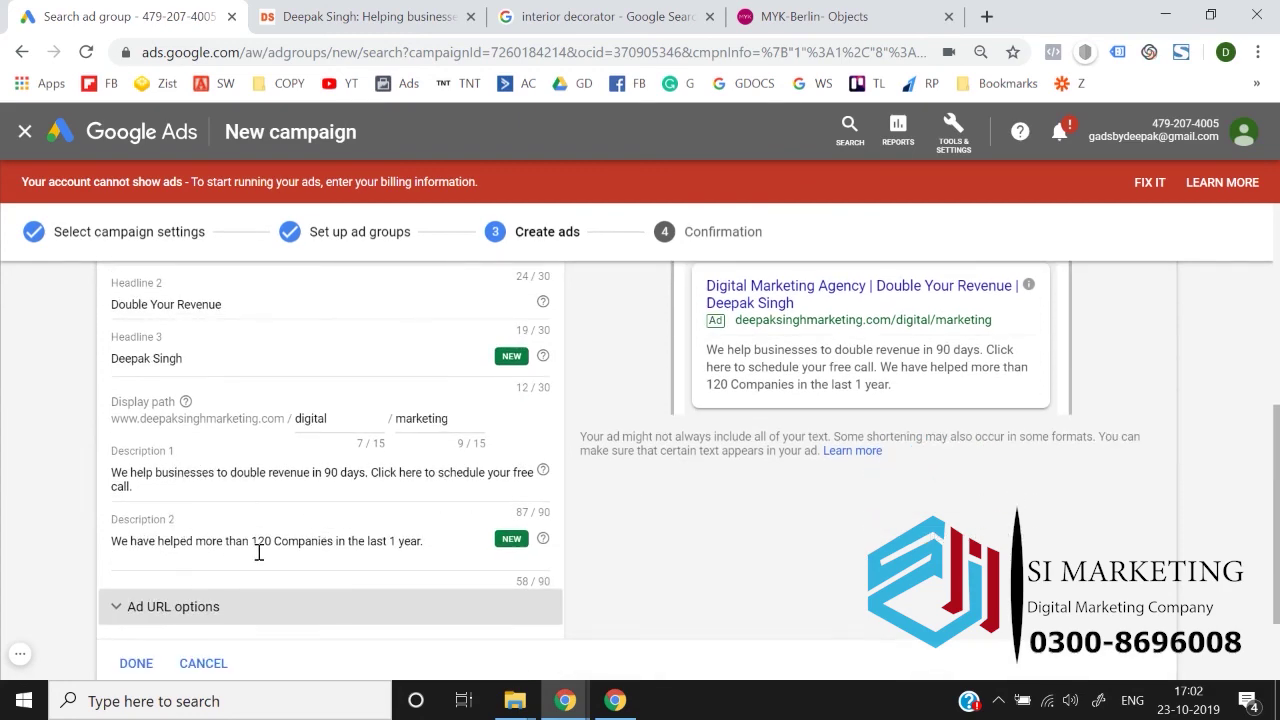
{"action": "scroll", "coordinate": [258, 553], "scroll_direction": "down", "scroll_amount": 1}
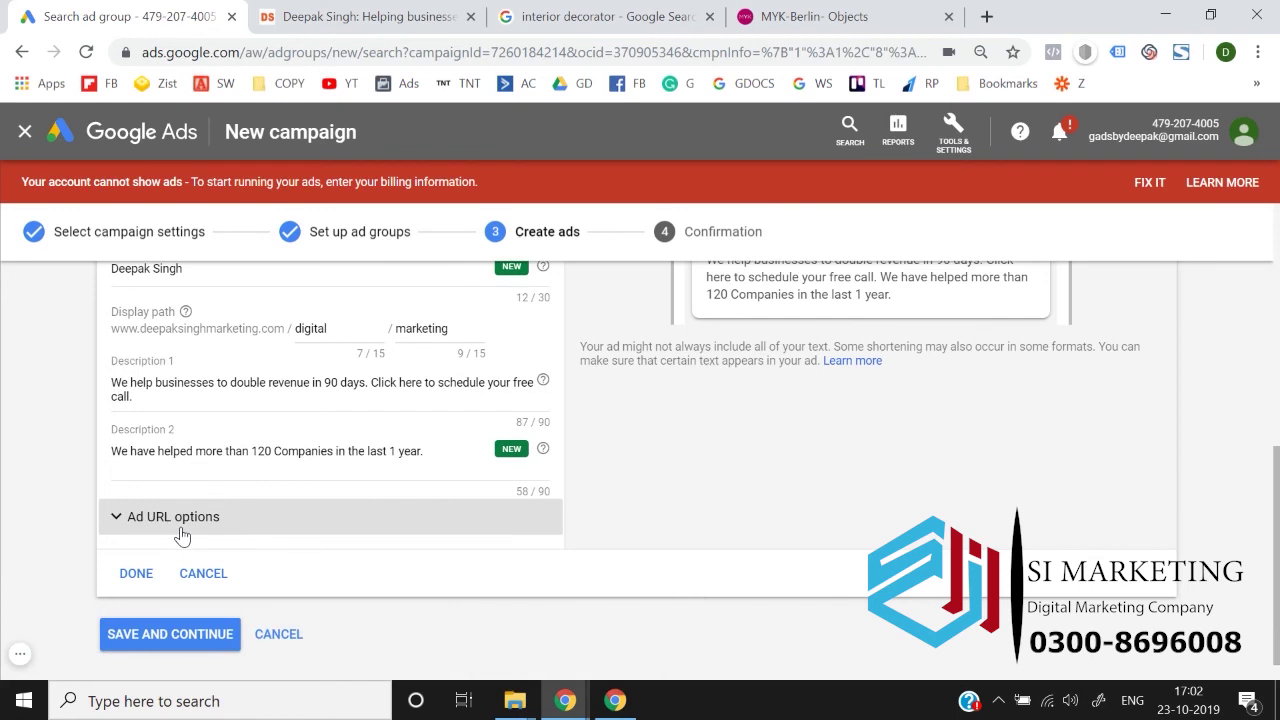
{"action": "left_click", "coordinate": [178, 636]}
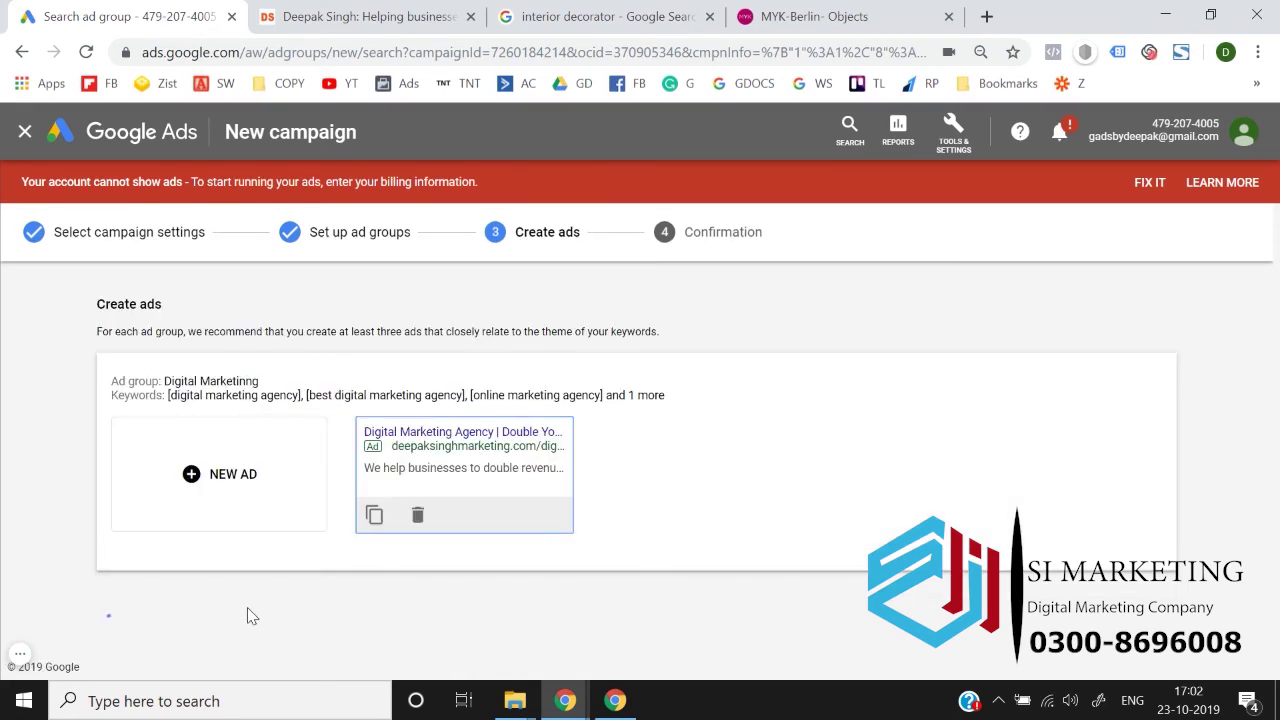
{"action": "scroll", "coordinate": [300, 590], "scroll_direction": "down", "scroll_amount": 2}
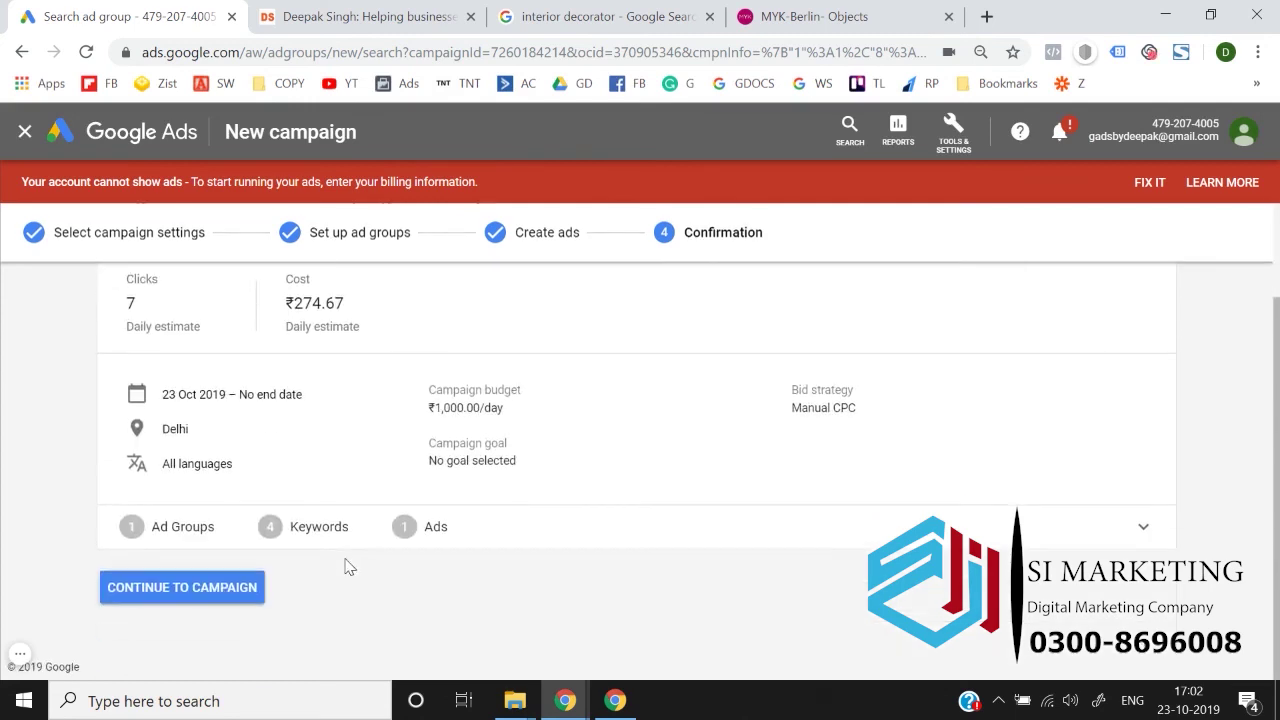
Open the Lead Generation | Oct 23 campaign from the Campaigns list to view its ad group.
{"action": "left_click", "coordinate": [222, 587]}
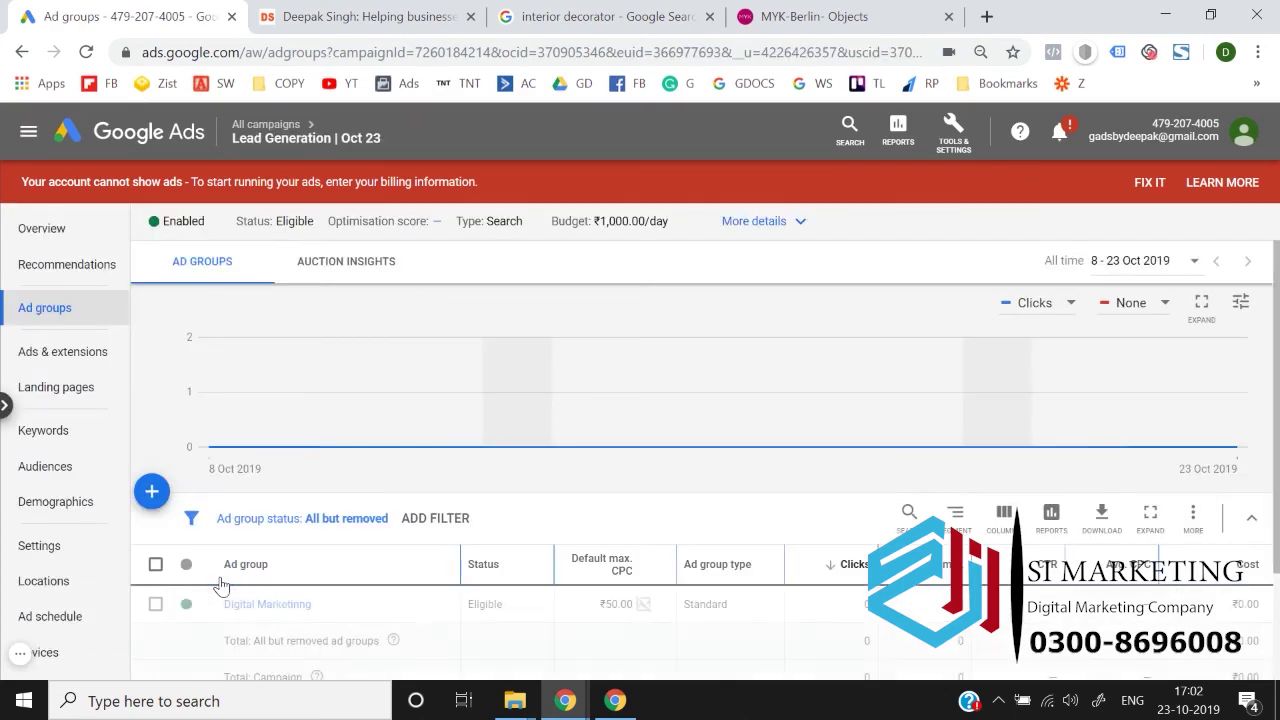
{"action": "mouse_move", "coordinate": [421, 433]}
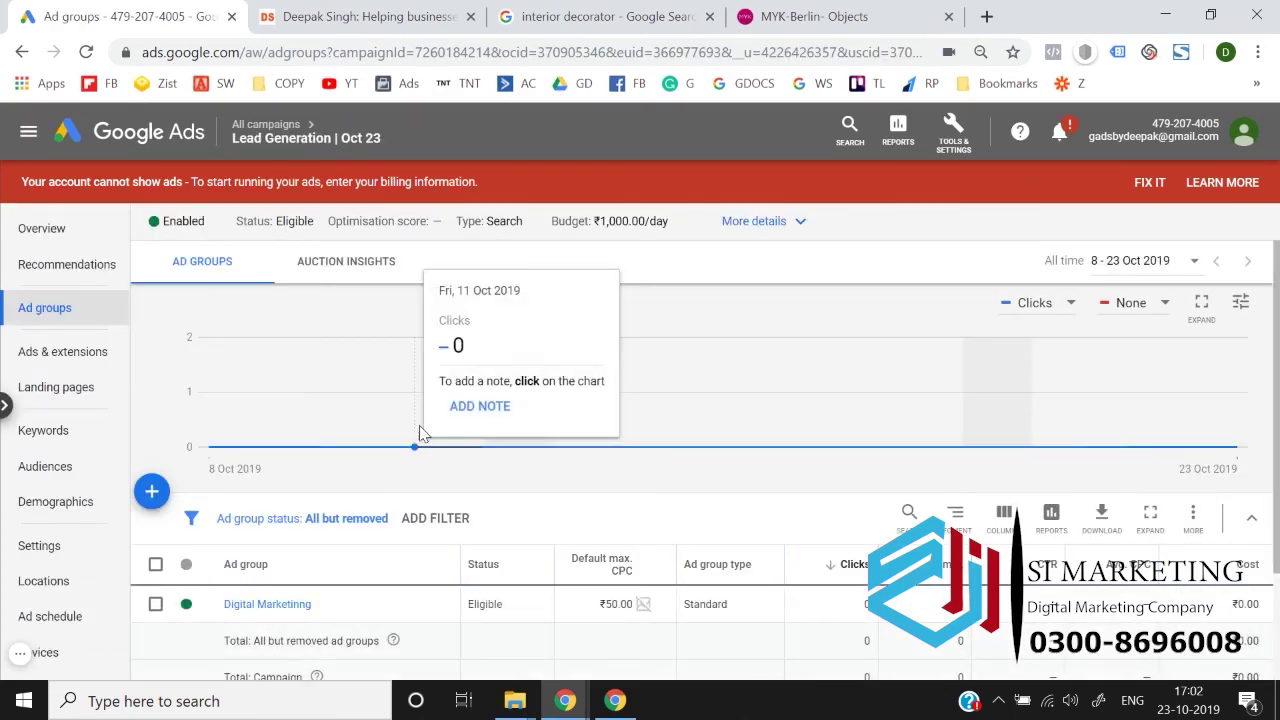
{"action": "left_click", "coordinate": [152, 135]}
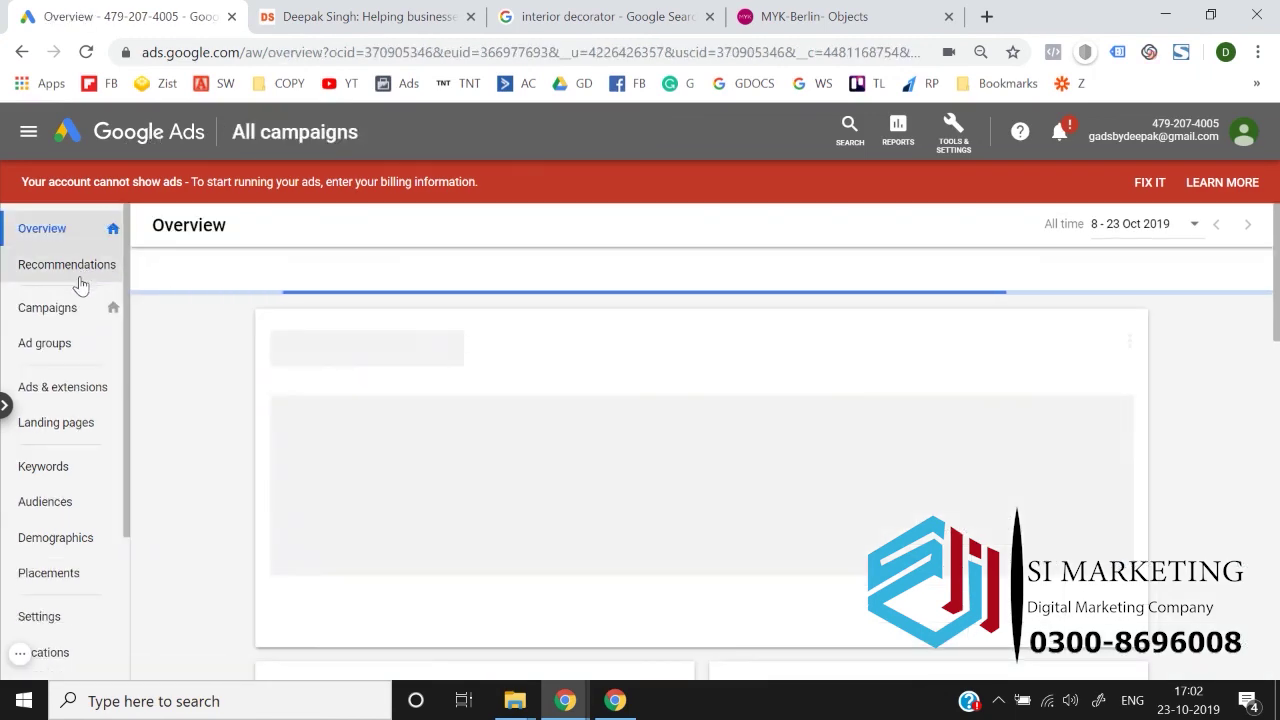
{"action": "left_click", "coordinate": [74, 320]}
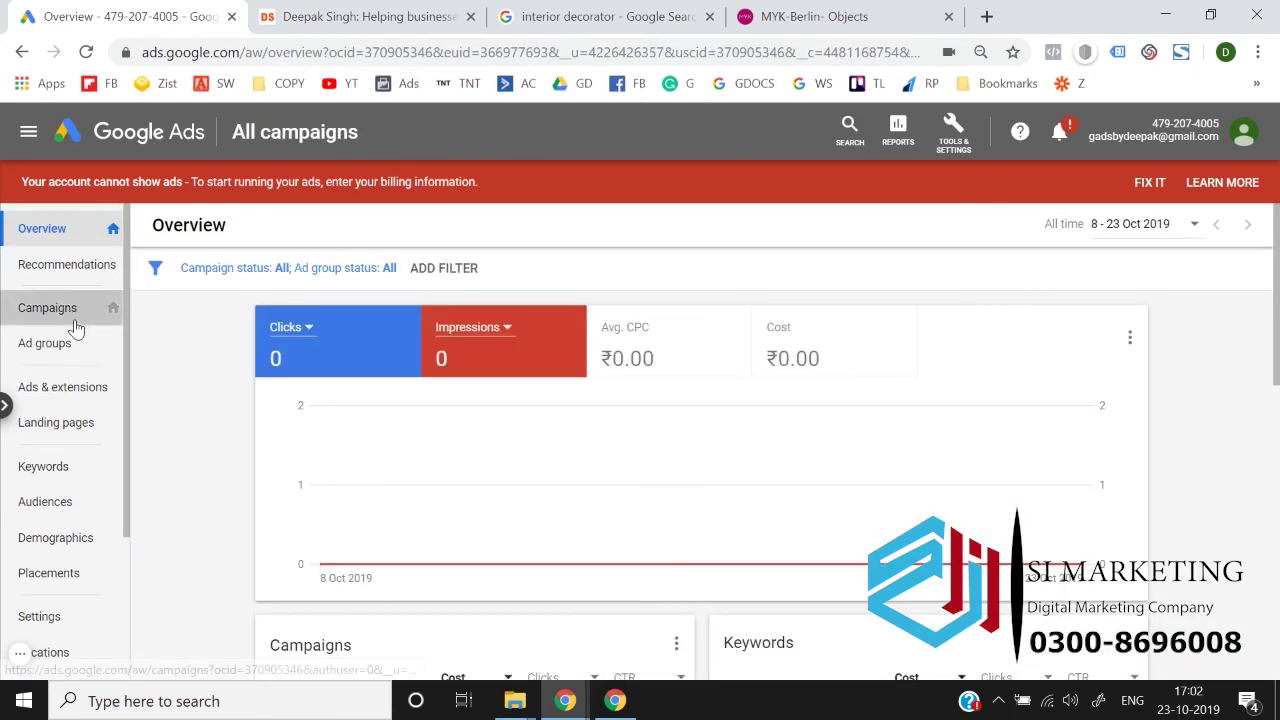
{"action": "scroll", "coordinate": [406, 359], "scroll_direction": "down", "scroll_amount": 1}
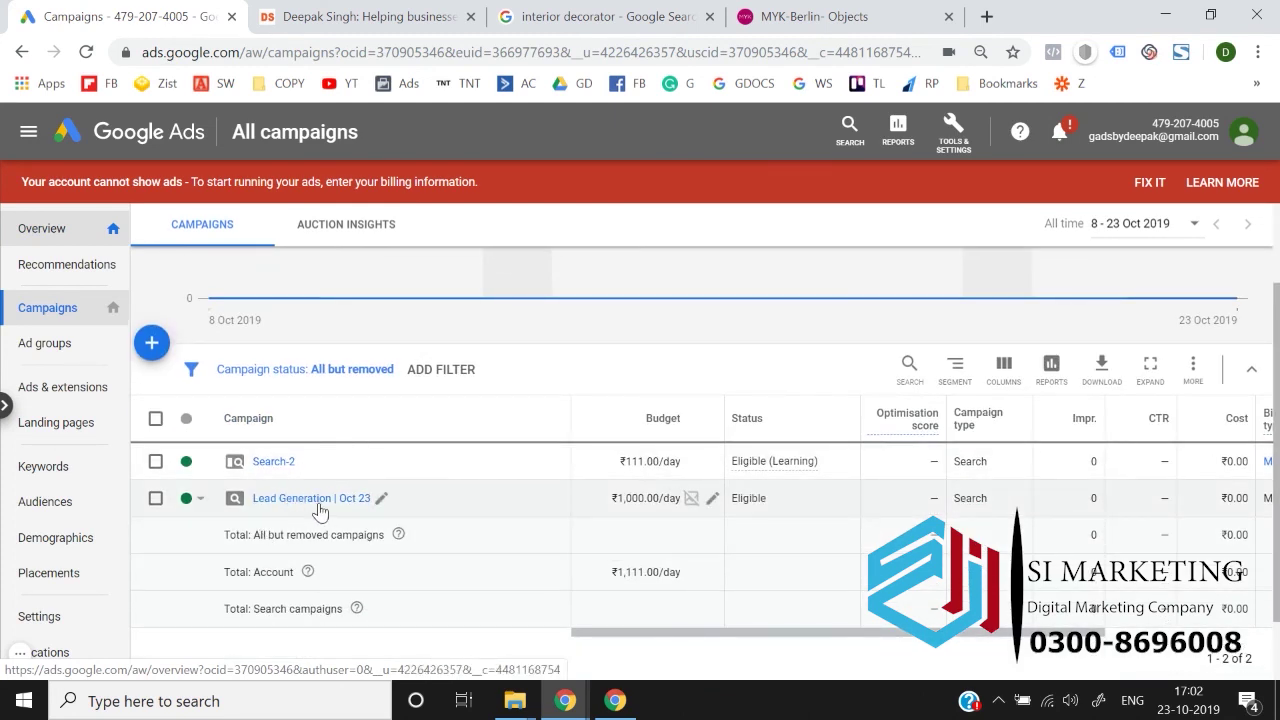
{"action": "left_click", "coordinate": [314, 508]}
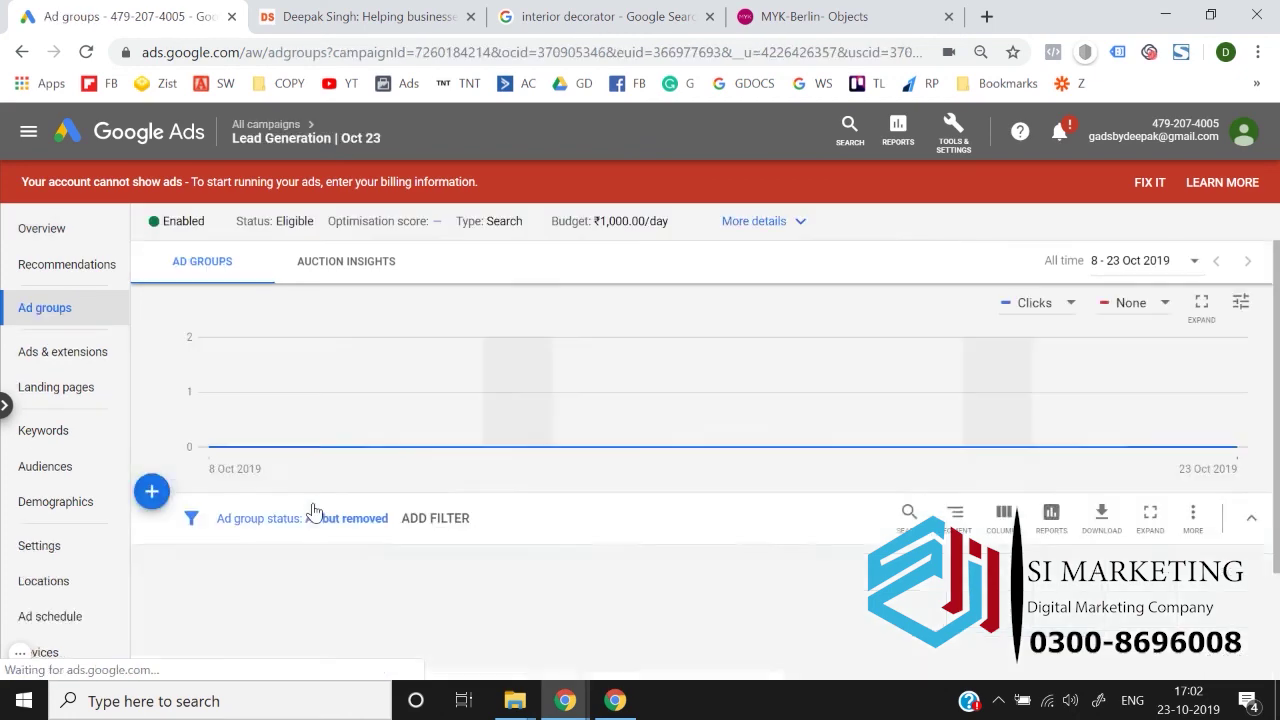
{"action": "scroll", "coordinate": [314, 510], "scroll_direction": "down", "scroll_amount": 1}
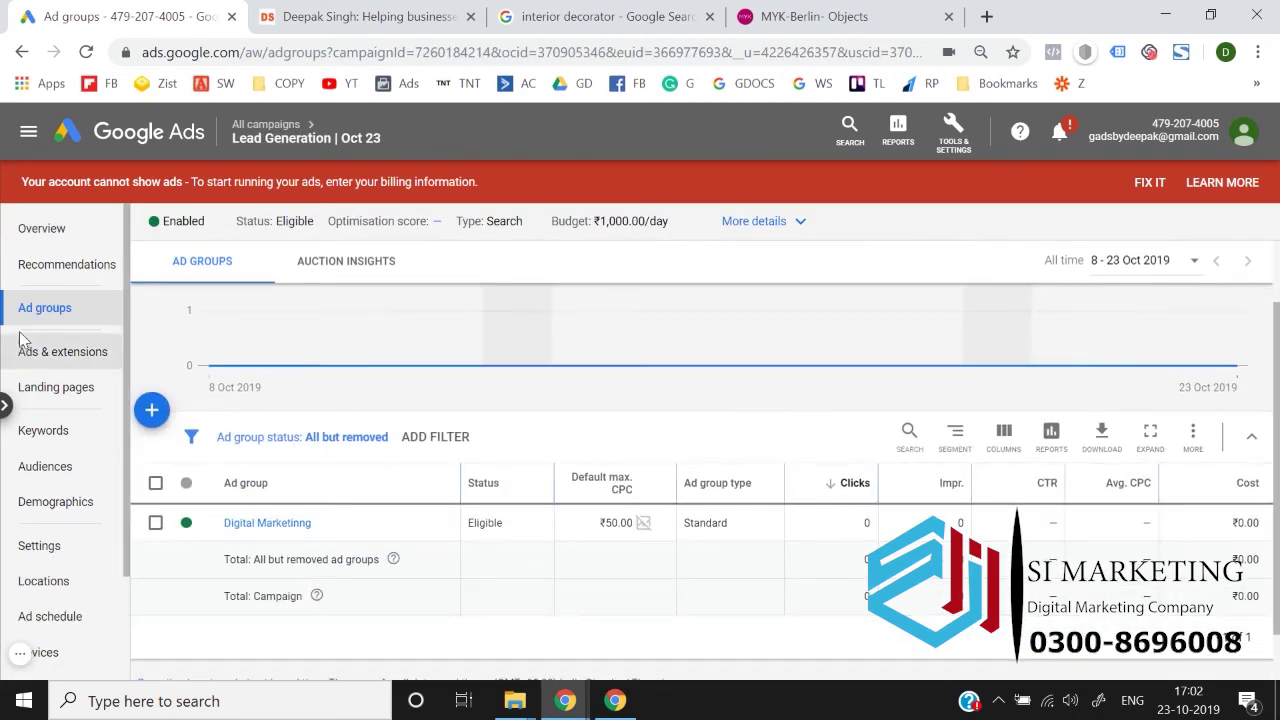
{"action": "mouse_move", "coordinate": [659, 287]}
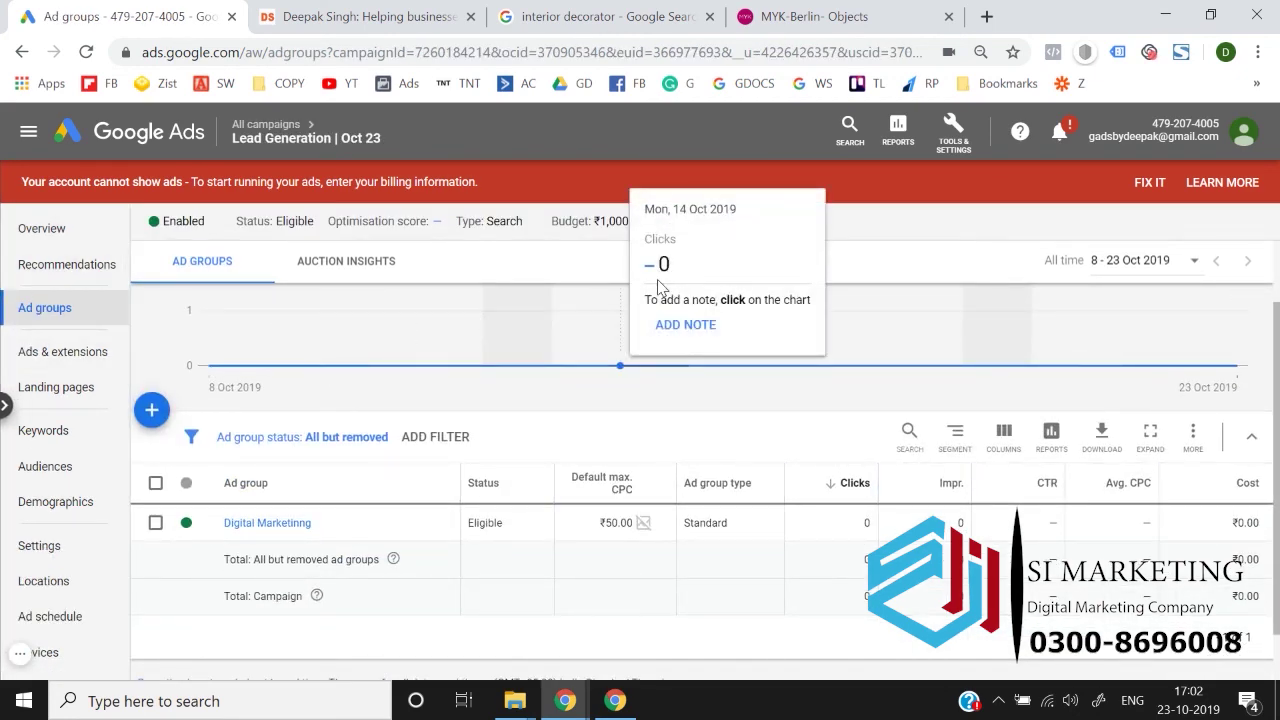